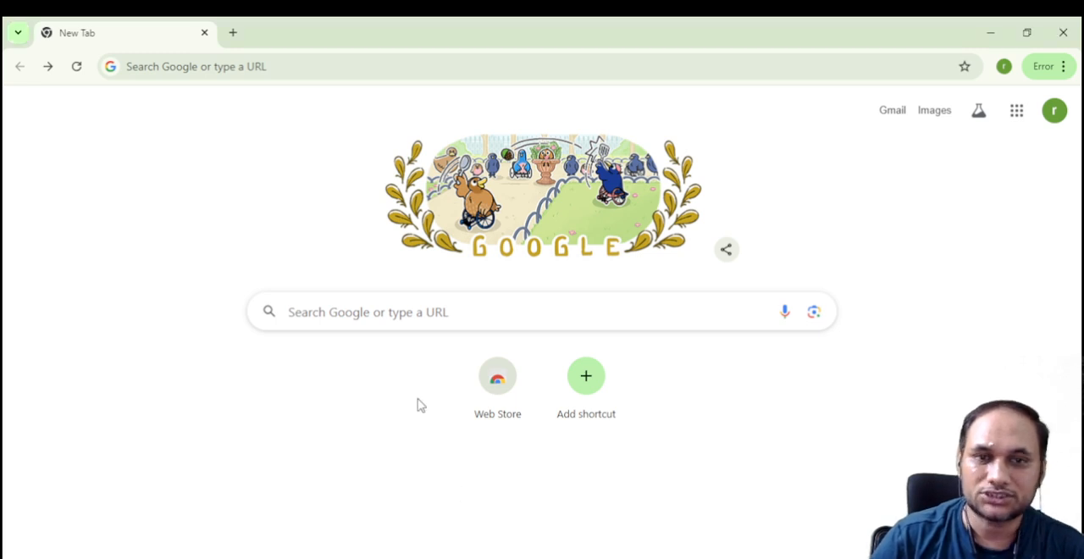
- Search Google for "rms online form" and open the Rashtriya Military Schools website from the results
click(412, 311)
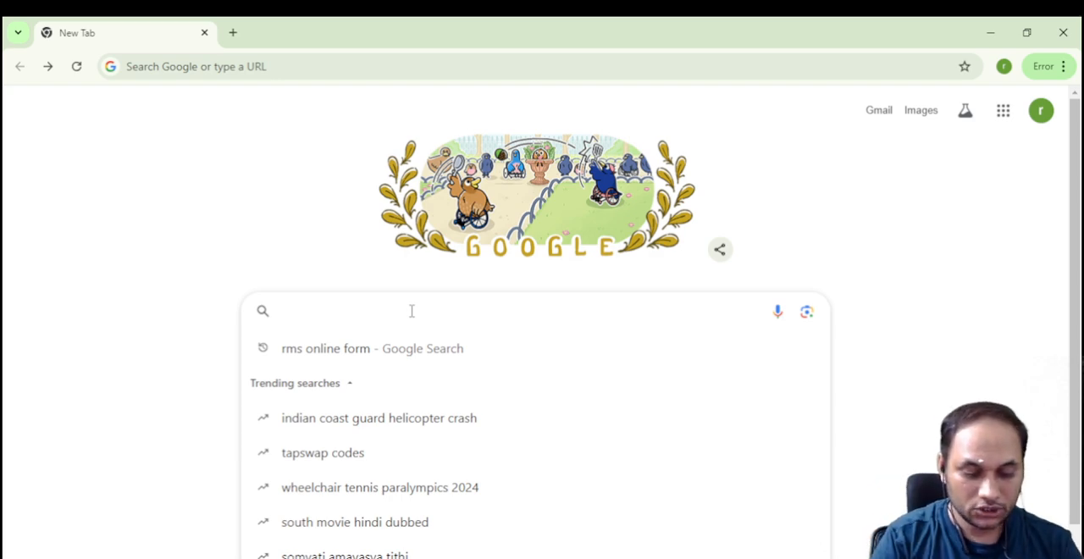
text(rms online )
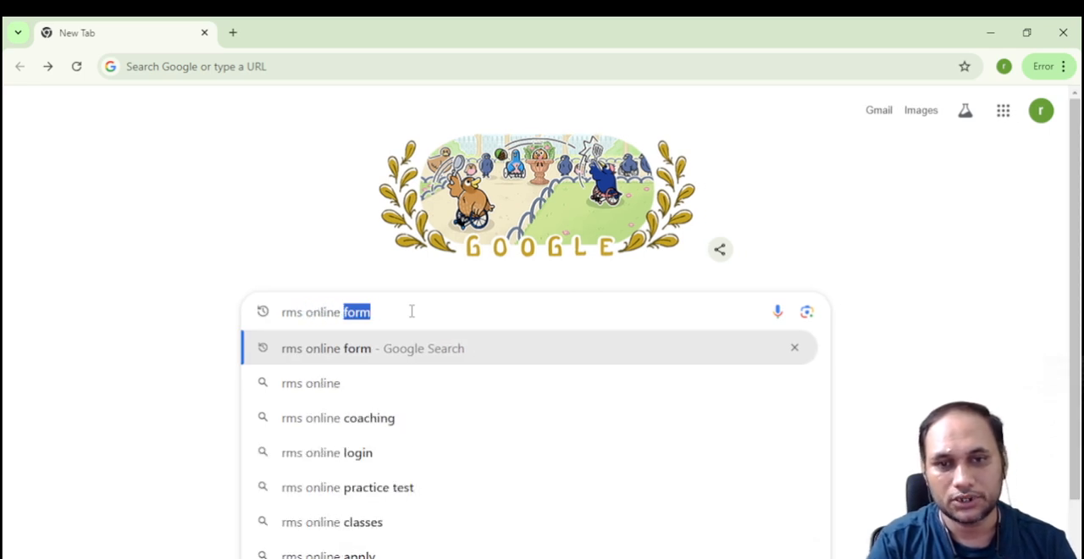
text(form)
key(Return)
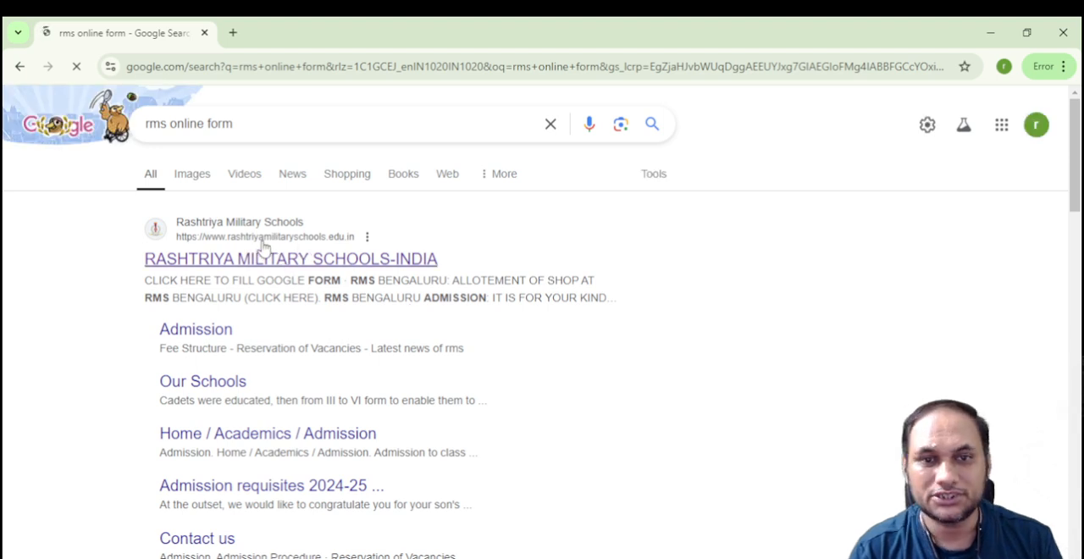
click(316, 266)
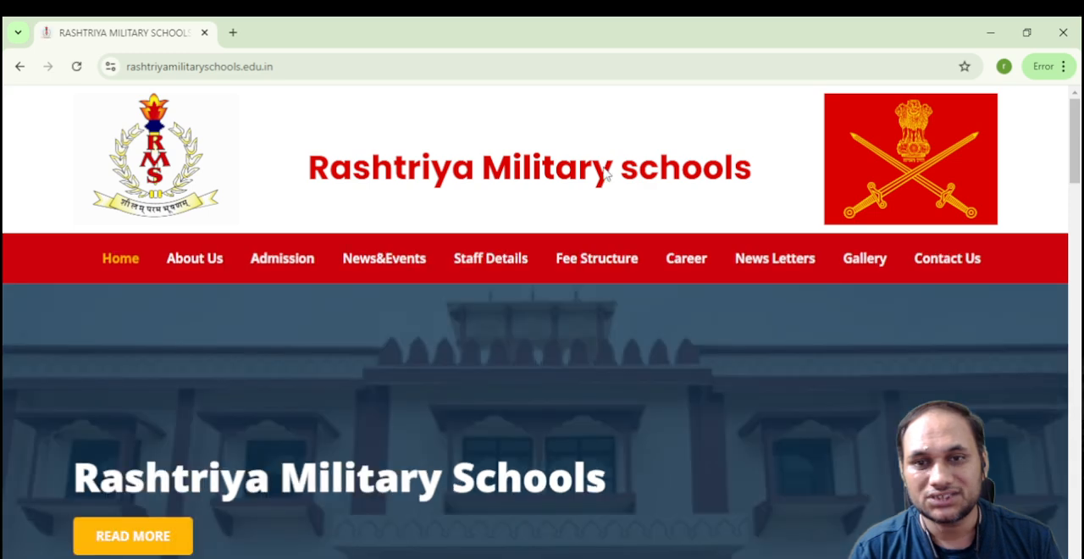
- Open the application link for admission to Class VI and IX for boys and girls in the CET Corner
mouse_move(411, 276)
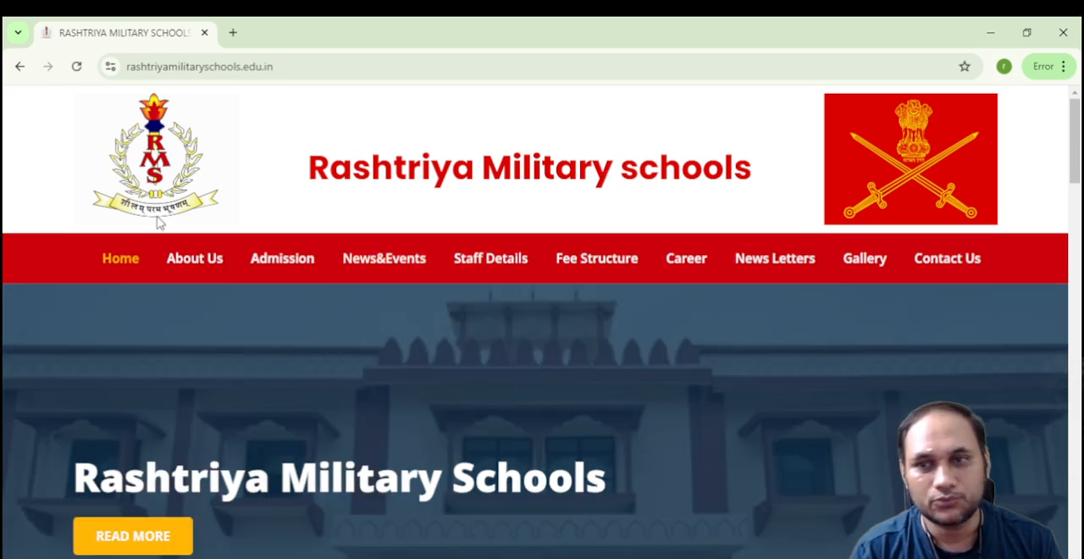
scroll(339, 323, down, 1)
scroll(340, 324, down, 2)
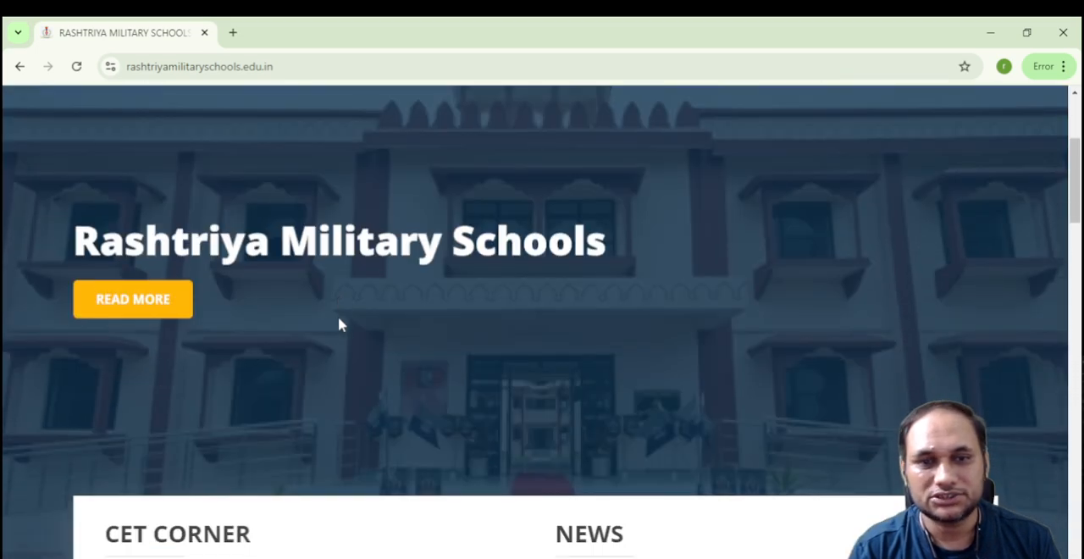
scroll(341, 323, down, 4)
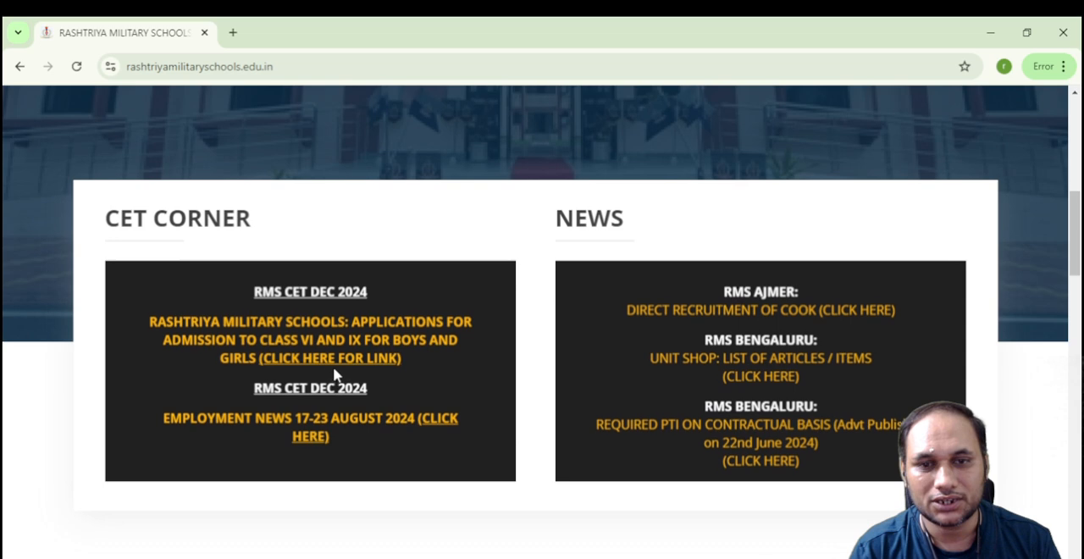
click(329, 343)
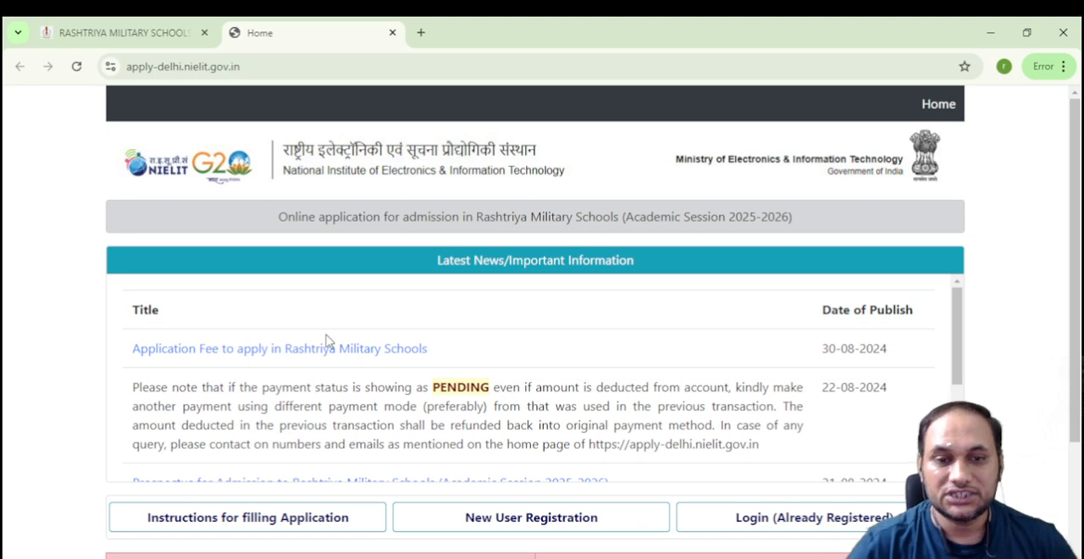
- Look through the latest news on the application site and open the New User Registration form
scroll(327, 343, down, 3)
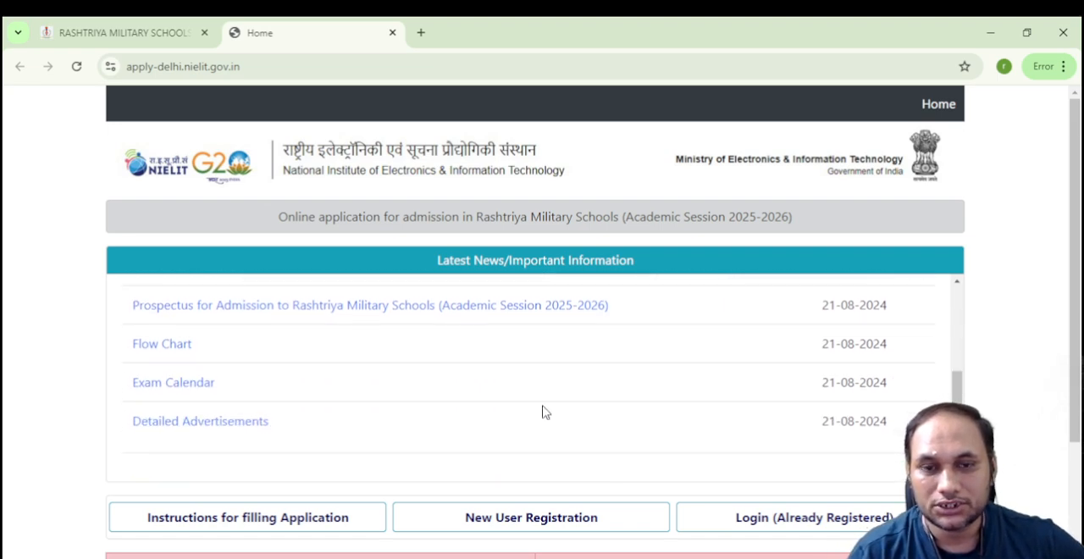
scroll(546, 413, down, 3)
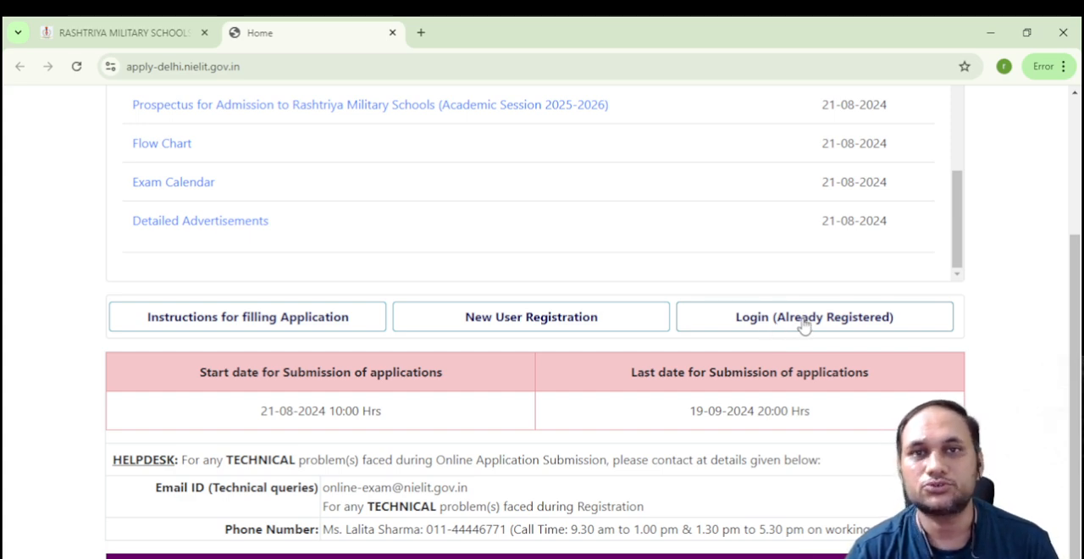
click(548, 317)
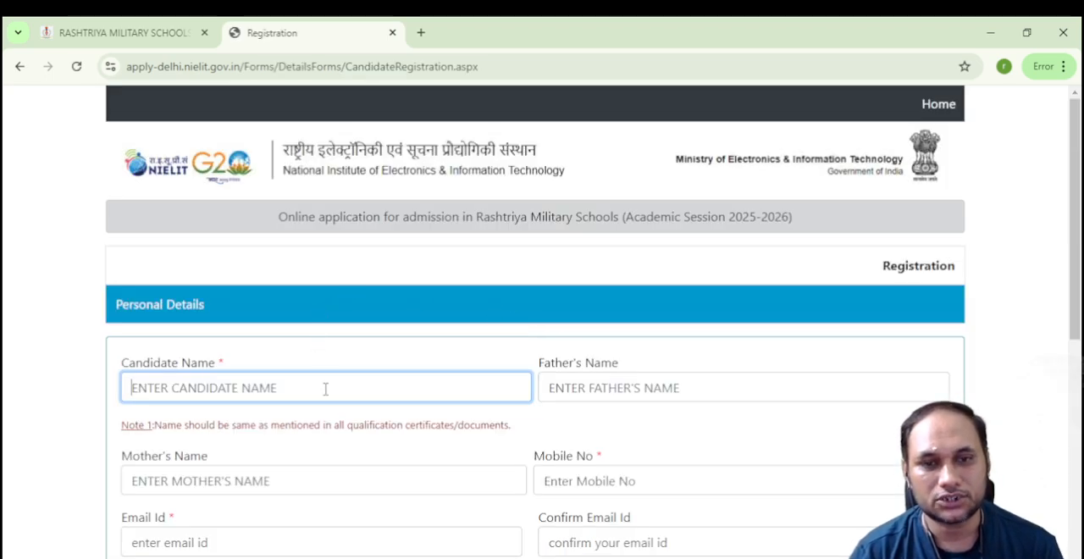
- Fill in the candidate's full name and the father's full name in the personal details
scroll(585, 267, down, 1)
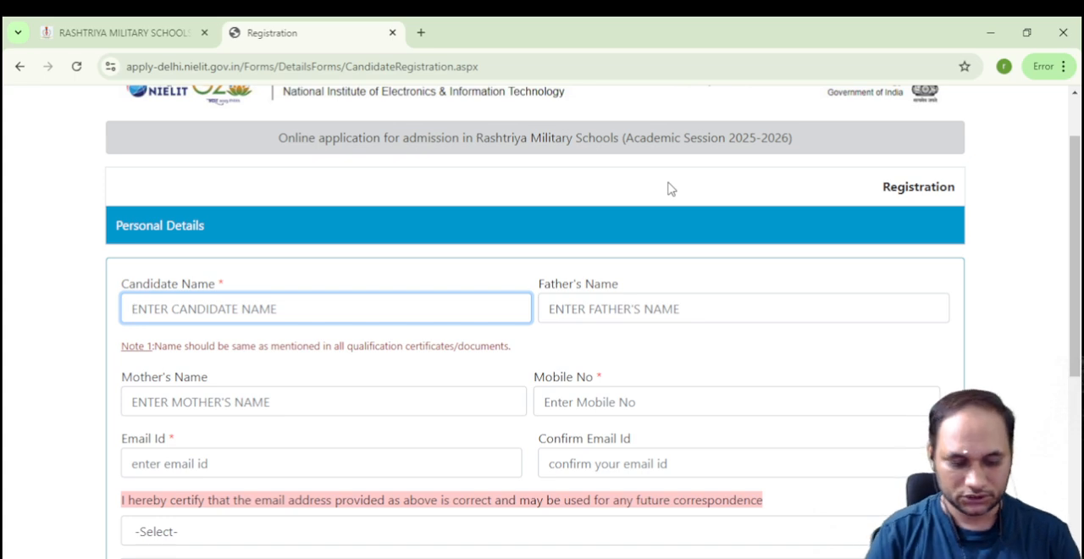
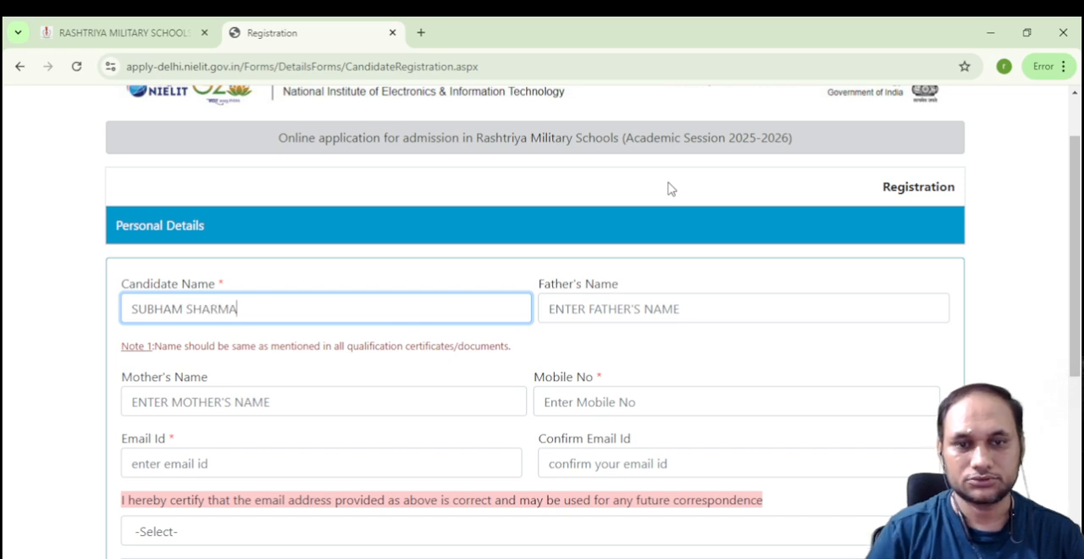
click(815, 310)
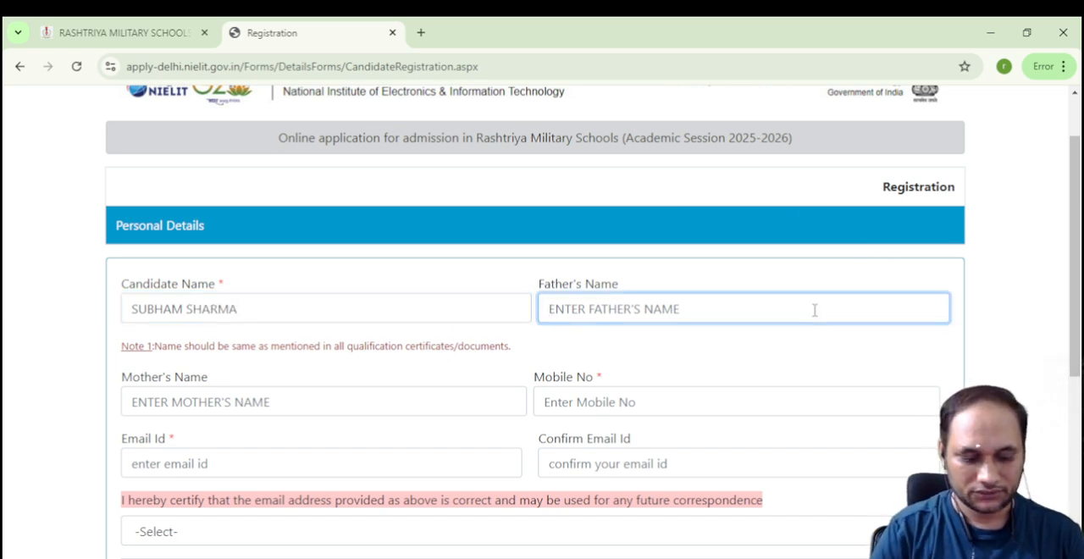
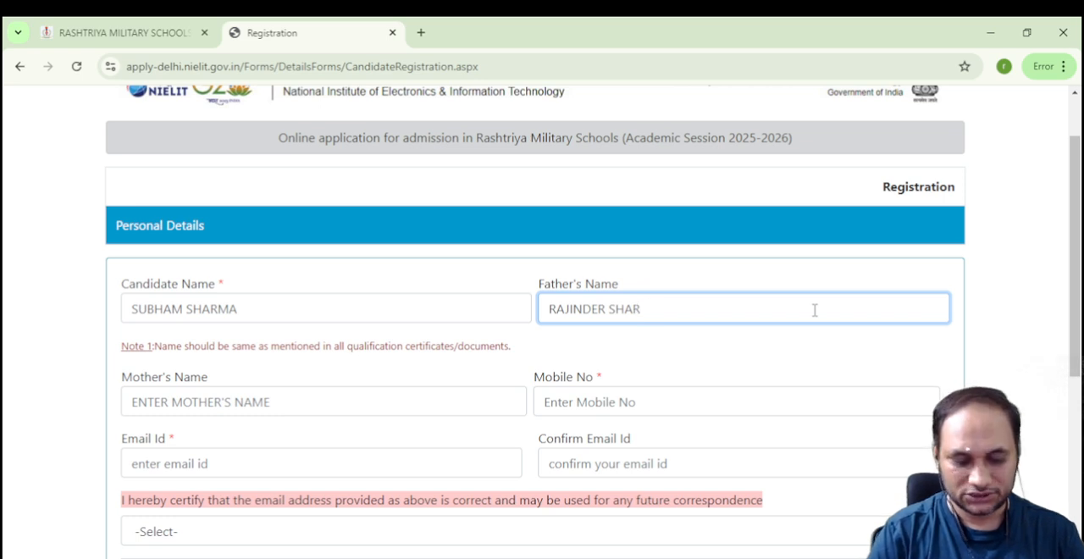
- Fill in the mother's full name and the mobile number in the personal details
click(454, 404)
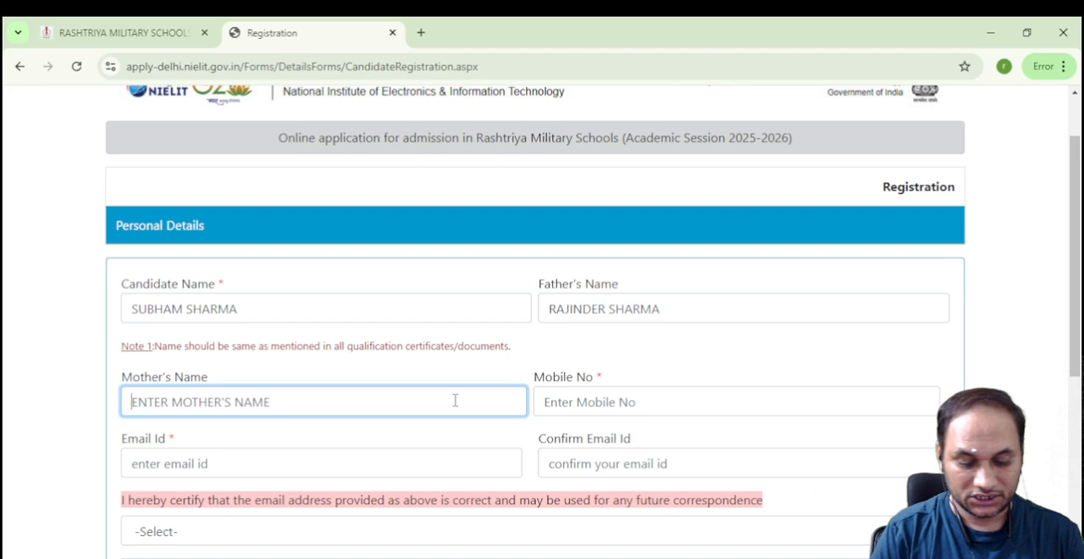
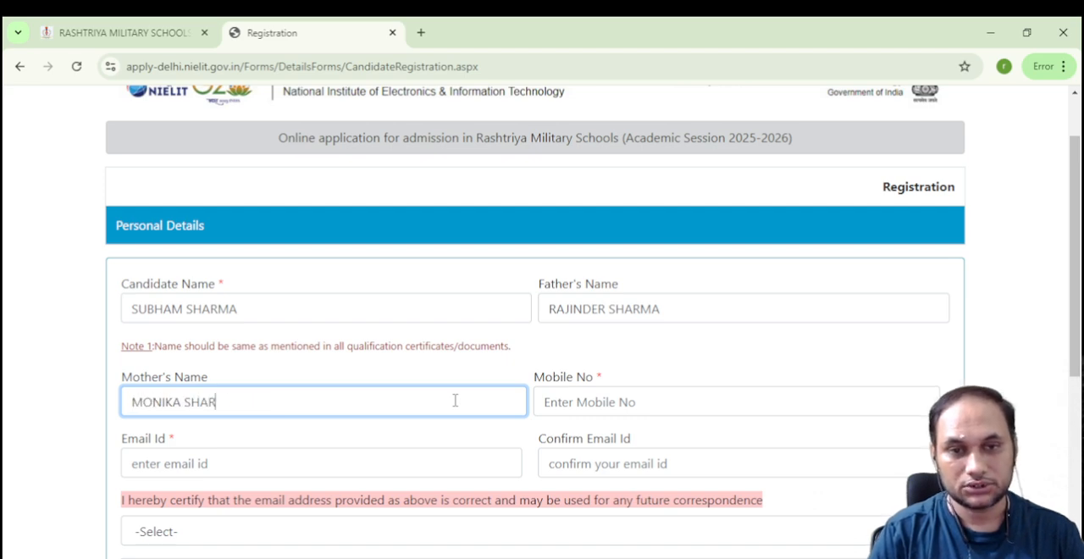
click(566, 398)
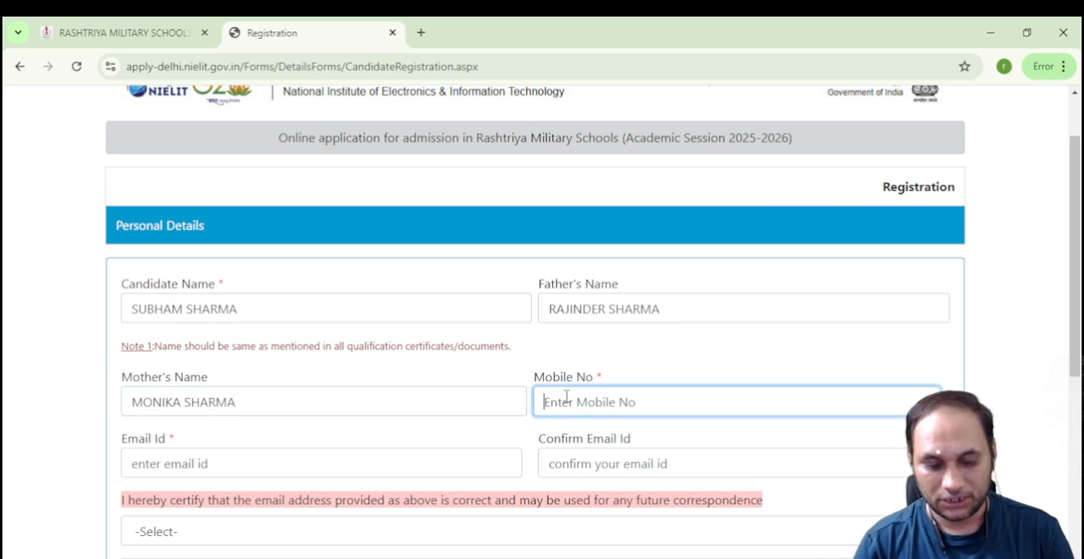
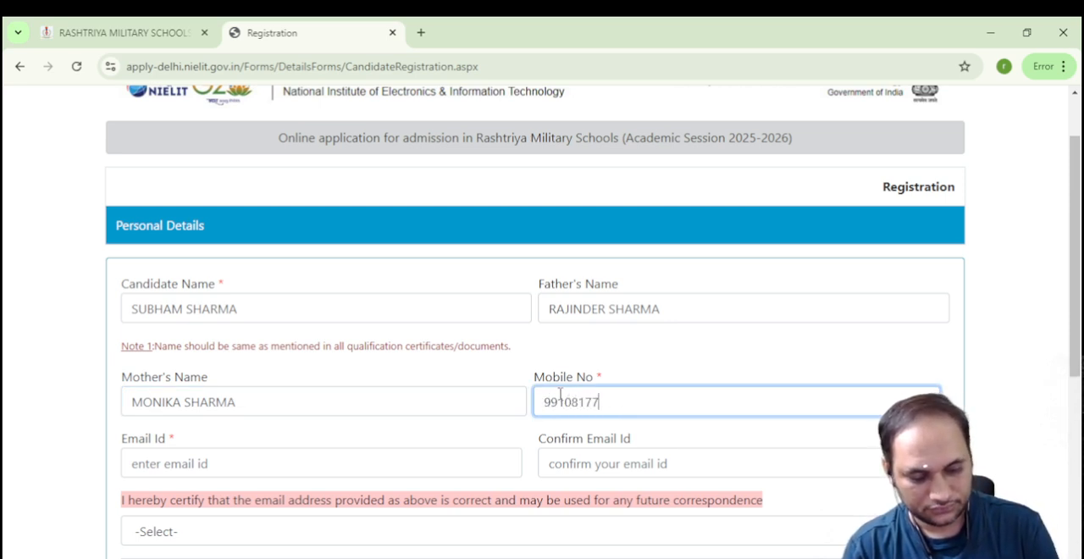
- Enter the candidate's e-mail address in the Email Id field
scroll(460, 364, down, 1)
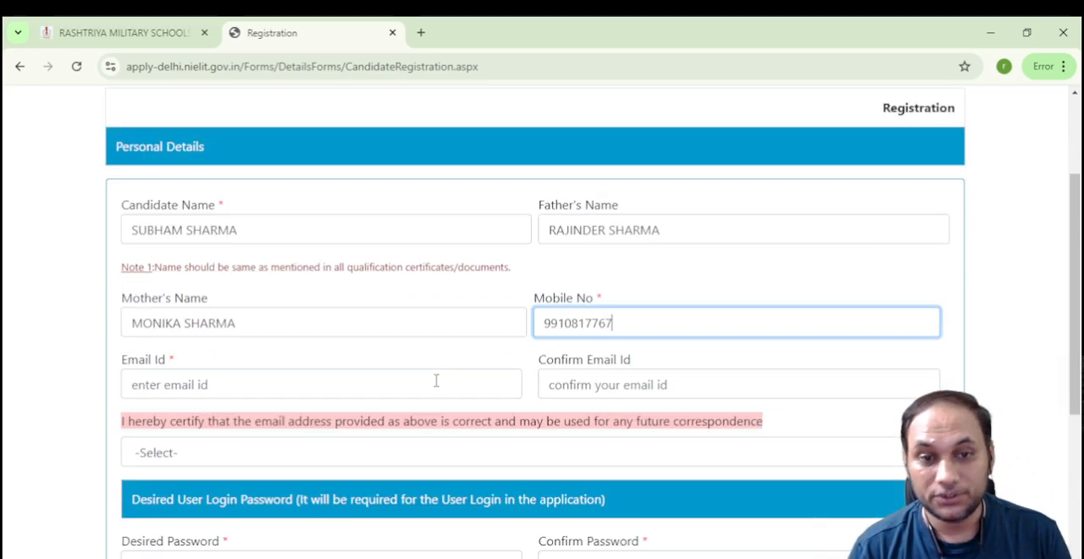
click(437, 381)
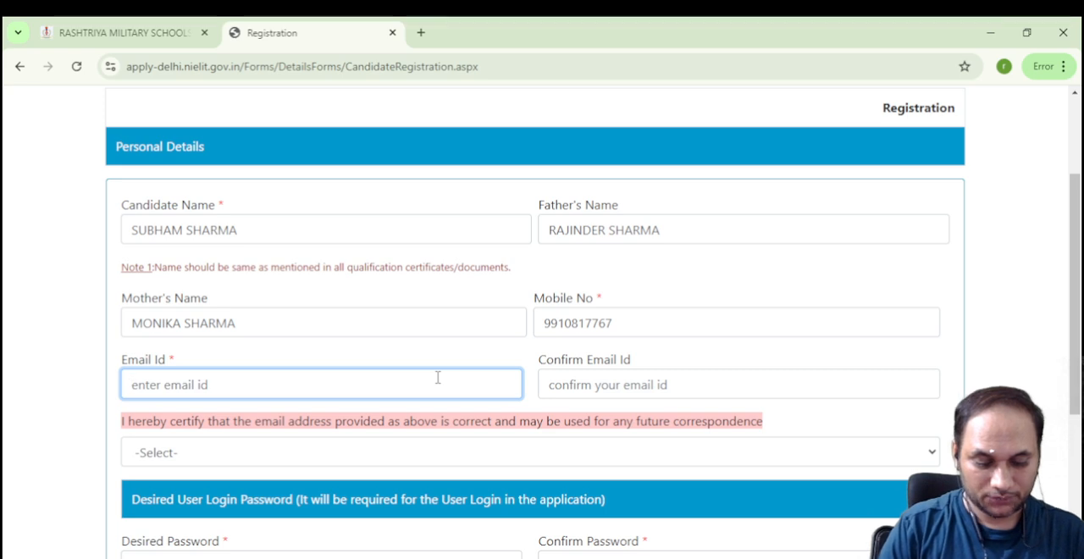
text(••••••)
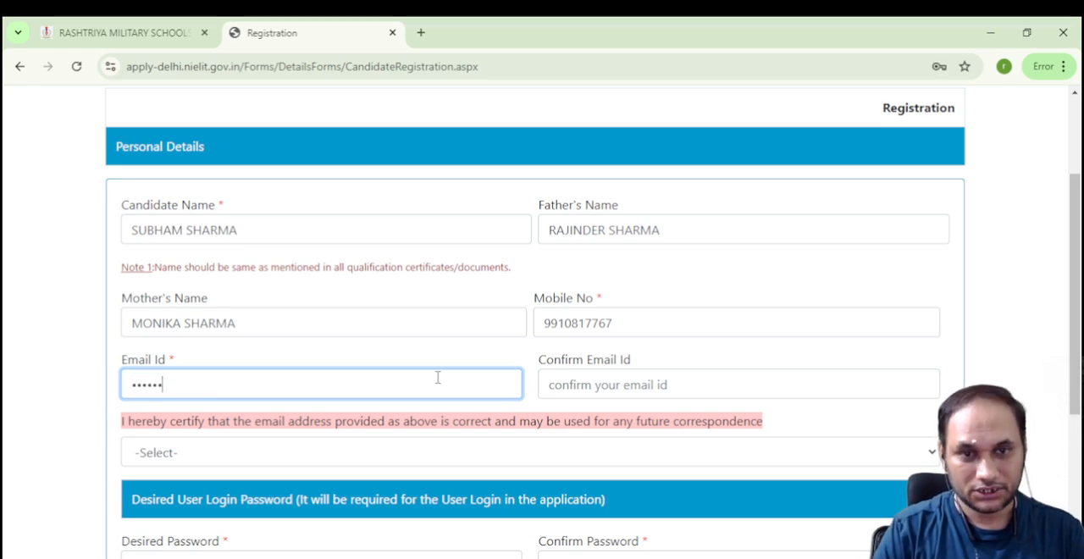
text(•••••)
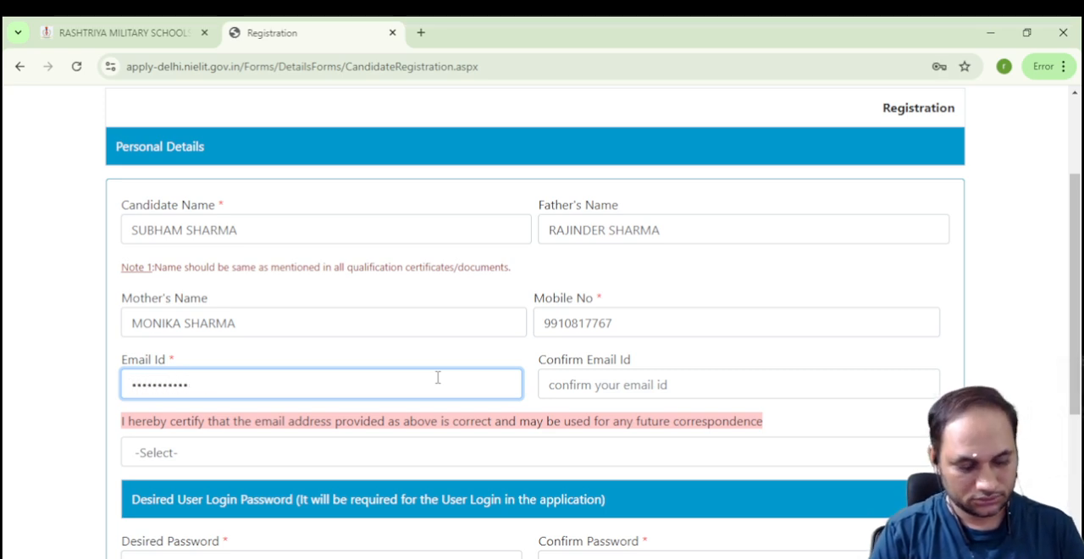
text(••••)
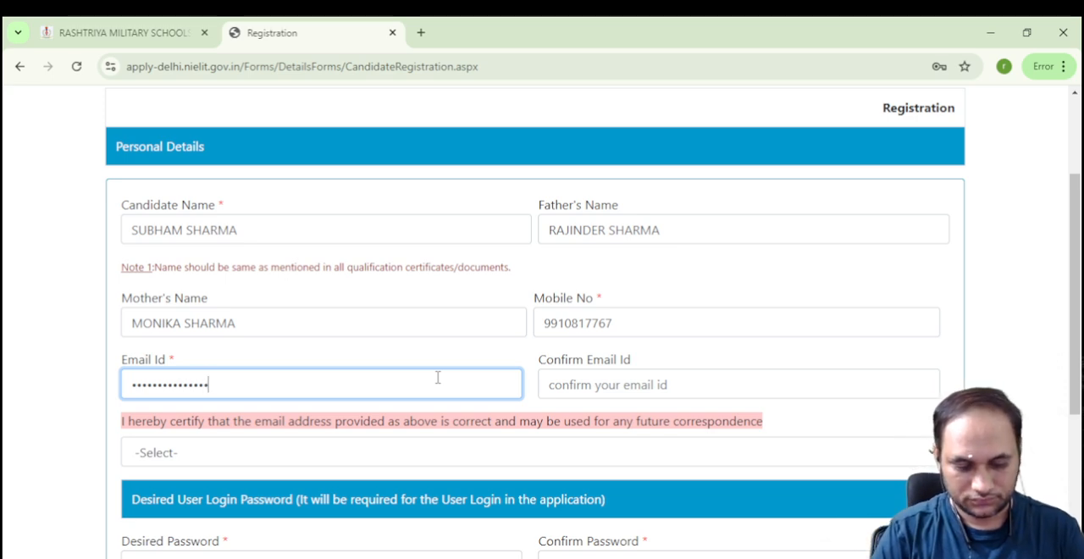
text(••)
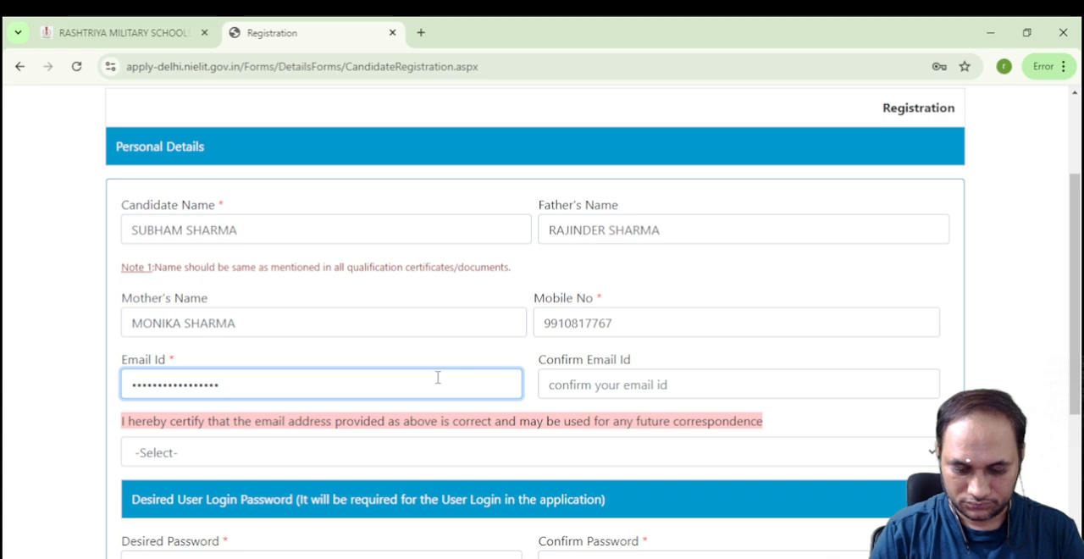
text(••••)
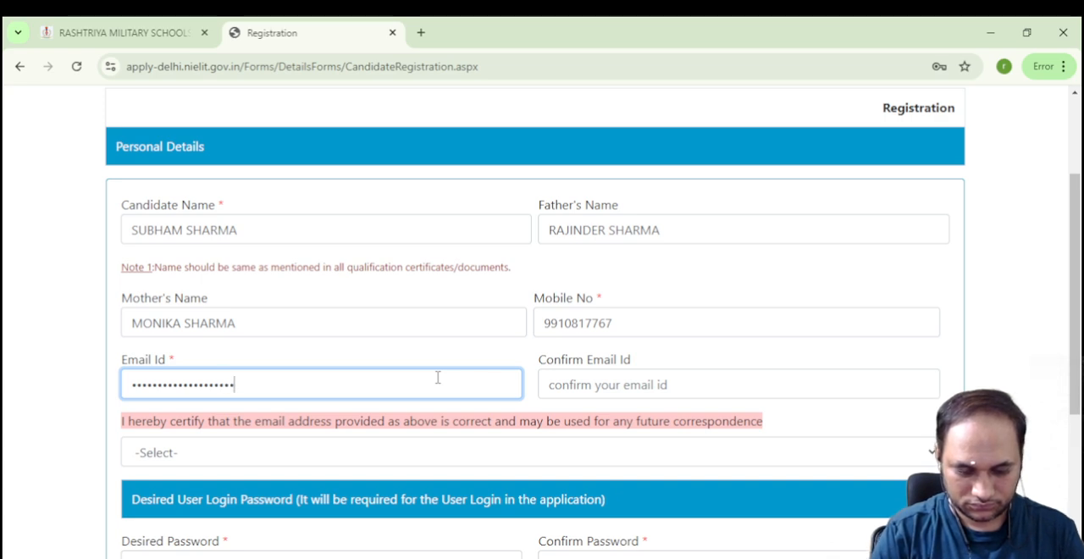
- Enter the candidate's e-mail address in the Confirm Email Id field
click(592, 385)
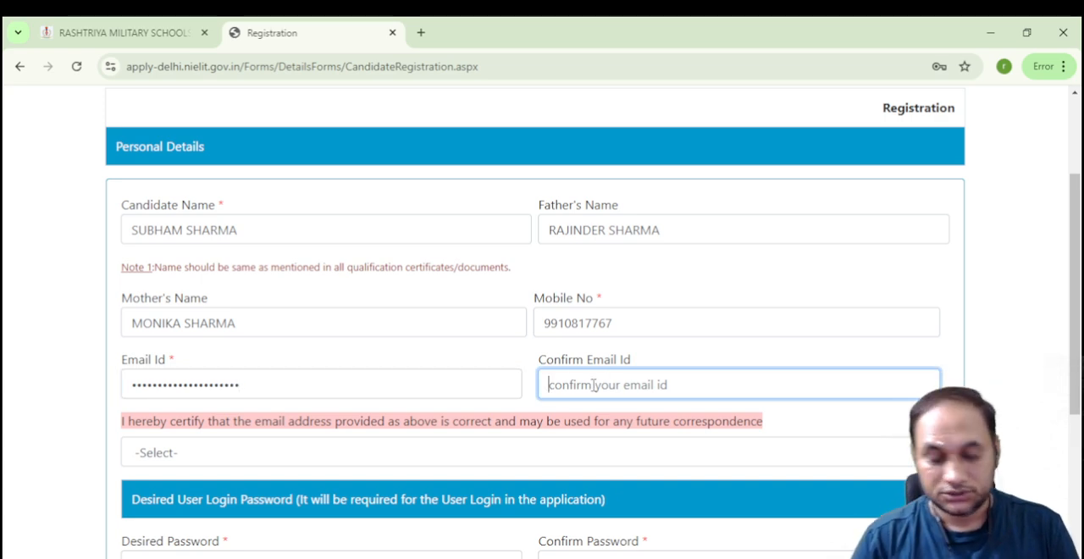
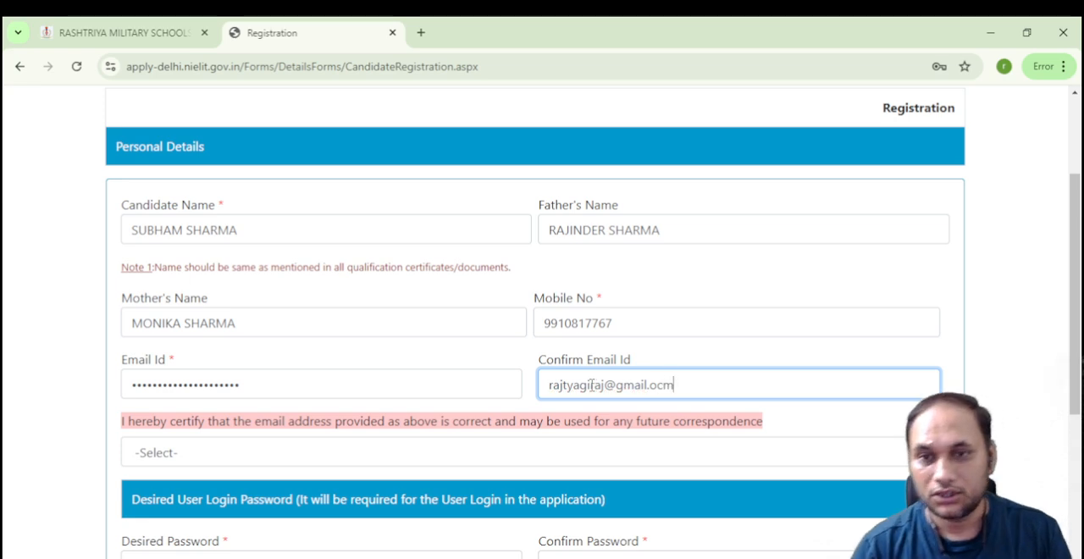
- Certify with Yes that the e-mail address provided is correct and may be used for future correspondence
click(339, 455)
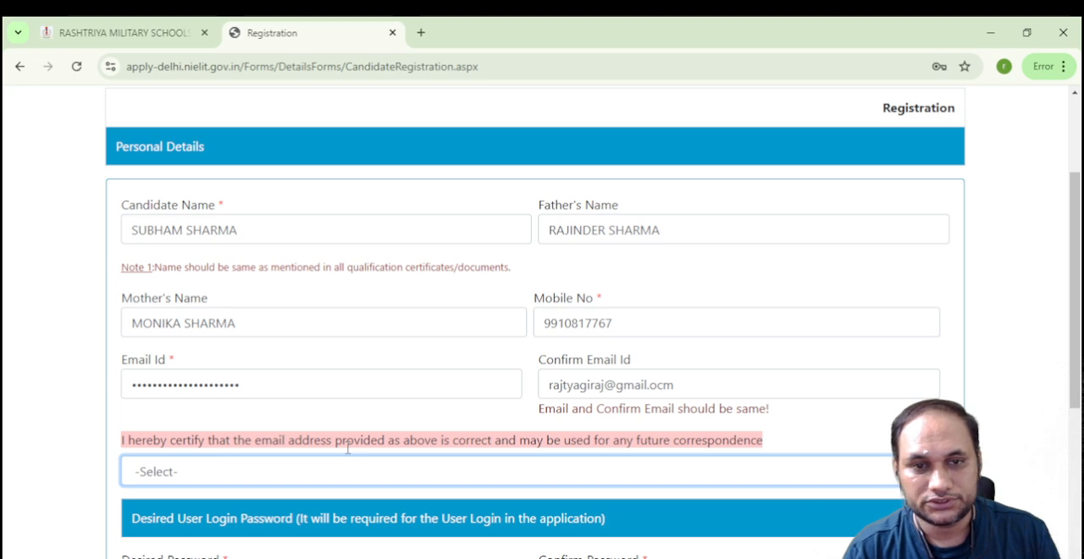
click(329, 471)
click(279, 521)
scroll(351, 434, down, 1)
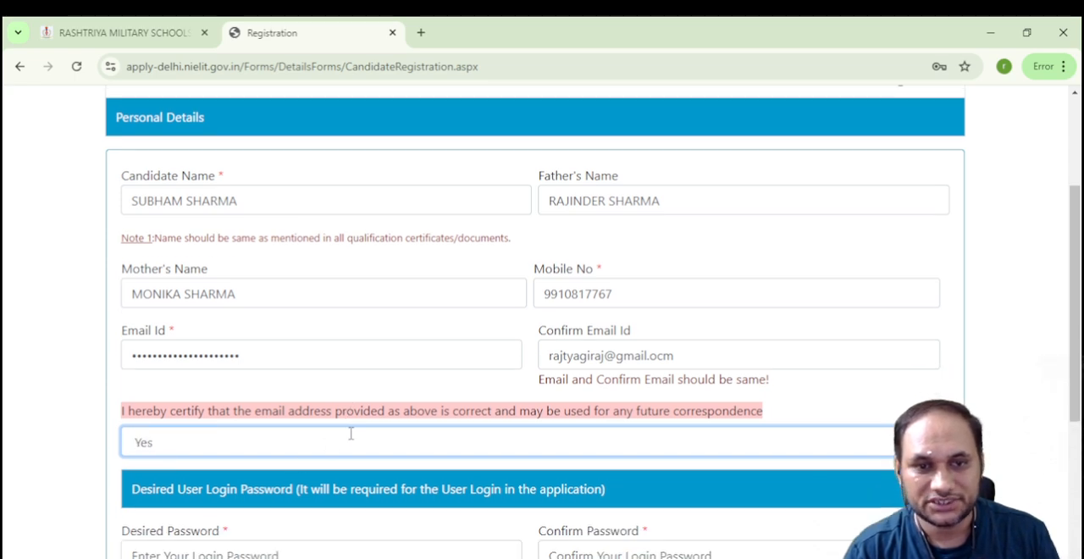
scroll(351, 434, down, 3)
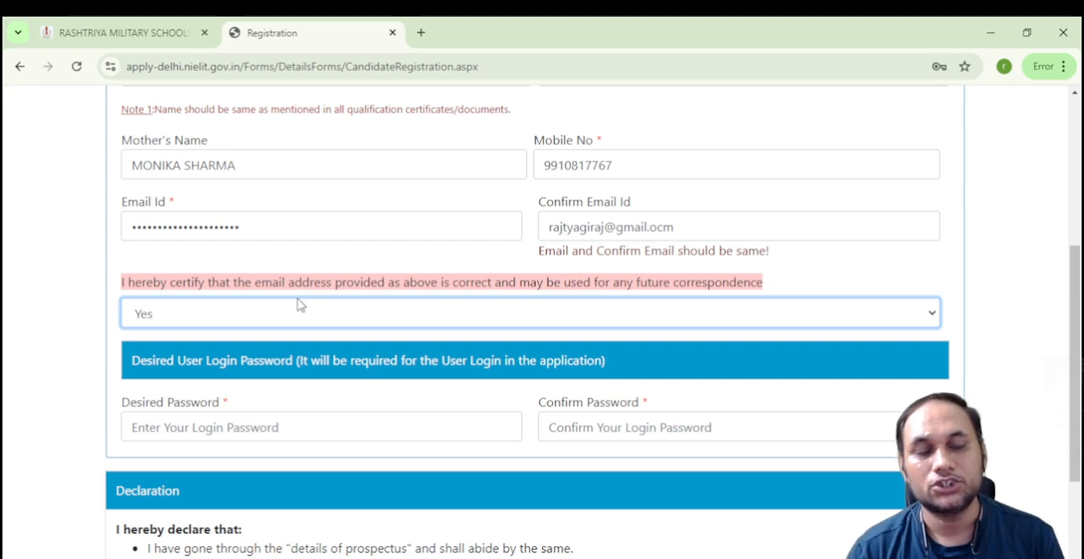
- Enter the login password in the Desired Password field of the user login section
scroll(307, 309, down, 1)
click(327, 346)
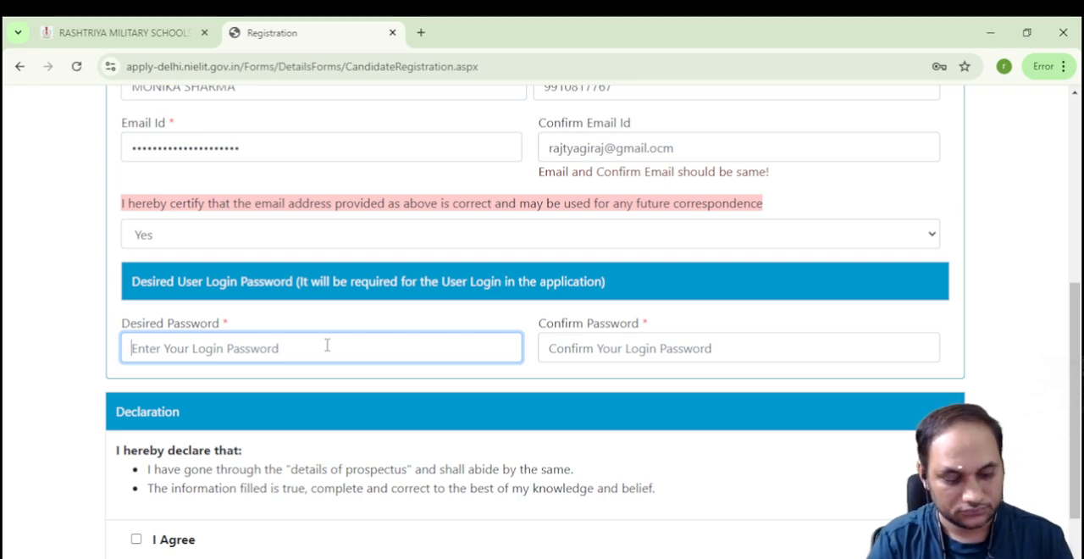
text(••)
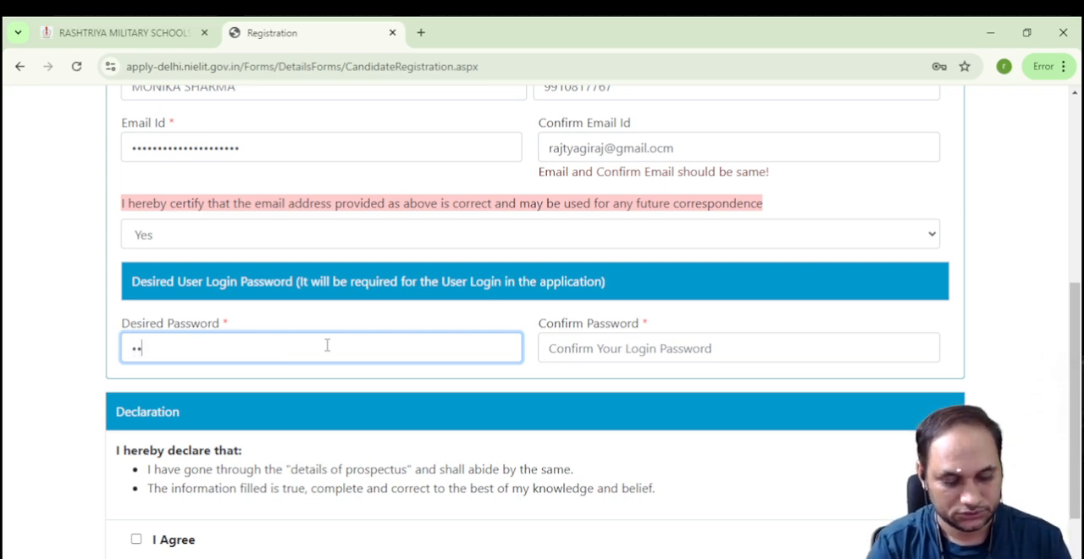
text(•••)
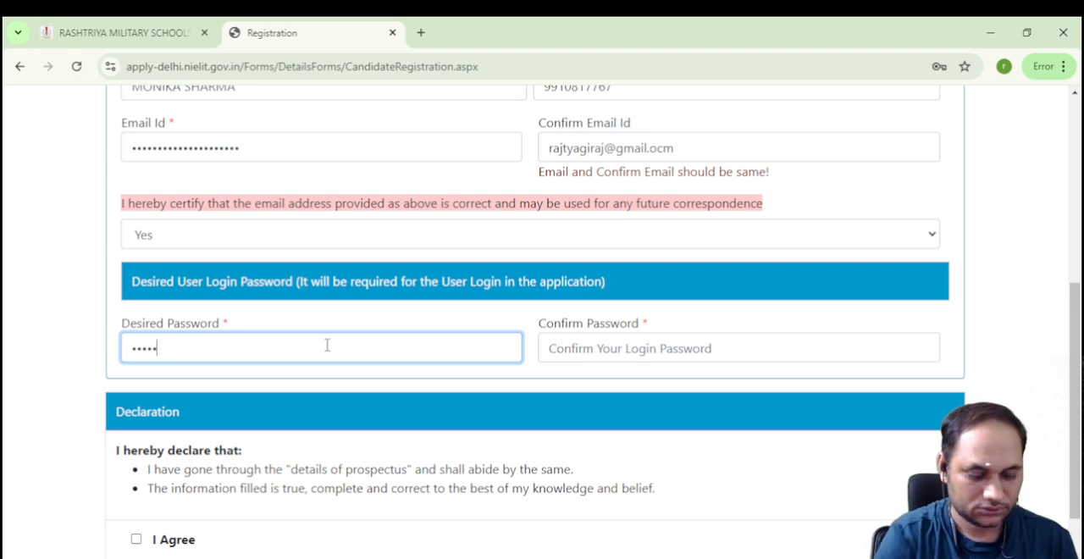
text(••••)
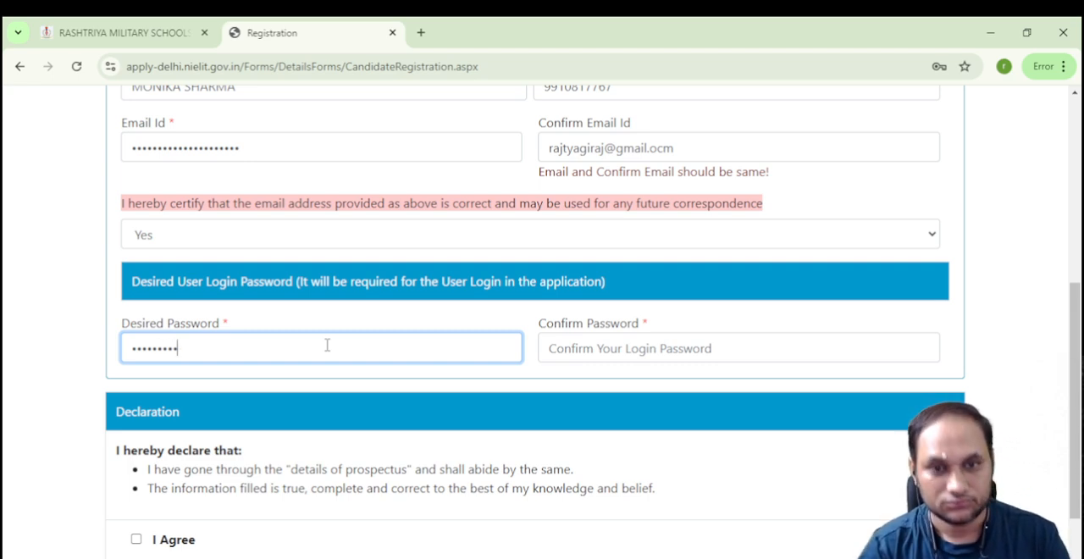
- Repeat the login password in the Confirm Password field and tick I Agree under the declaration
click(627, 351)
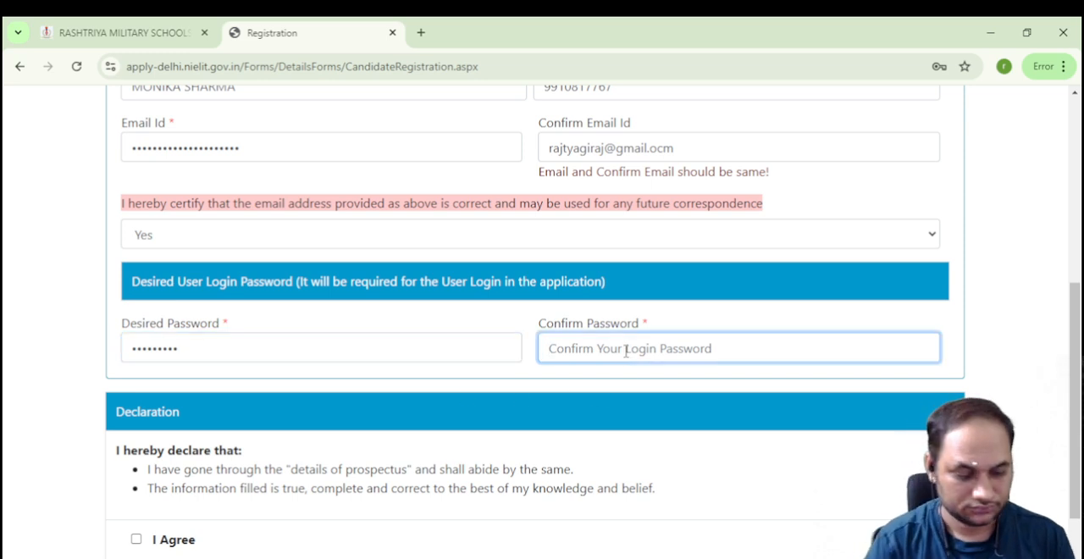
text(••••)
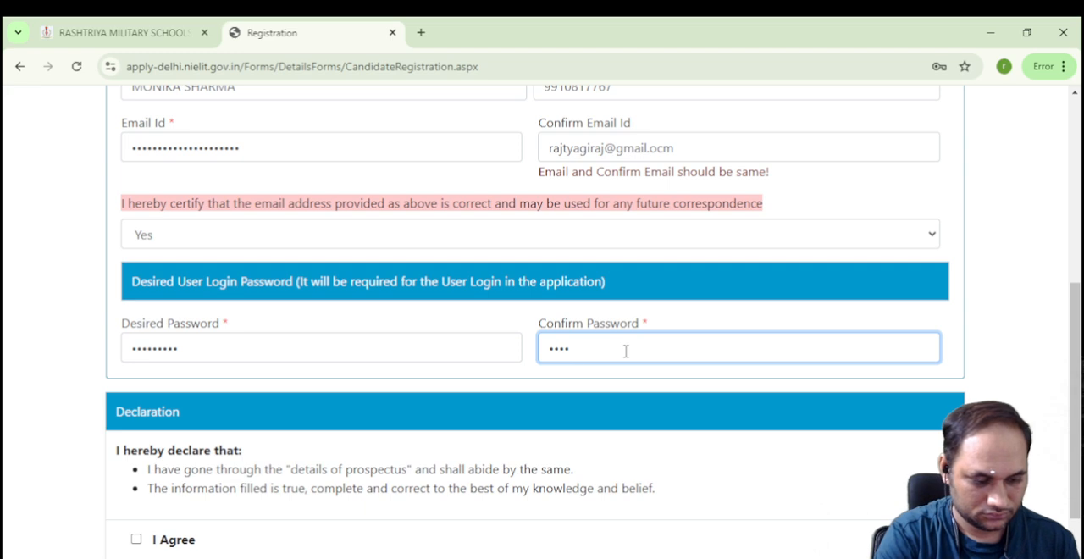
text(•••••)
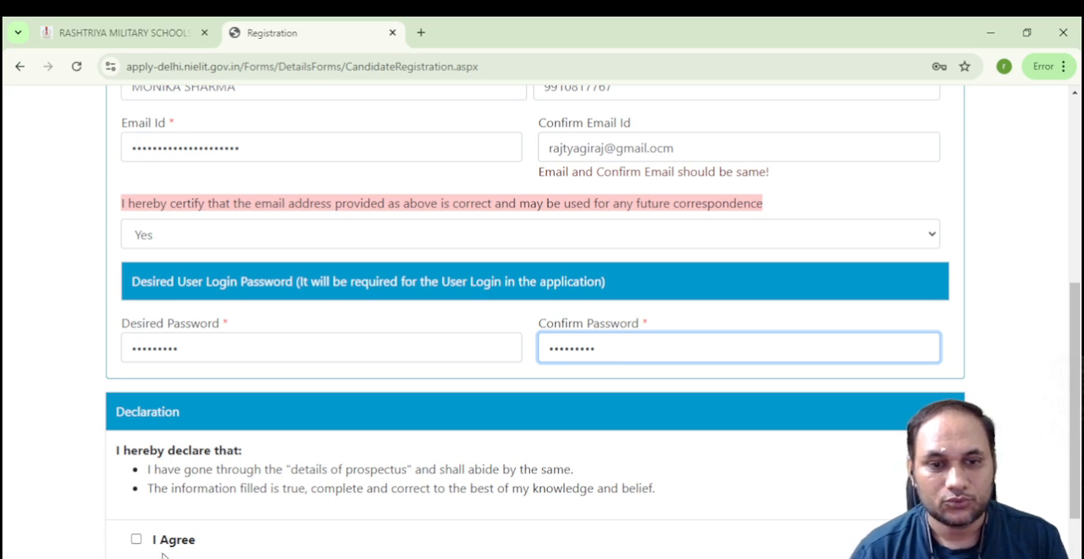
click(136, 540)
scroll(268, 491, down, 2)
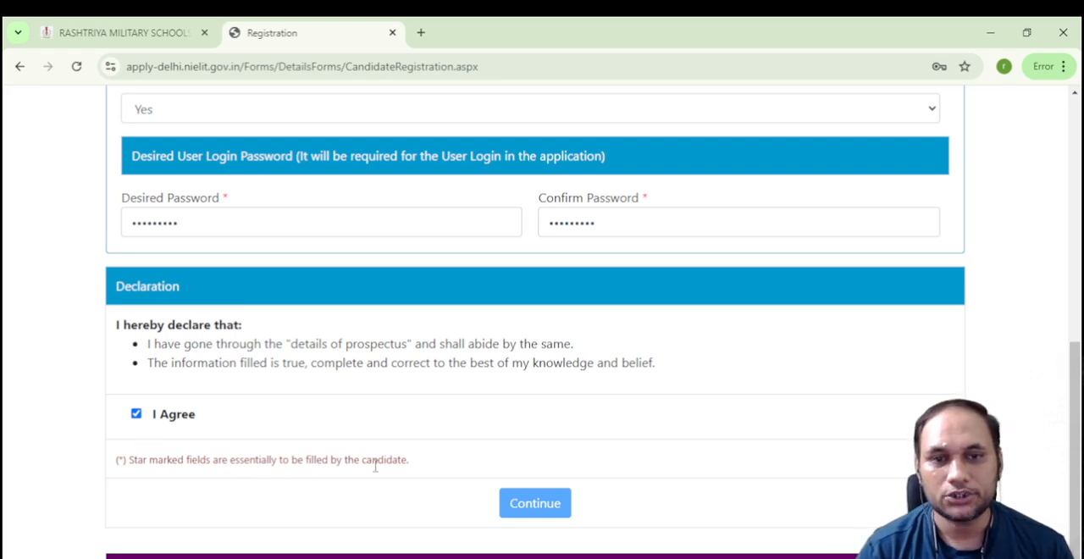
- Clear the Email Id field and re-enter the candidate's e-mail address in it
scroll(418, 423, up, 3)
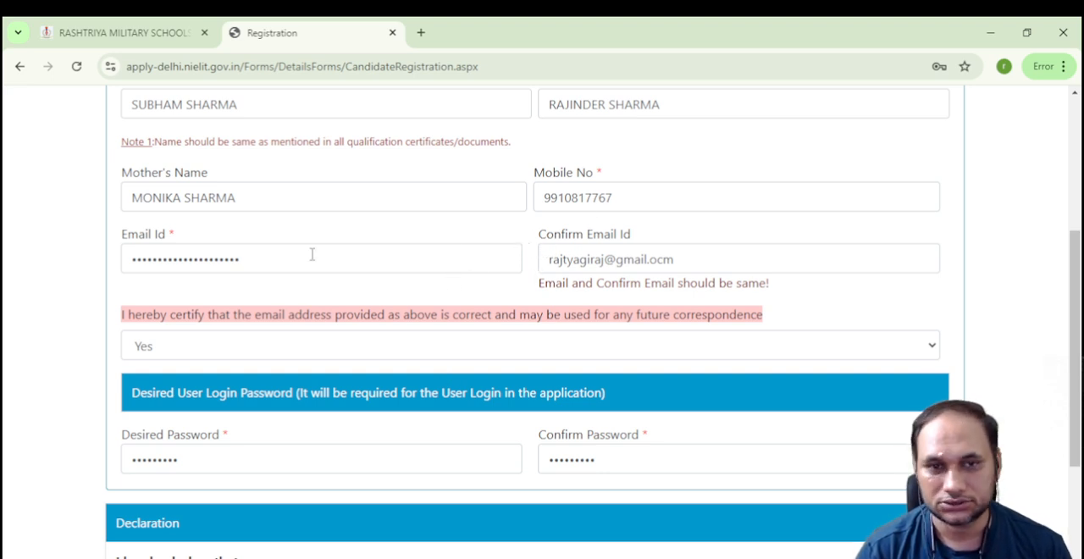
drag(241, 260, 117, 266)
key(BackSpace)
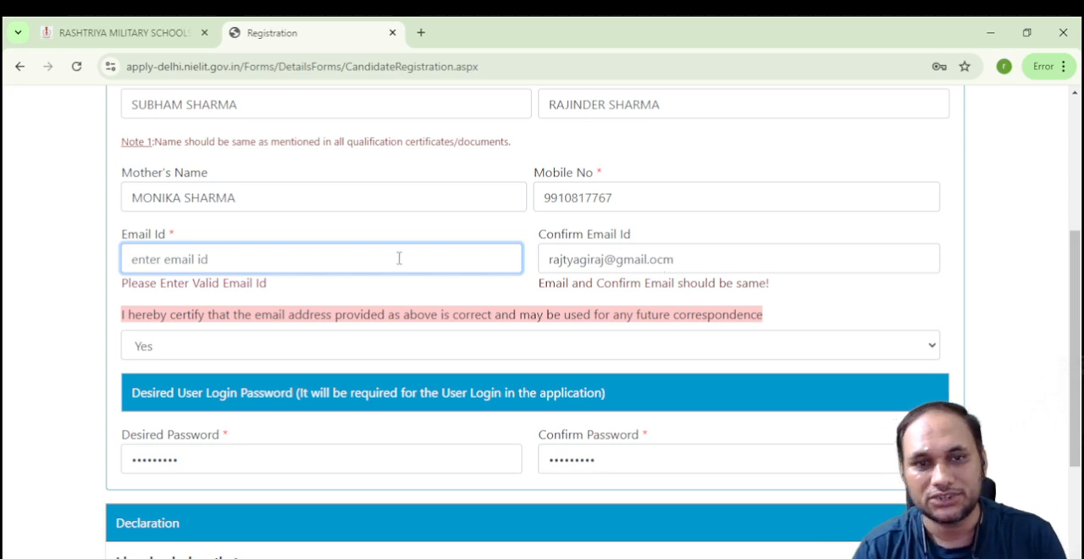
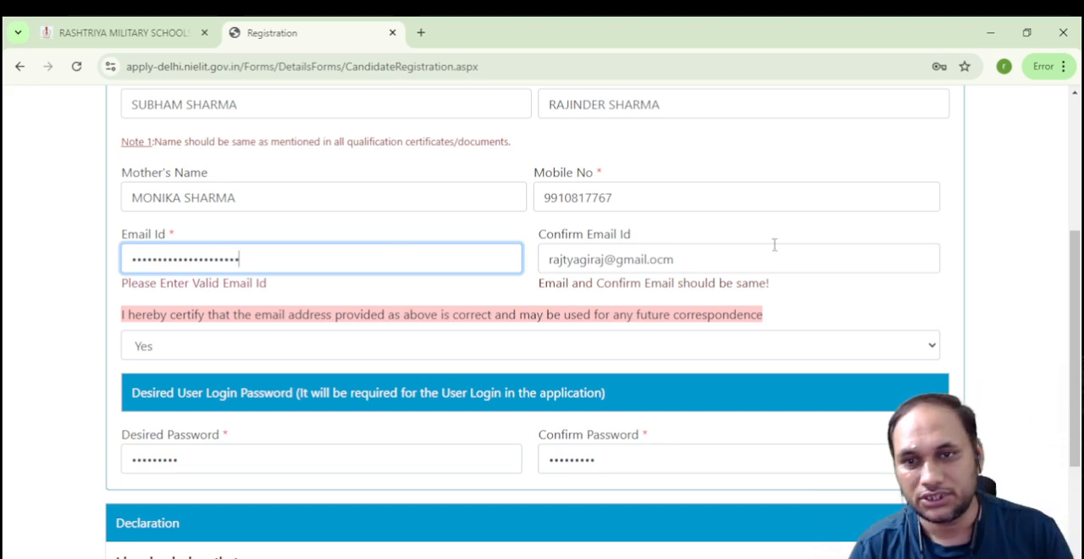
- Correct the ending of the e-mail address in the Confirm Email Id field to "com"
click(706, 269)
key(BackSpace)
key(BackSpace)
key(BackSpace)
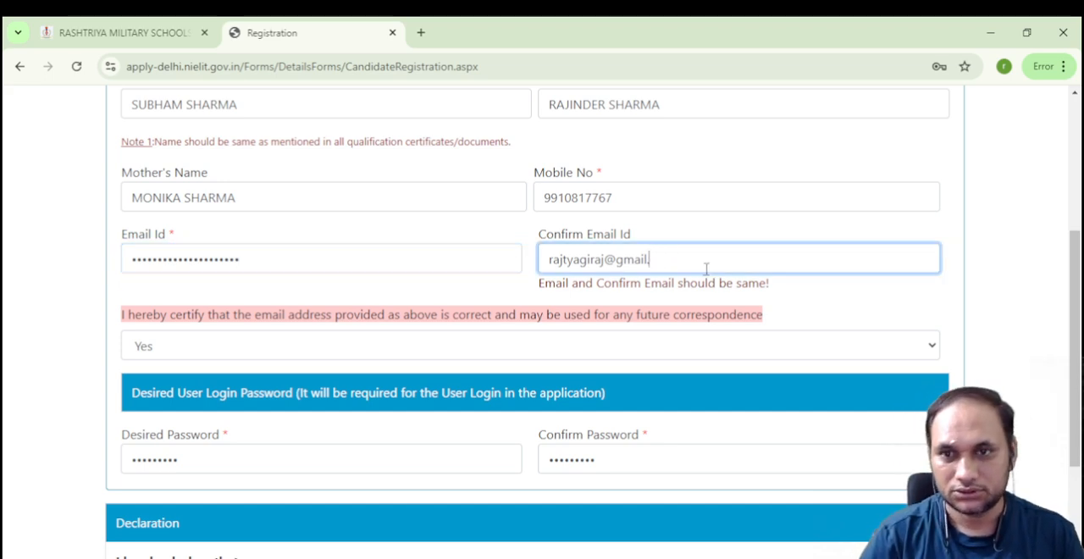
text(com)
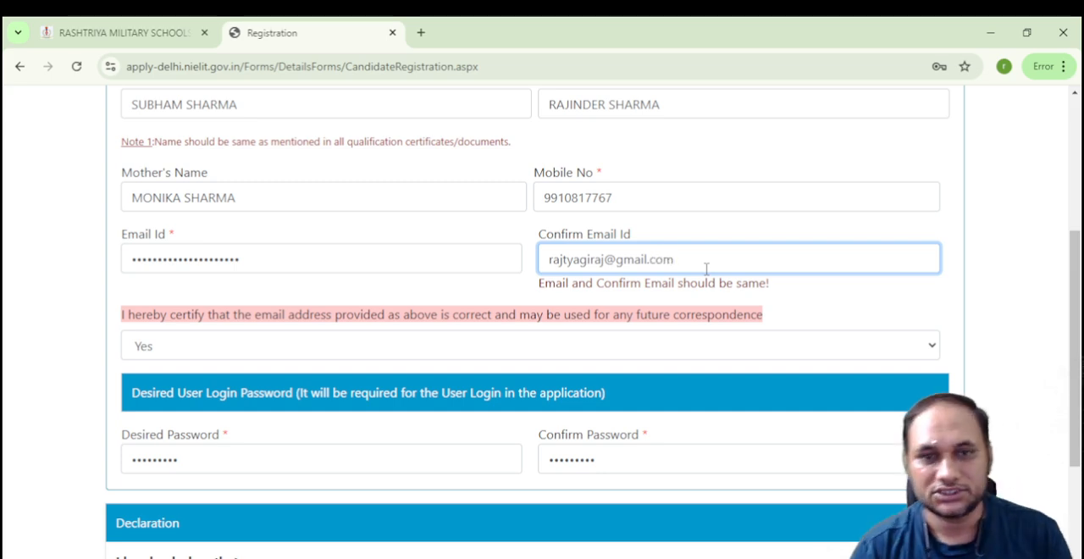
- Agree to the declaration again and proceed to the mobile OTP entry
scroll(441, 291, down, 3)
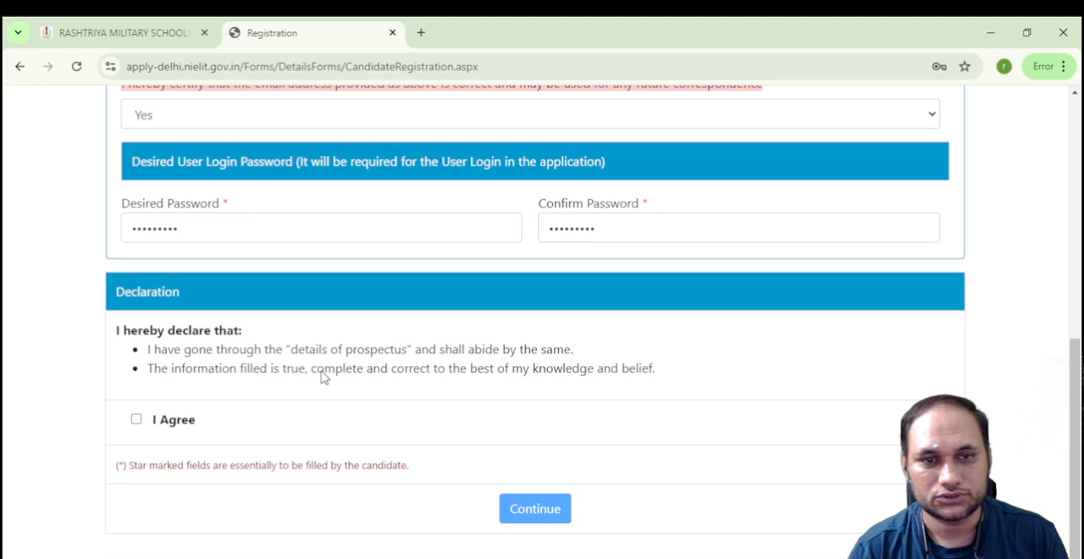
click(135, 414)
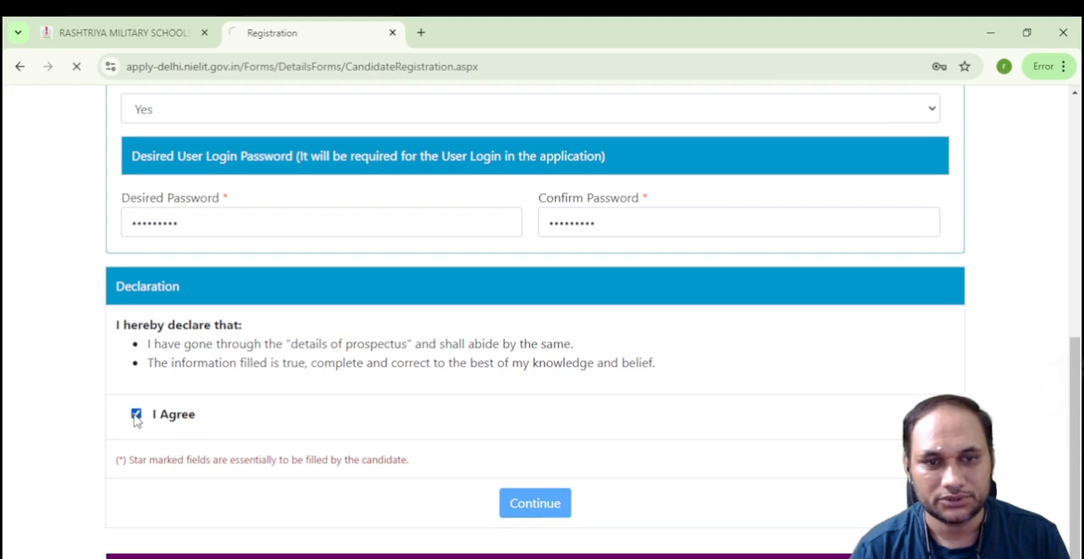
scroll(155, 410, down, 2)
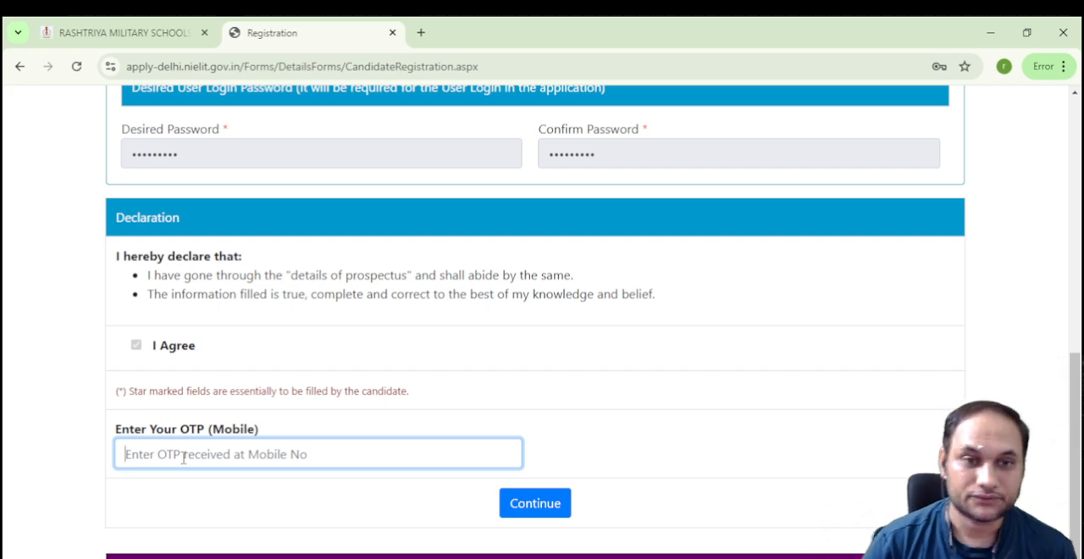
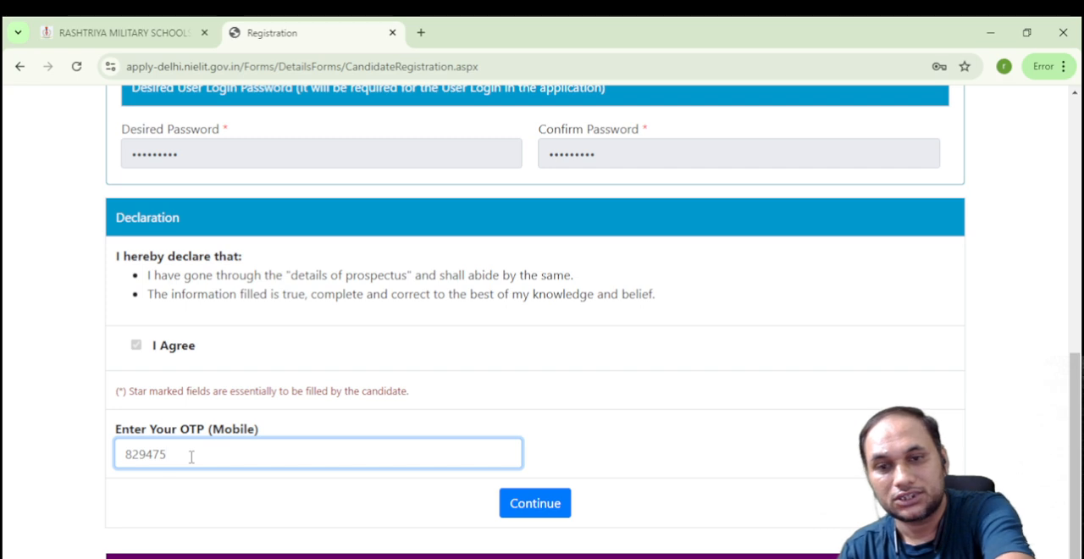
- Enter the OTP received on the mobile number and continue with the registration
click(520, 502)
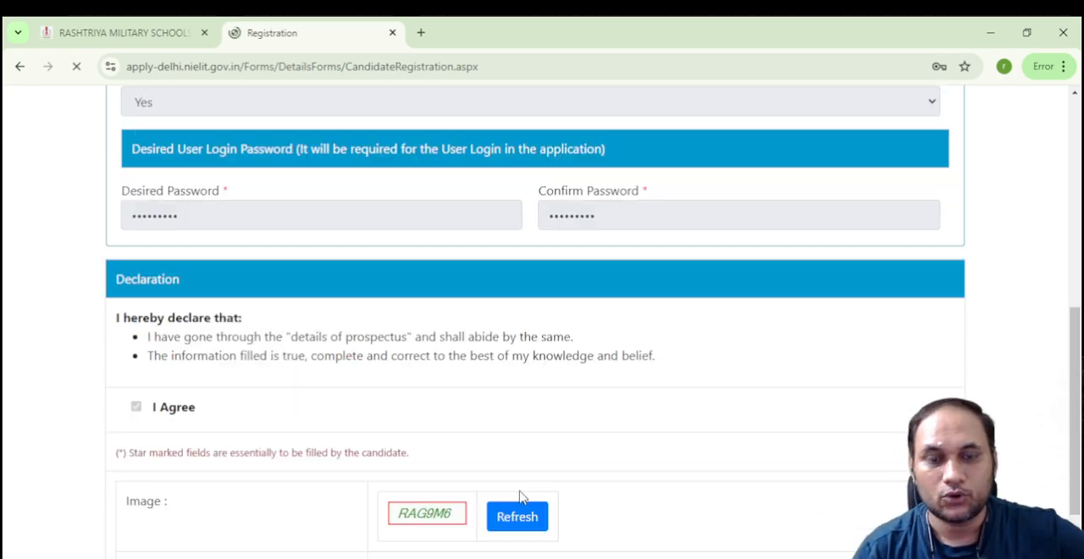
- Enter the captcha text shown in the image, save the registration details and confirm that the entered data is correct
scroll(364, 462, down, 2)
click(393, 426)
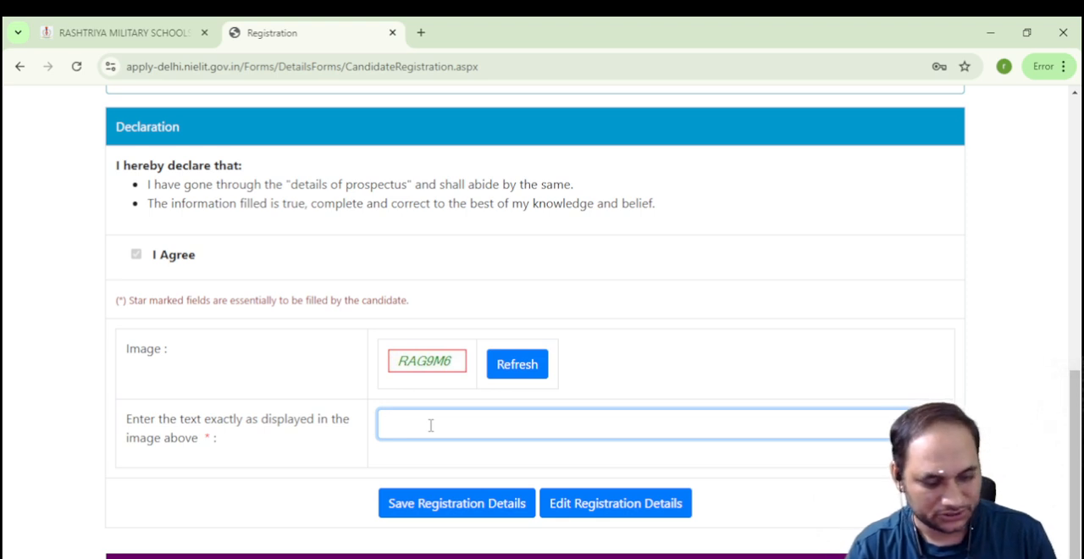
text(R)
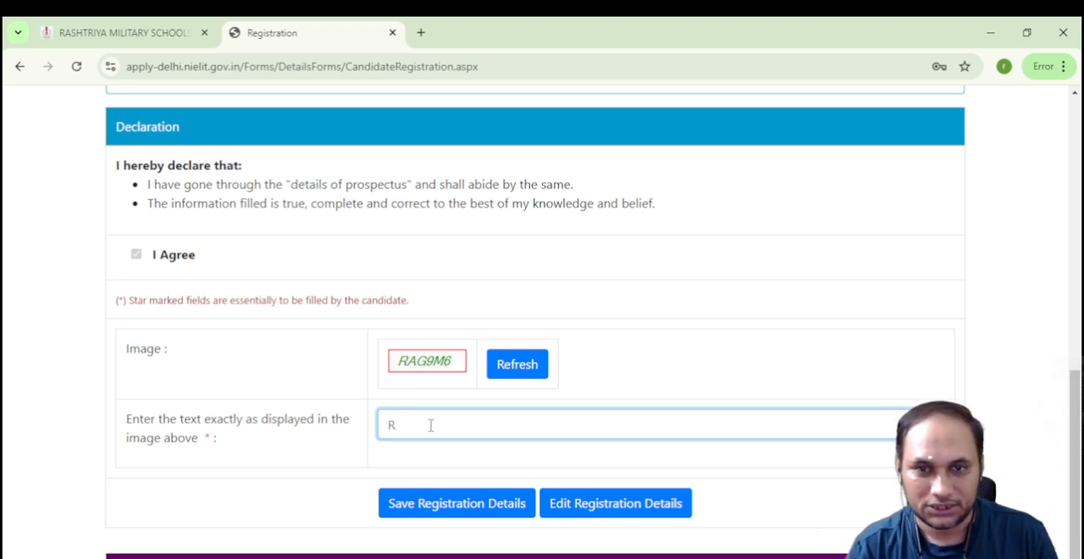
text(A)
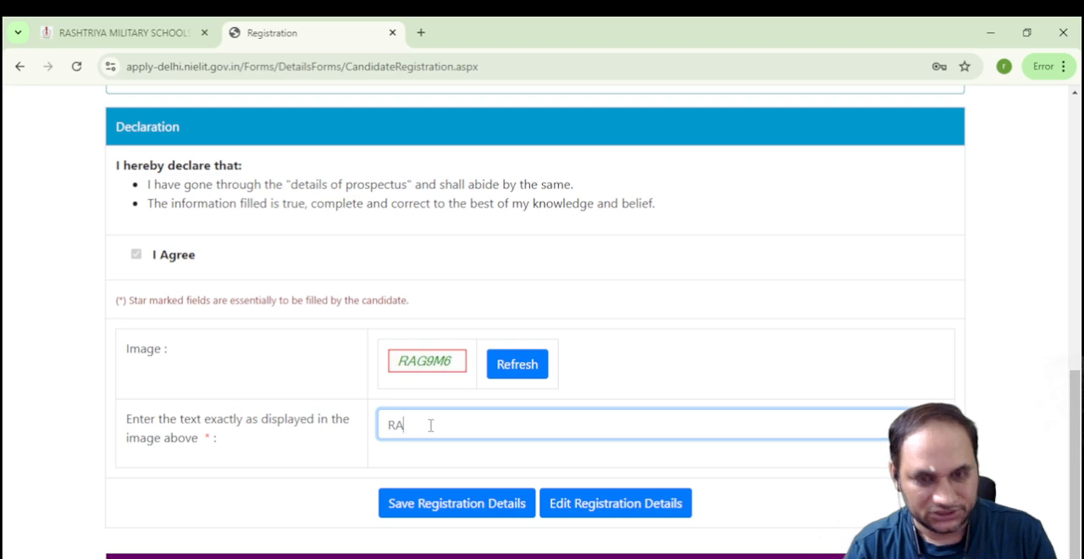
text(G9)
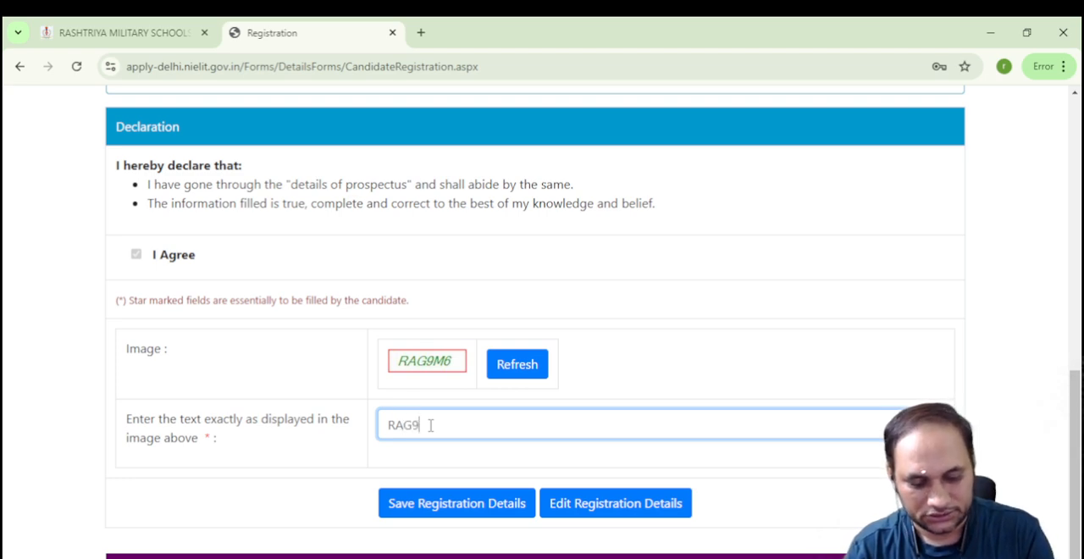
text(M6)
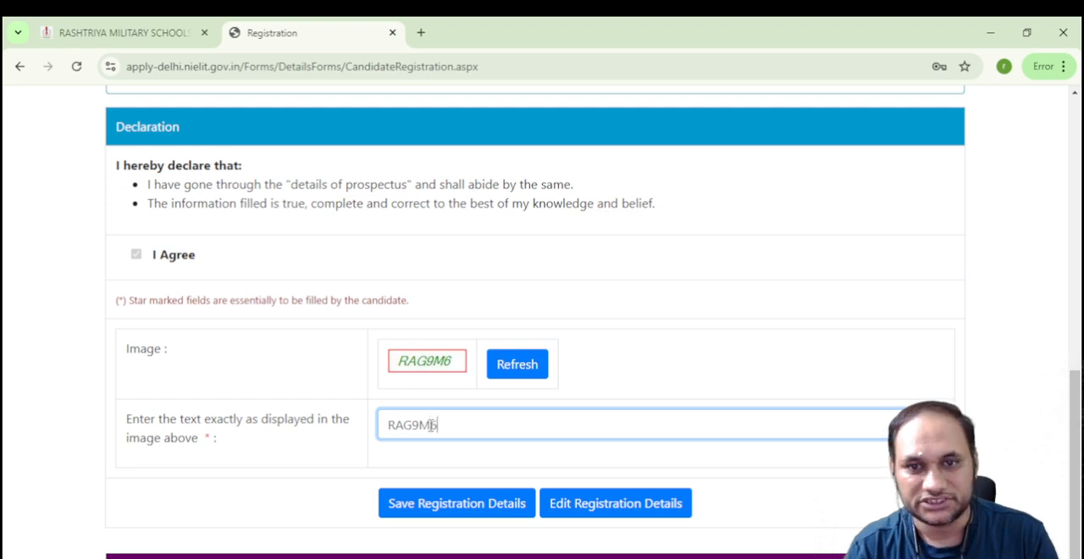
click(480, 511)
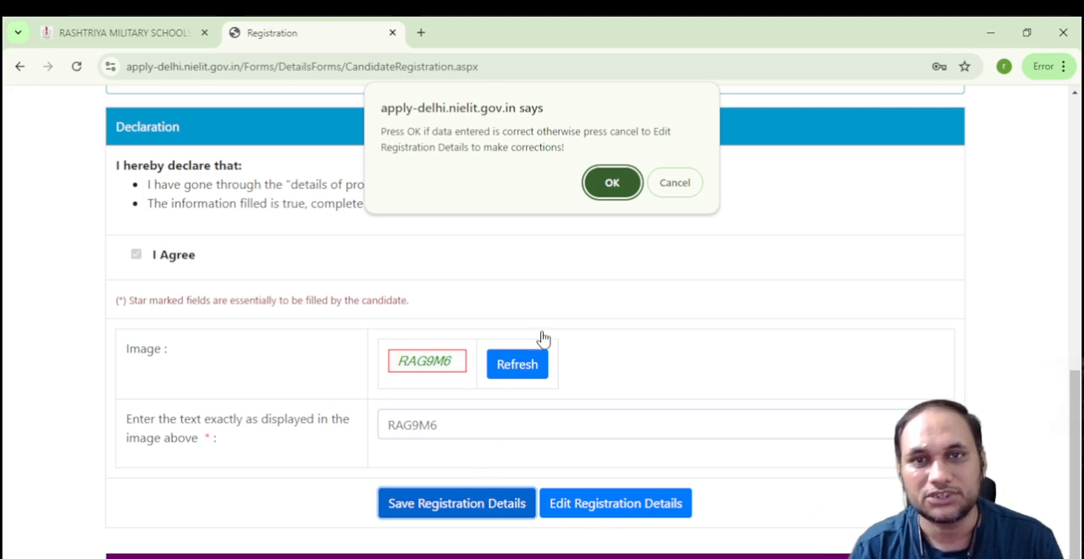
click(616, 183)
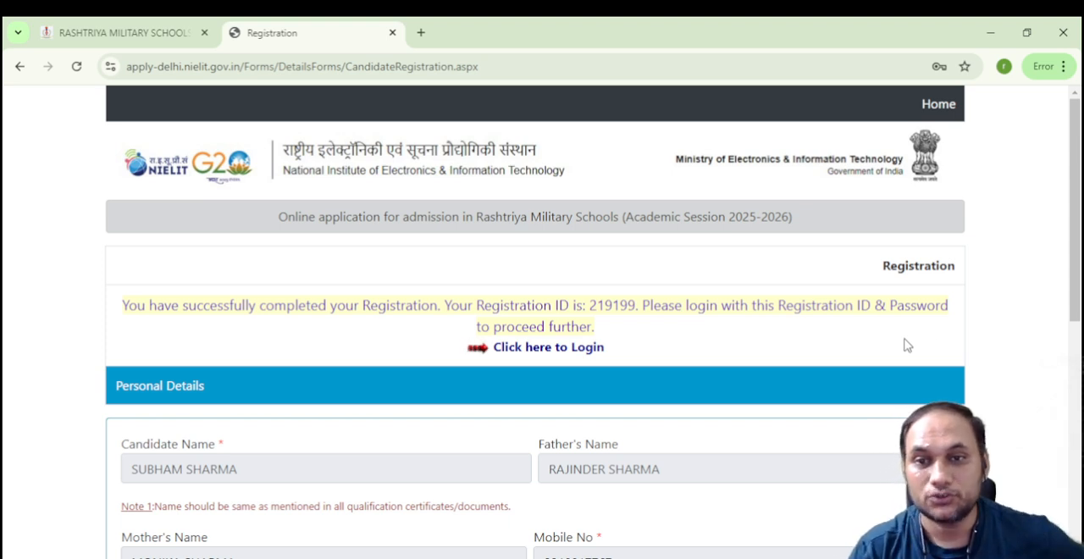
- Copy the issued registration ID from the success message into the Registration Id field of the candidate login page
drag(592, 305, 637, 305)
key(ctrl+c)
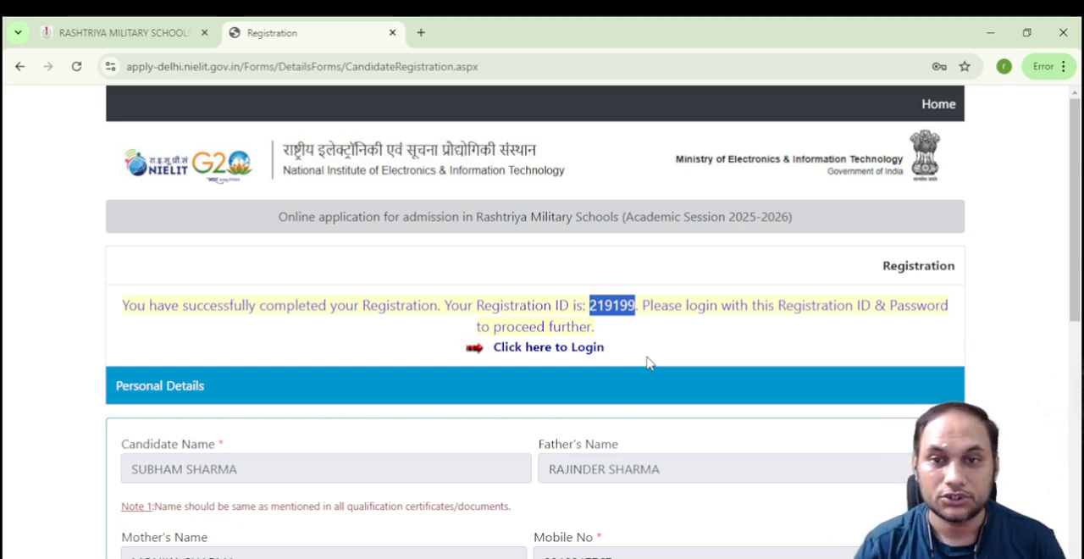
scroll(647, 363, down, 6)
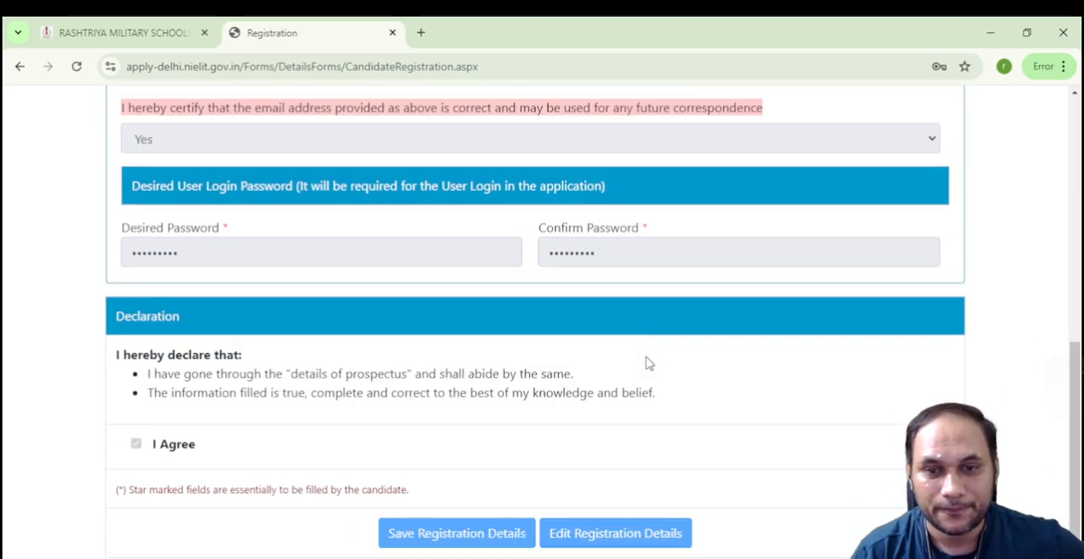
scroll(647, 363, down, 1)
scroll(648, 363, up, 10)
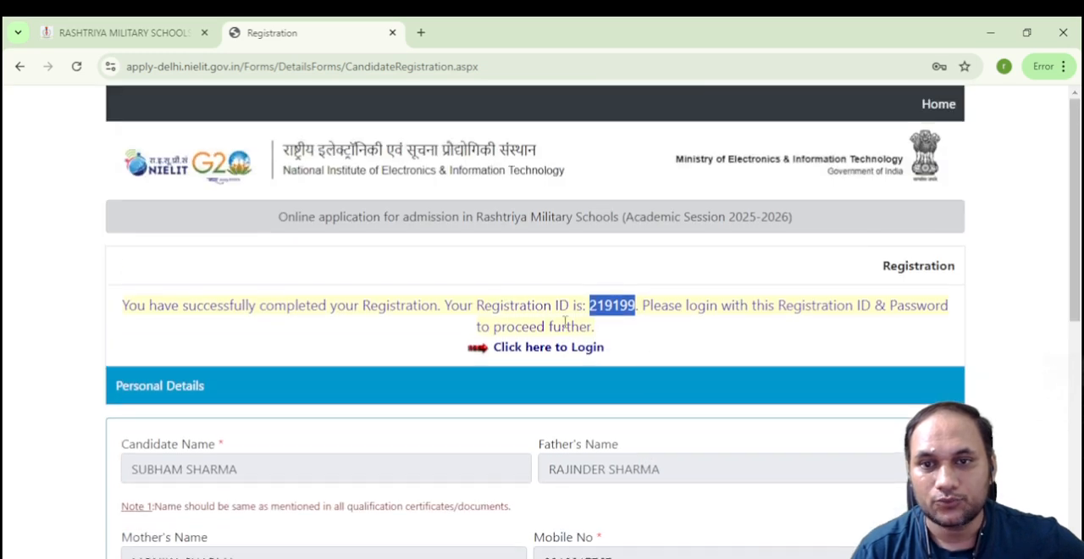
click(657, 346)
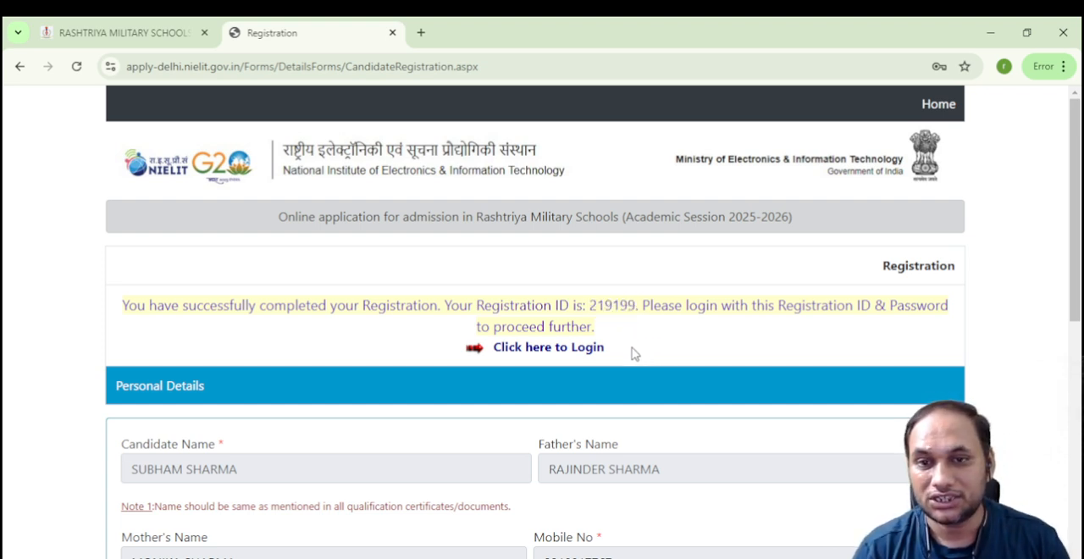
click(583, 350)
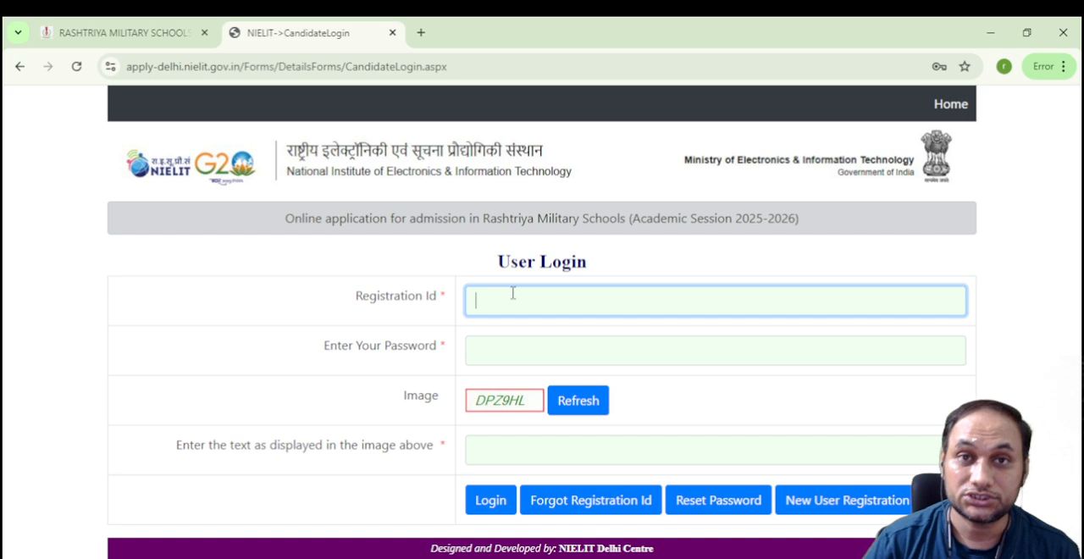
key(ctrl+v)
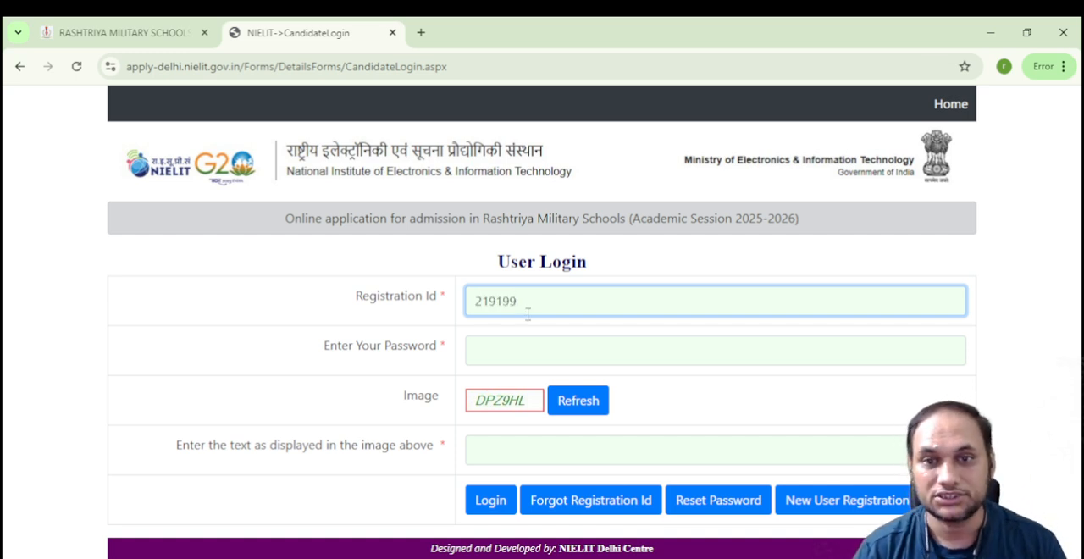
- Enter the account password in the login form and clear the password field again
click(516, 354)
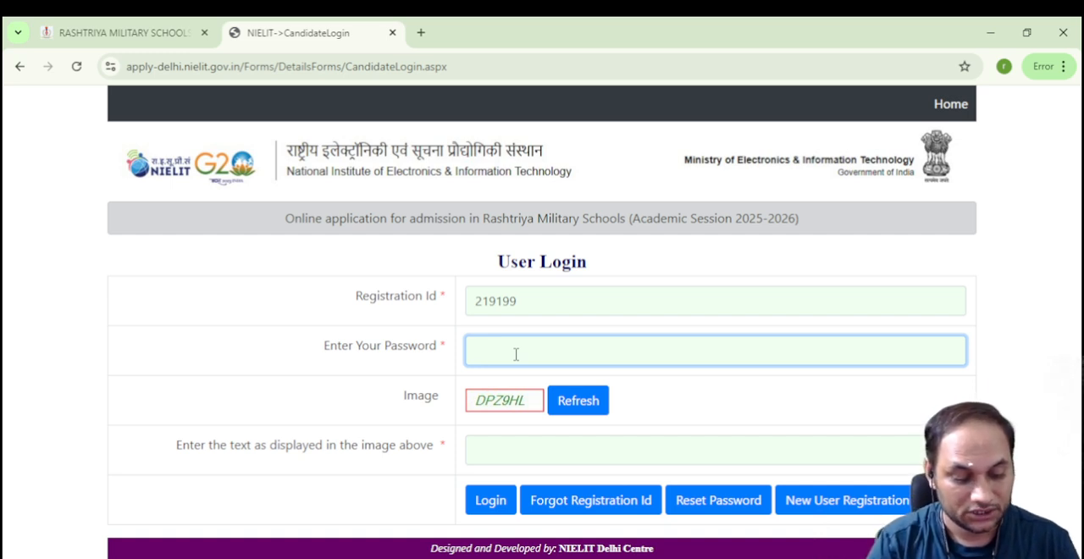
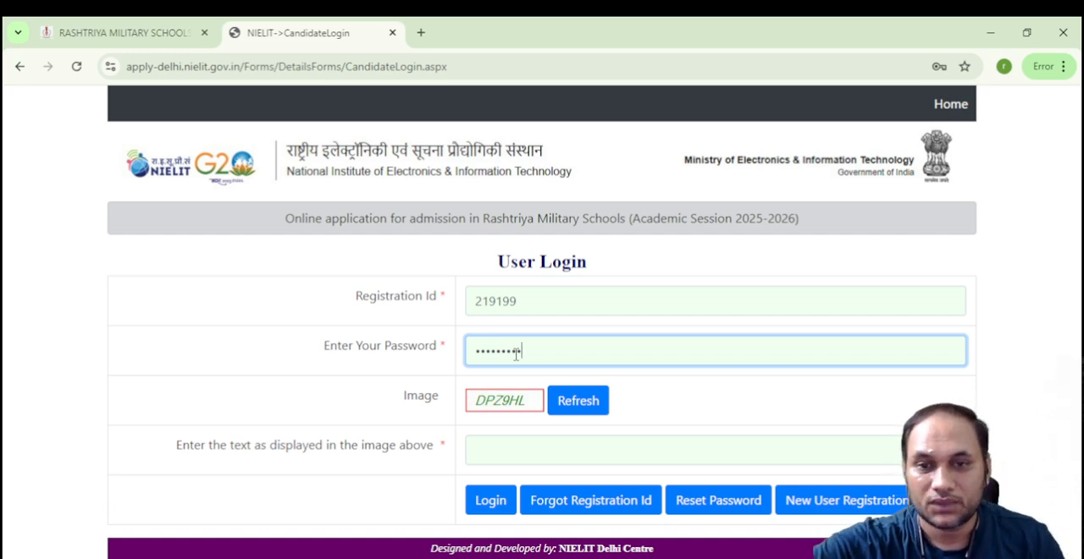
click(527, 460)
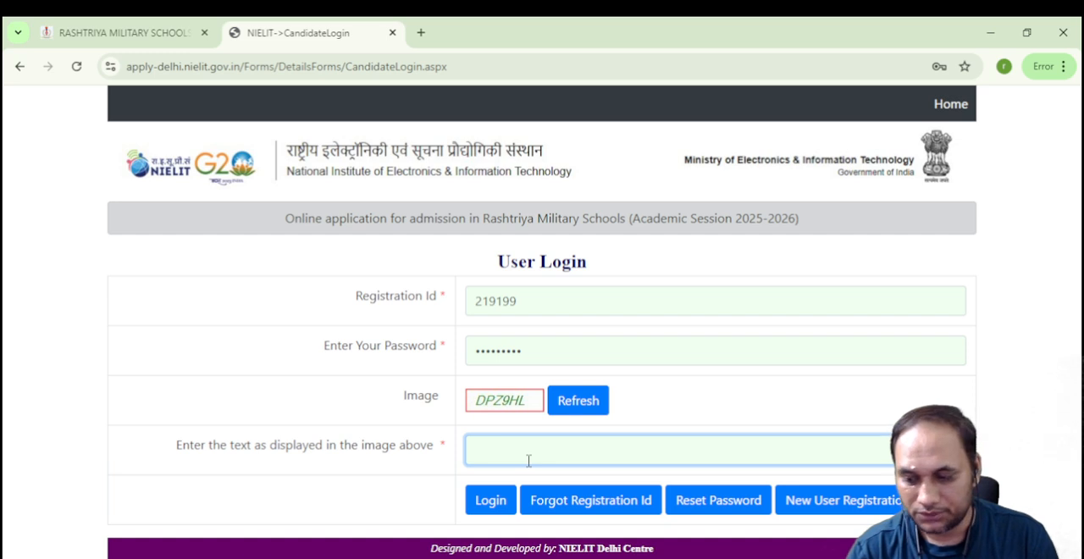
click(571, 362)
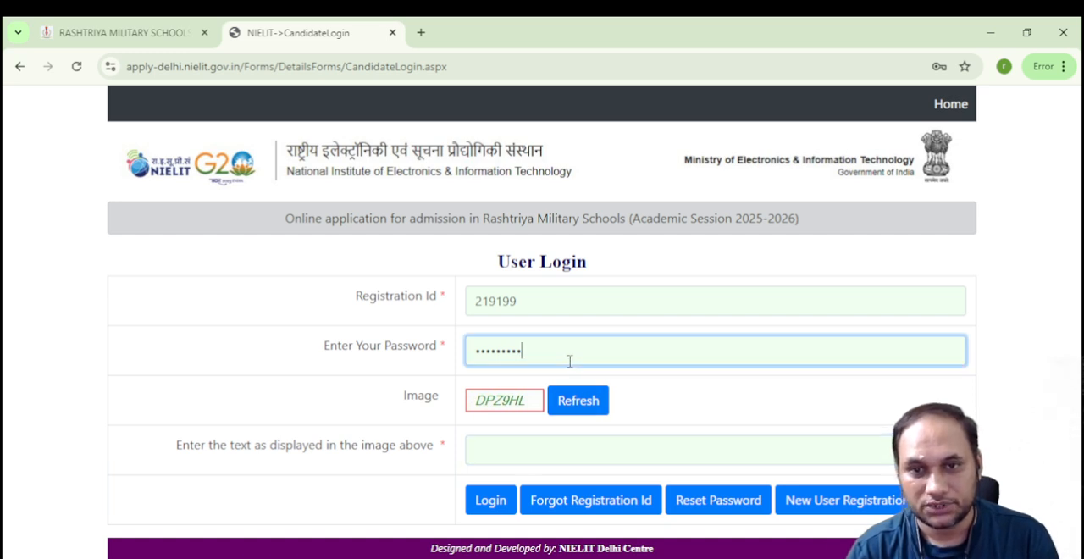
key(ctrl+a)
key(BackSpace)
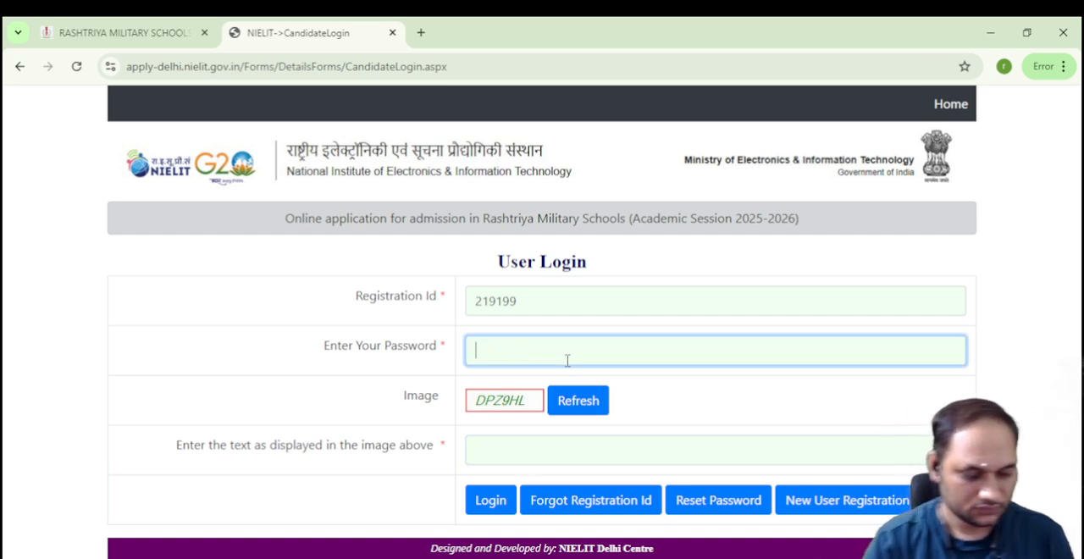
- Enter the account password and the captcha text shown in the image, and log in to the candidate account
text(•)
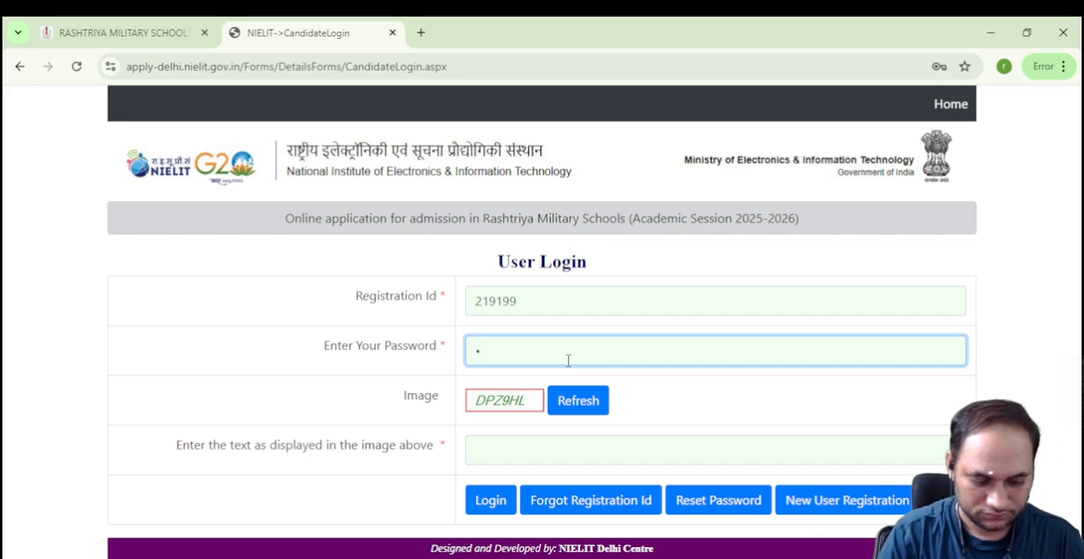
text(•••)
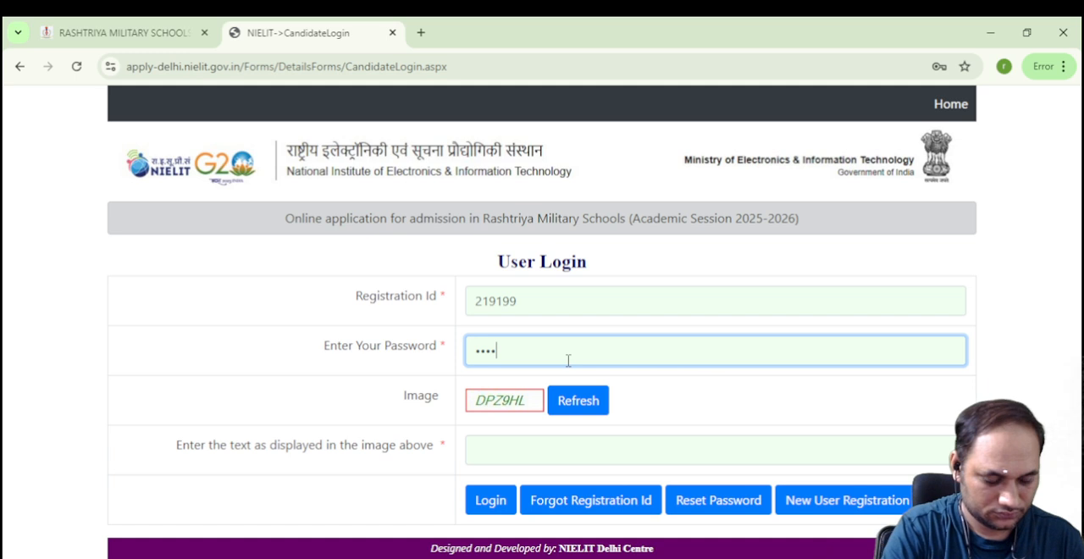
text(•••••)
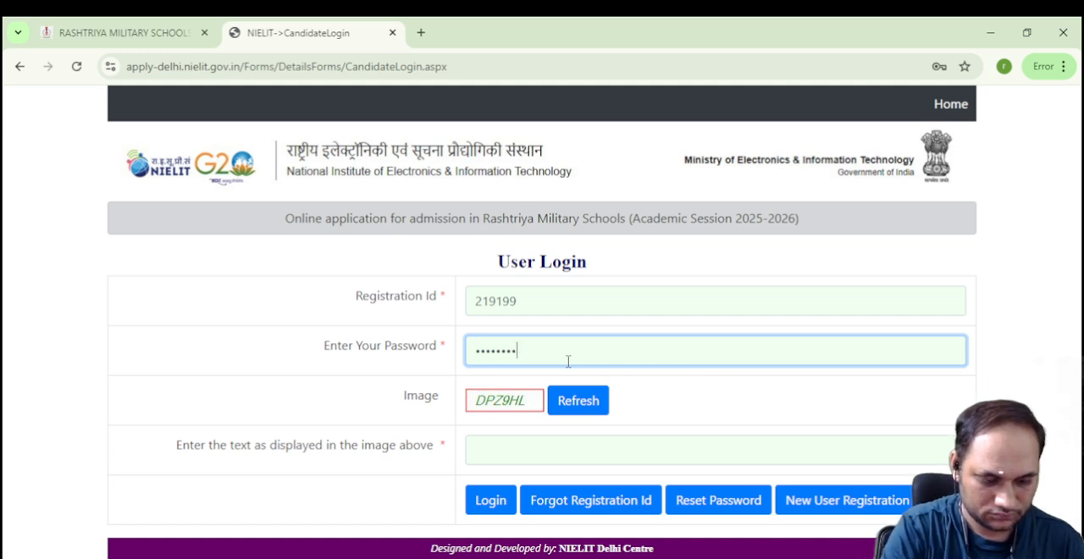
click(541, 453)
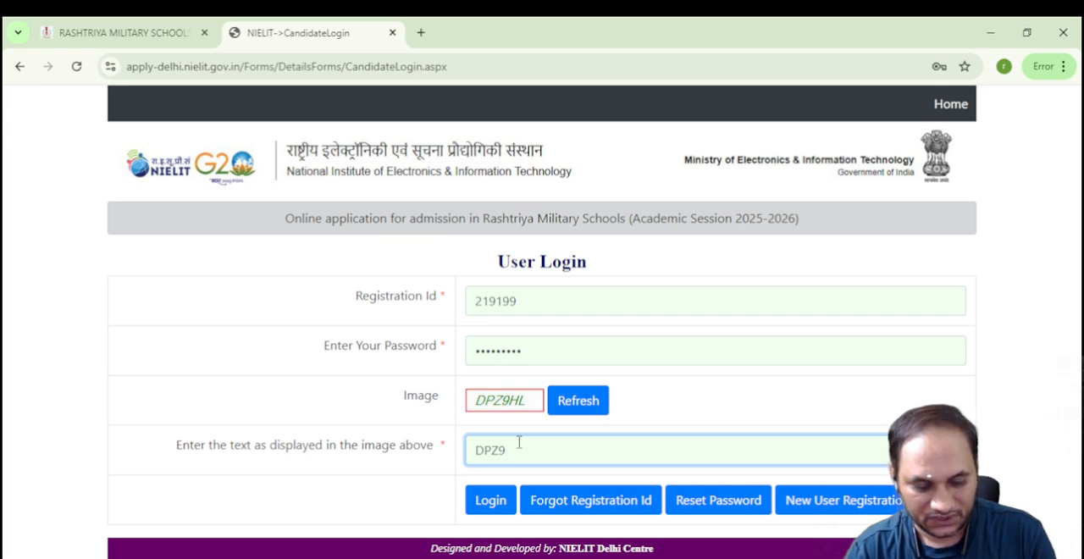
click(502, 510)
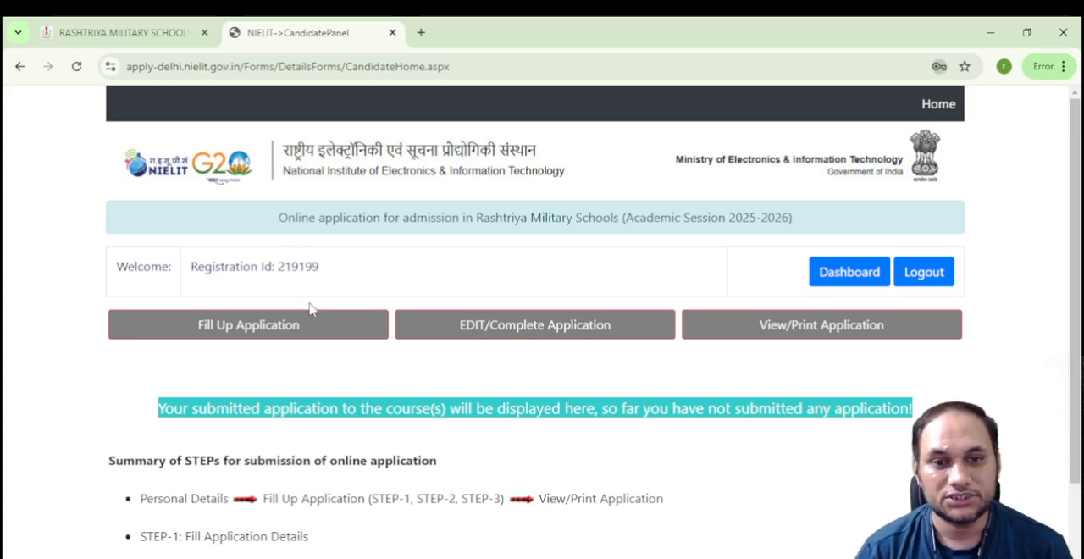
- Review the summary of submission steps and open the Fill Up Application form
scroll(310, 308, down, 2)
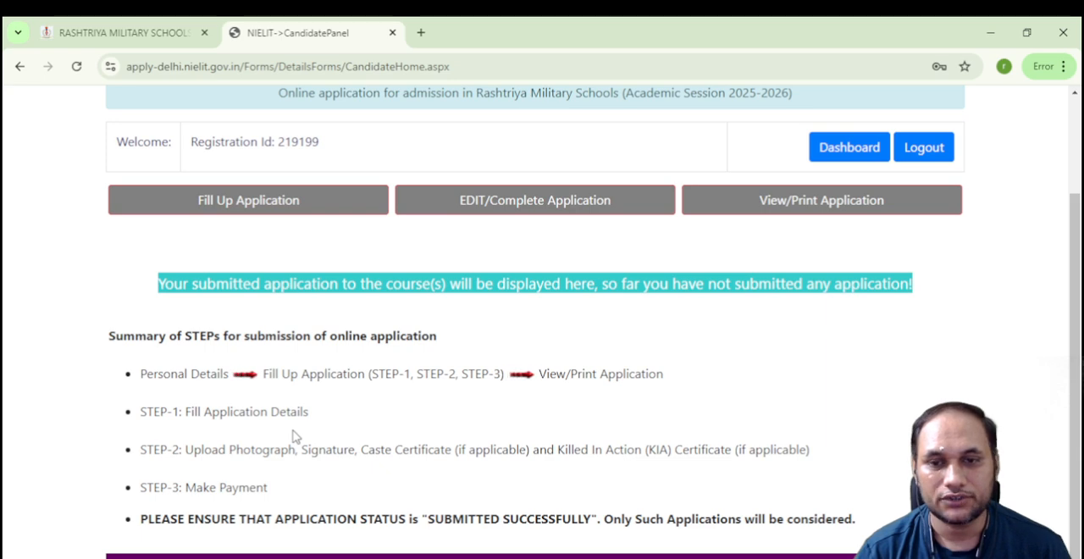
scroll(360, 398, up, 2)
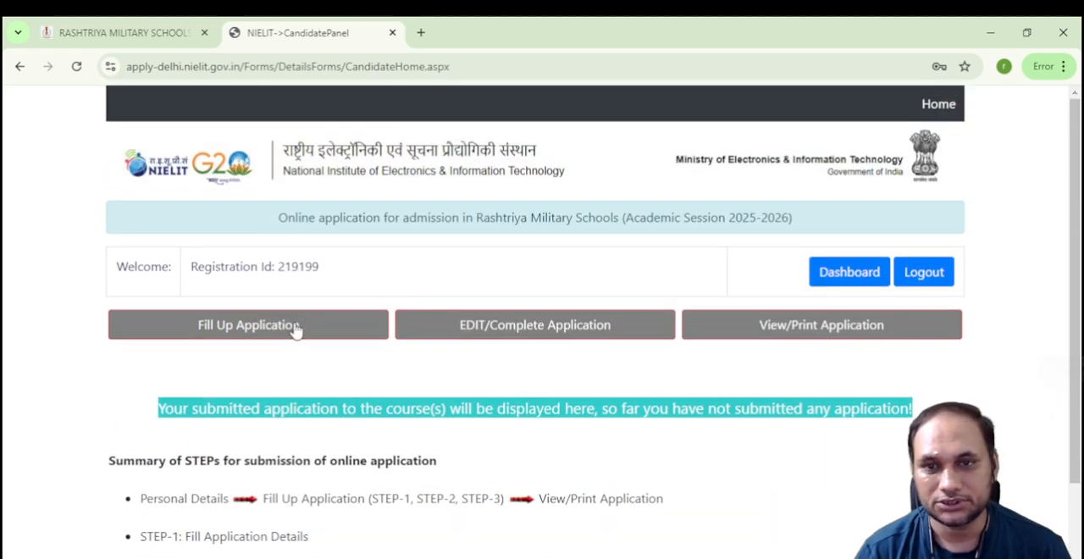
click(227, 331)
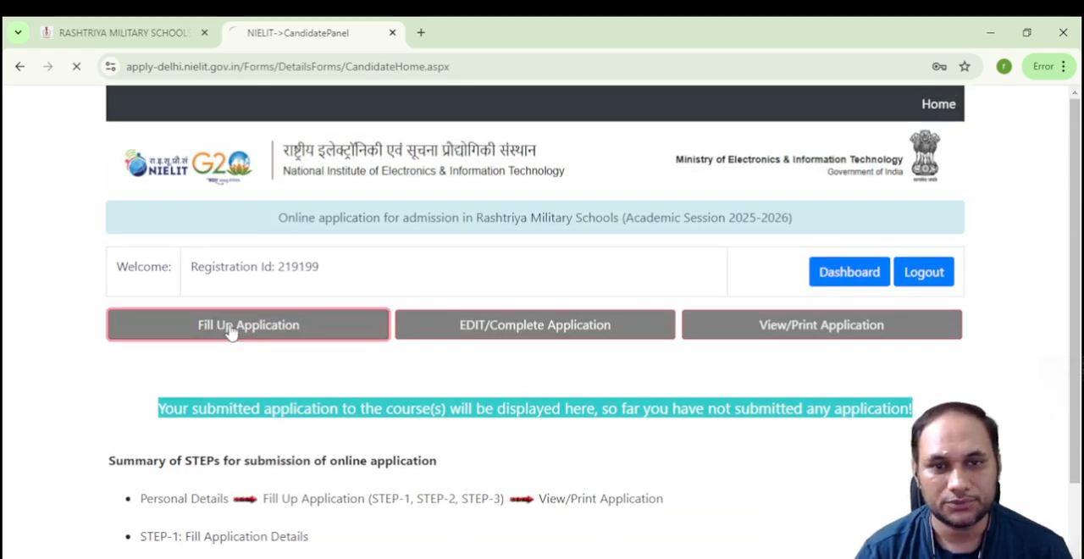
- Set the class applying for admission to Class 6 and the gender to Male in the STEP-1 application details
scroll(315, 364, down, 1)
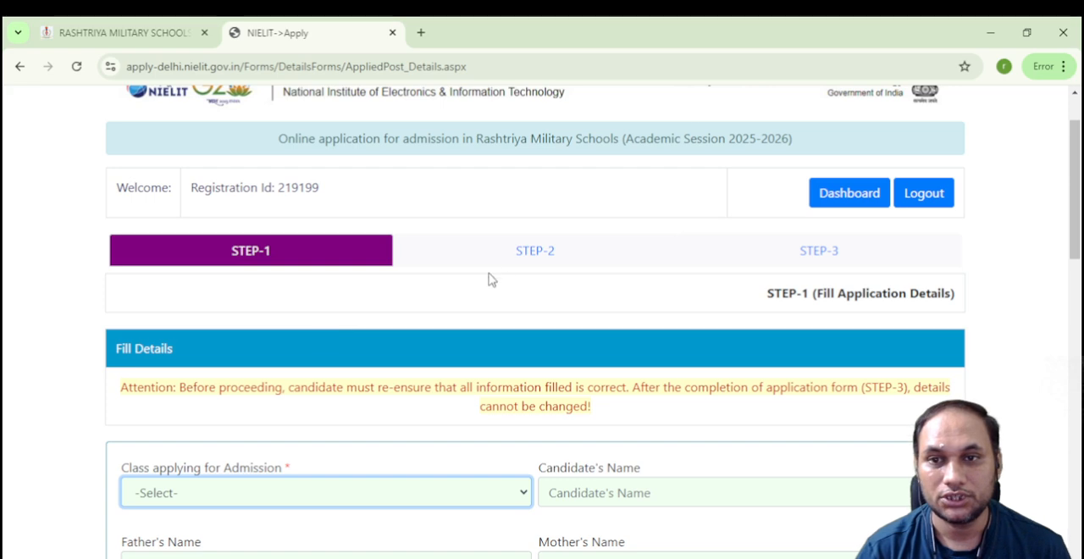
scroll(419, 288, down, 3)
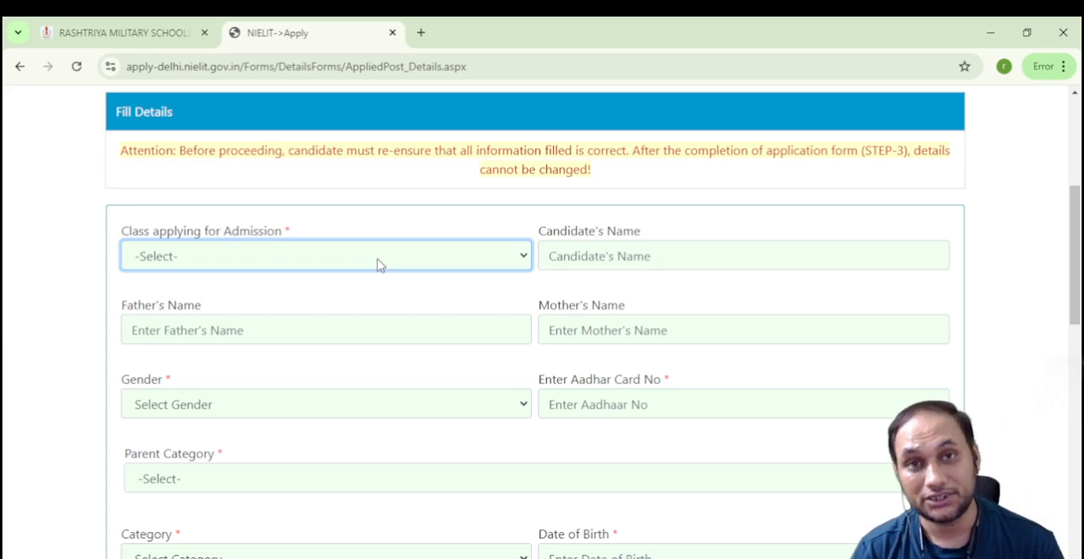
key(Down)
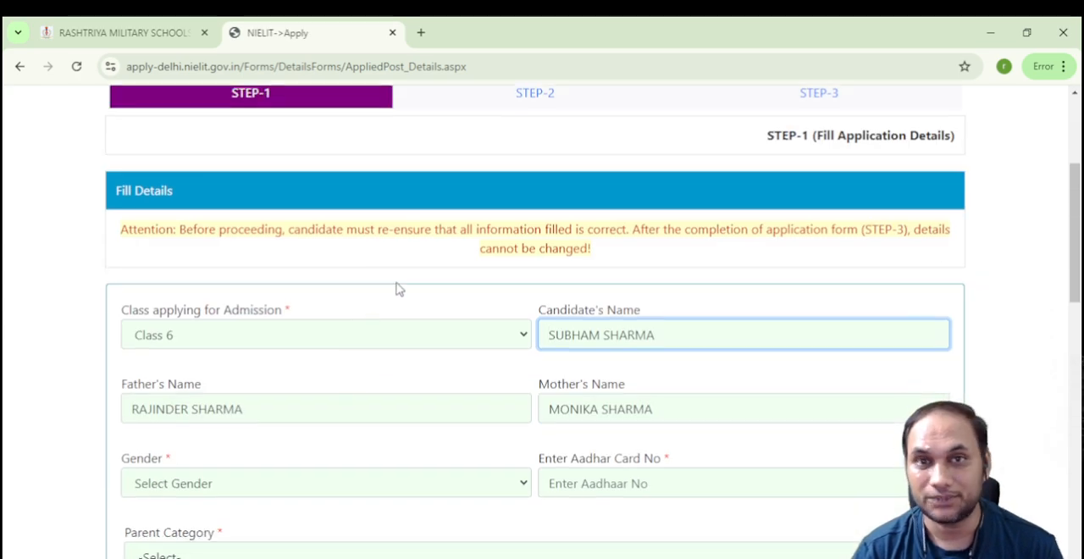
click(268, 484)
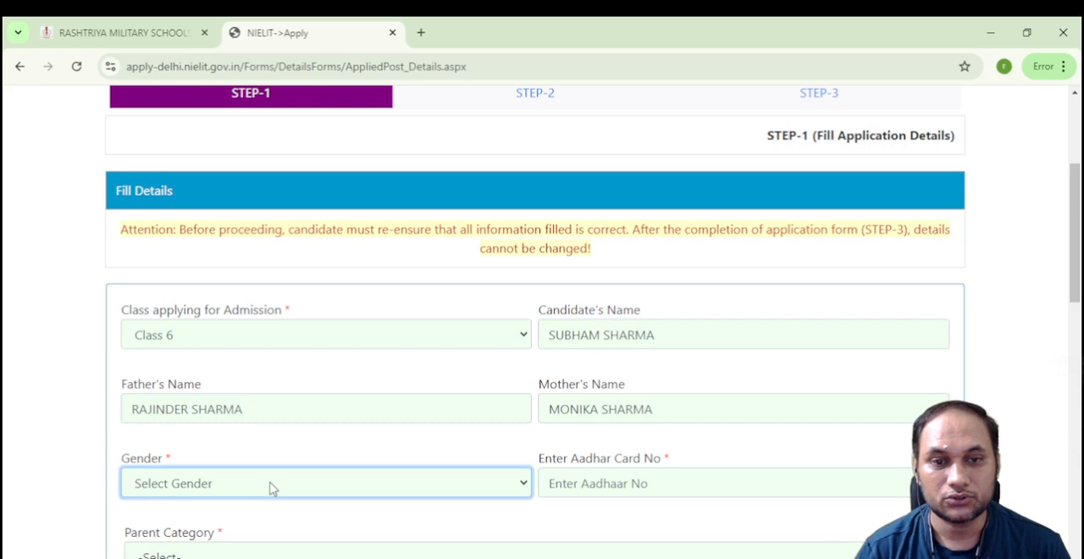
click(262, 543)
click(608, 489)
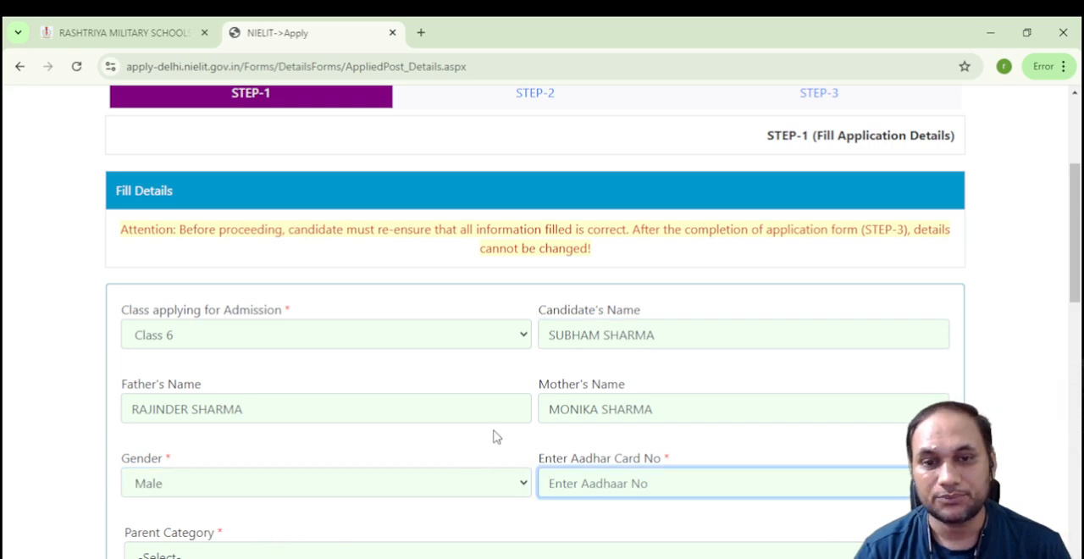
scroll(498, 435, down, 3)
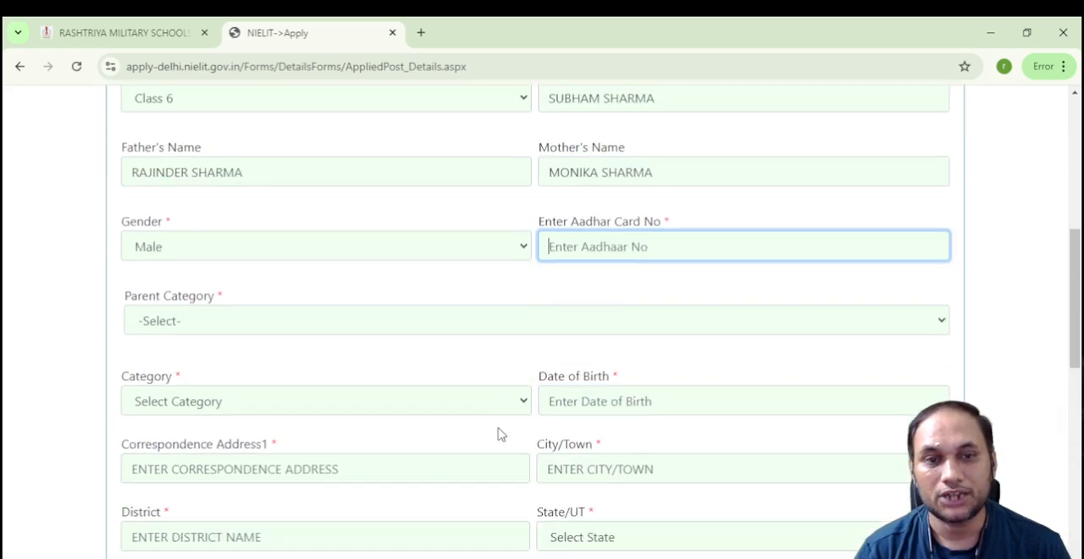
- Set the parent category to CIVILIAN and the category to GENERAL/OBC in the application details
click(265, 328)
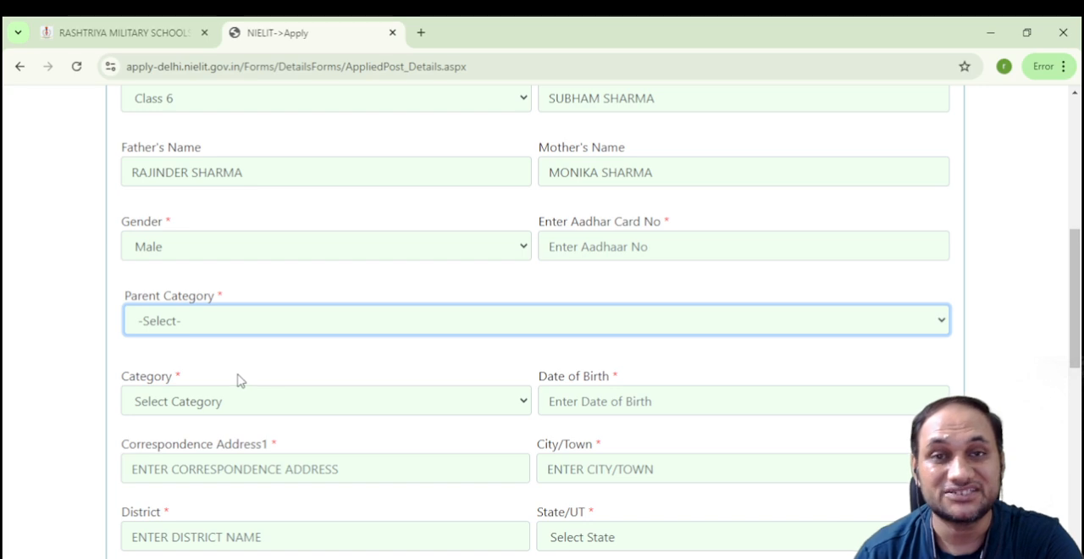
click(242, 424)
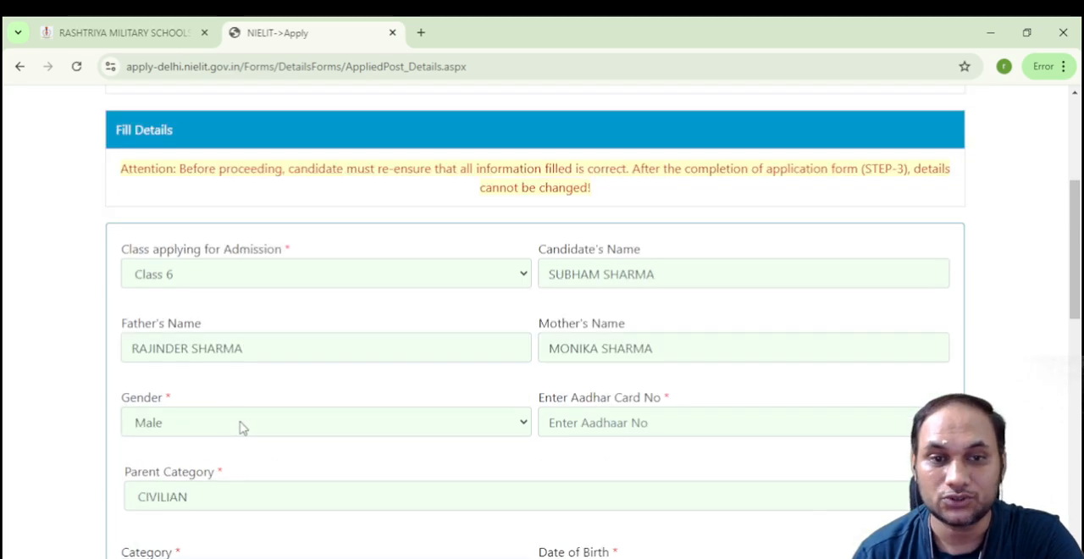
scroll(258, 410, down, 4)
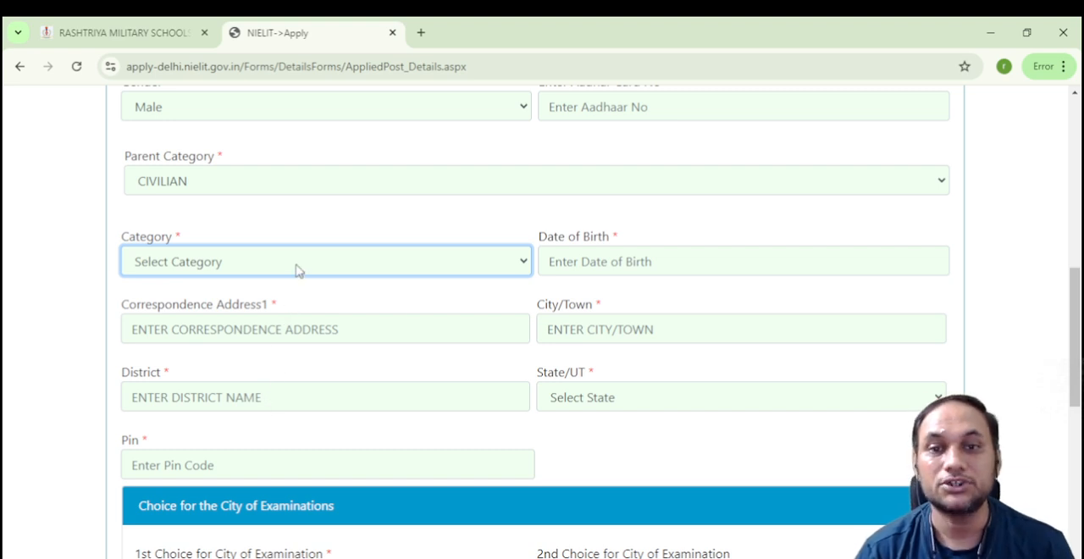
click(281, 311)
scroll(416, 398, down, 1)
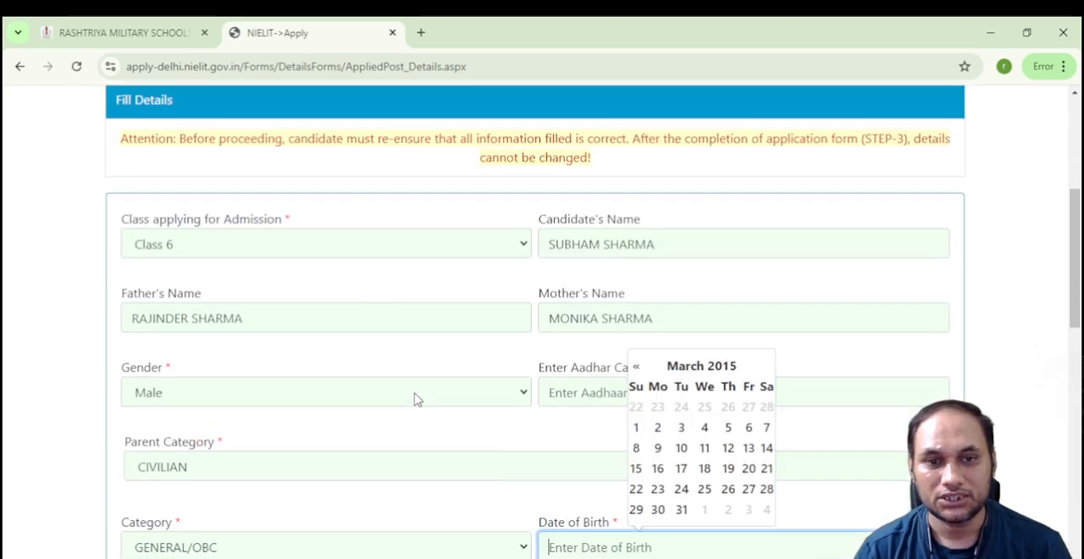
- Pick the candidate's date of birth from the calendar in the application details
scroll(418, 400, down, 4)
scroll(635, 250, up, 2)
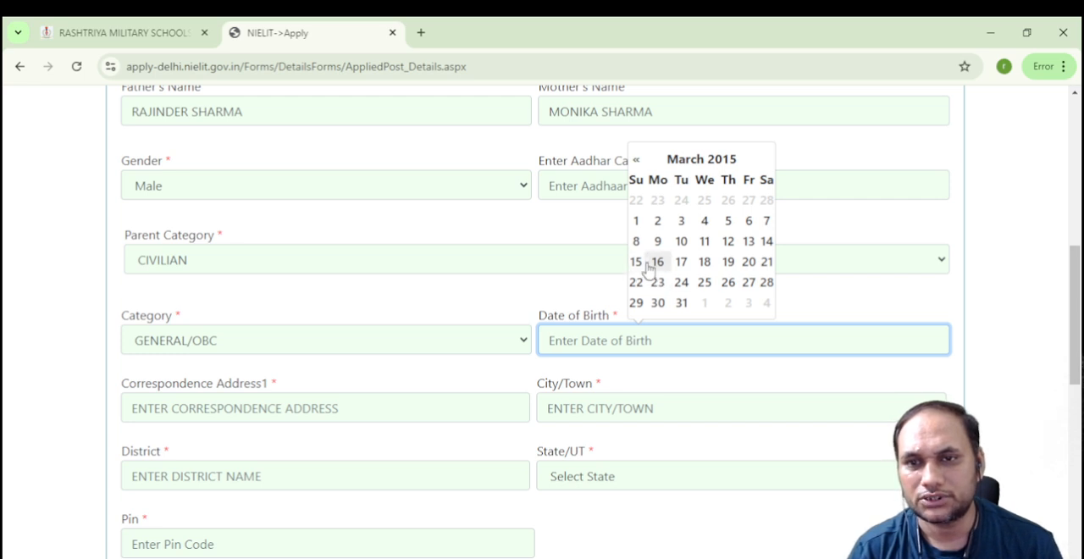
click(636, 261)
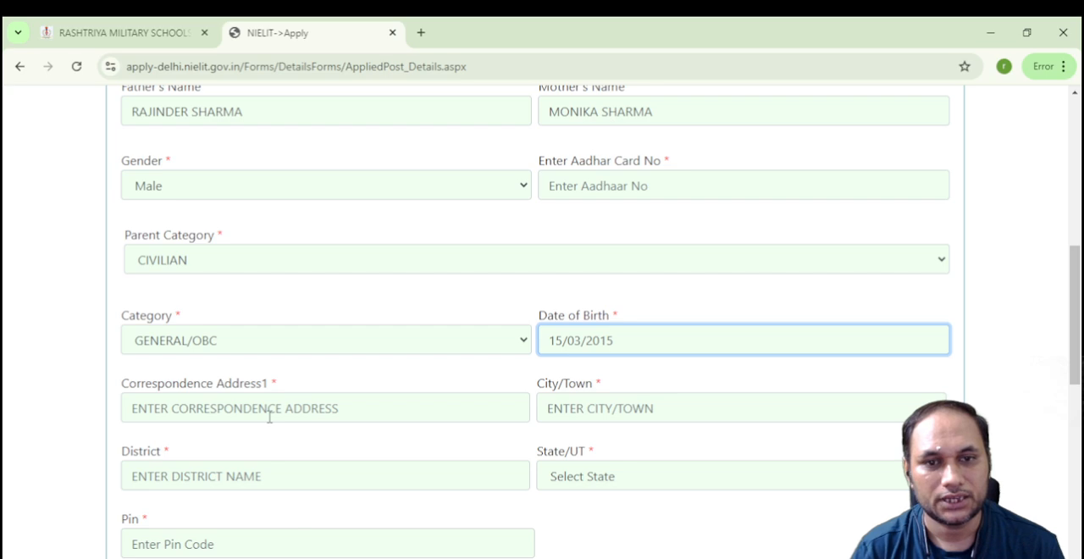
- Go past the empty address fields and set the 1st choice for city of examination to SHIMLA
scroll(272, 409, down, 2)
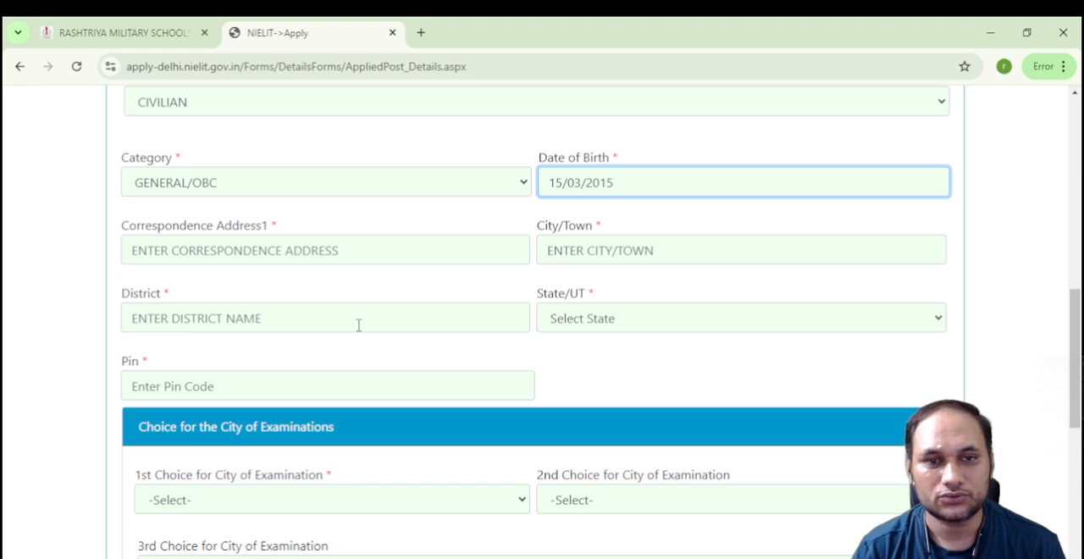
click(313, 388)
scroll(314, 392, down, 3)
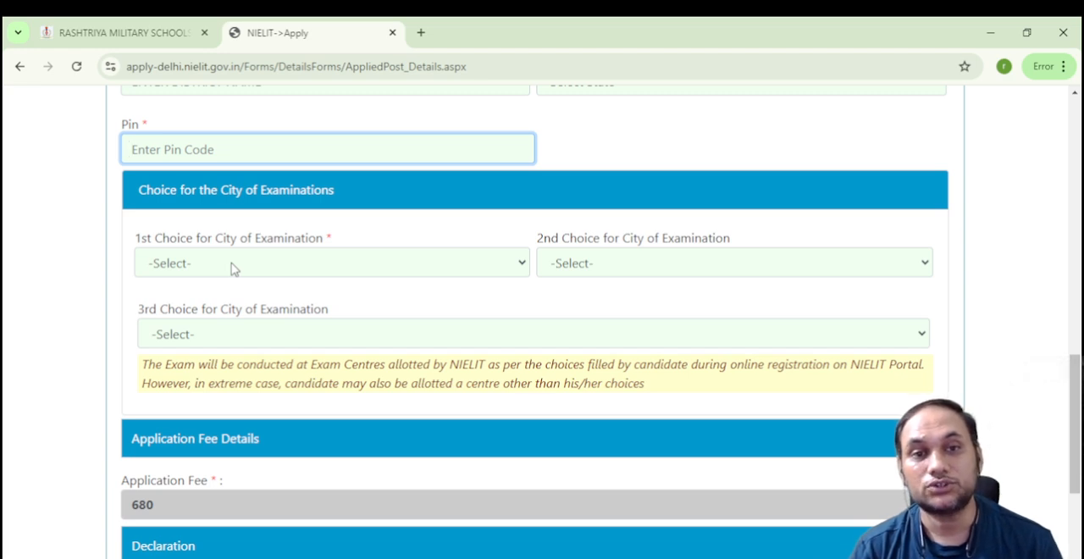
click(234, 268)
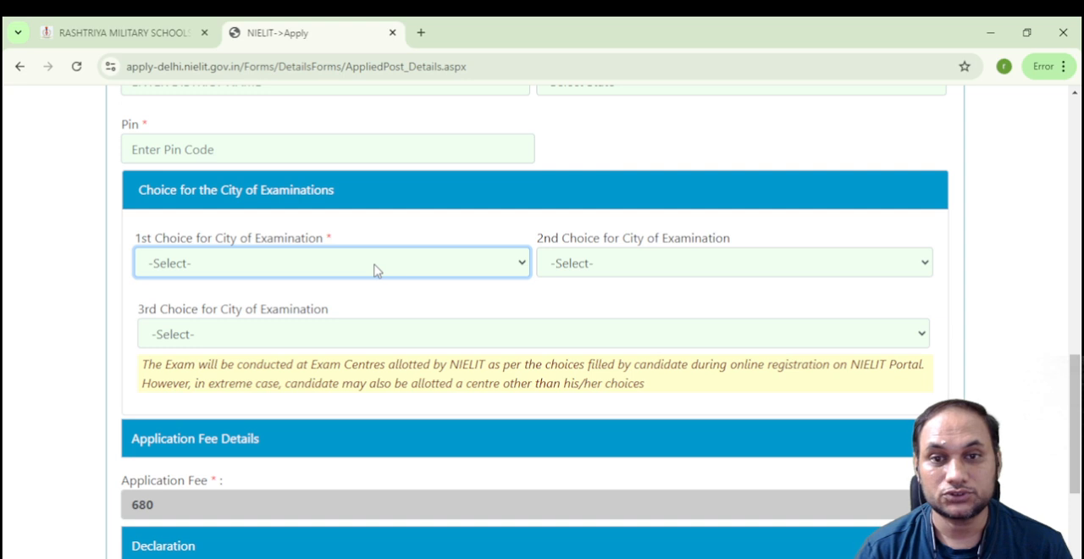
click(561, 263)
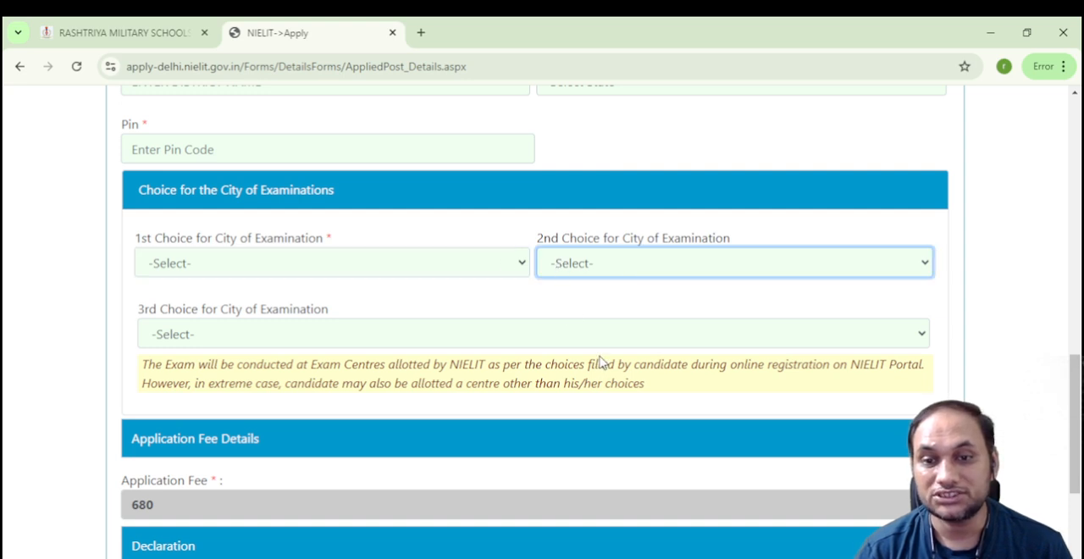
click(440, 262)
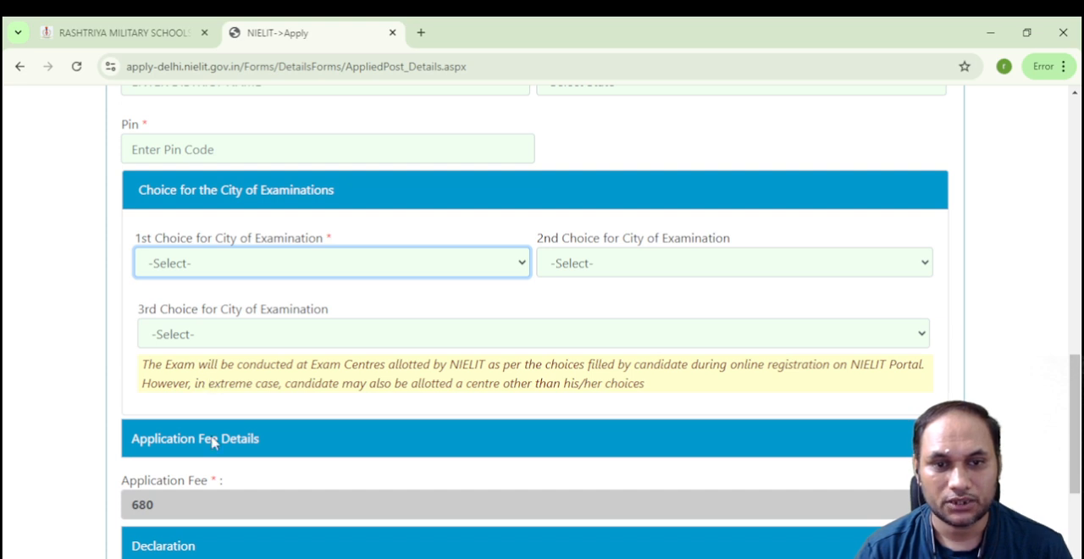
click(217, 479)
- Reset the 1st choice for city of examination to -Select- and open the 3rd choice list
click(604, 269)
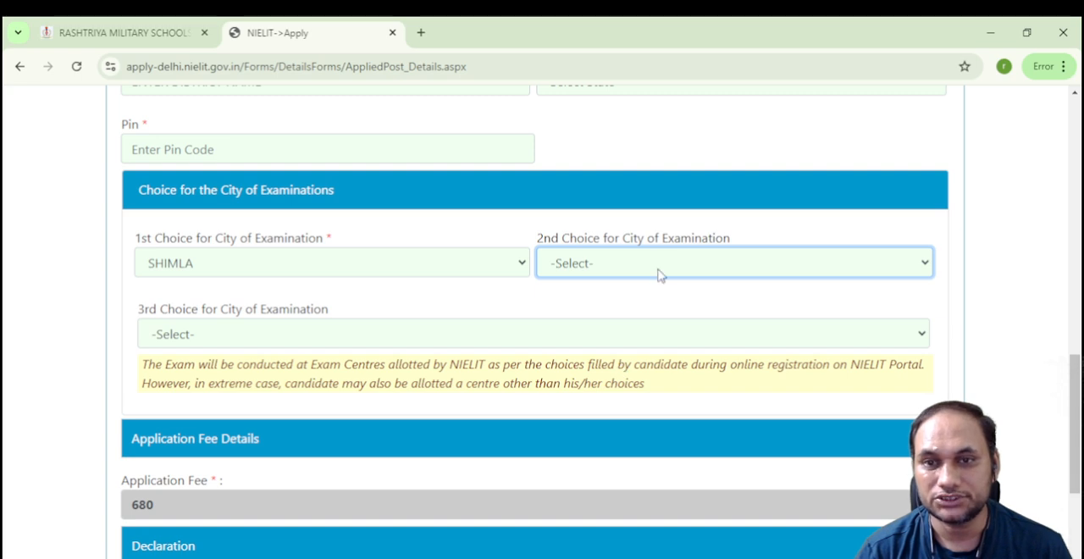
click(332, 273)
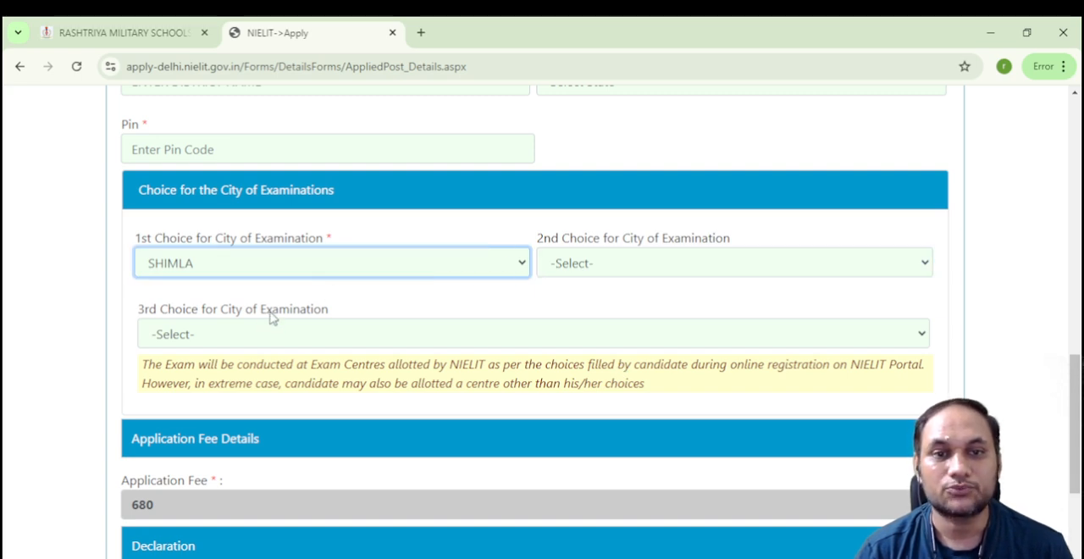
click(269, 290)
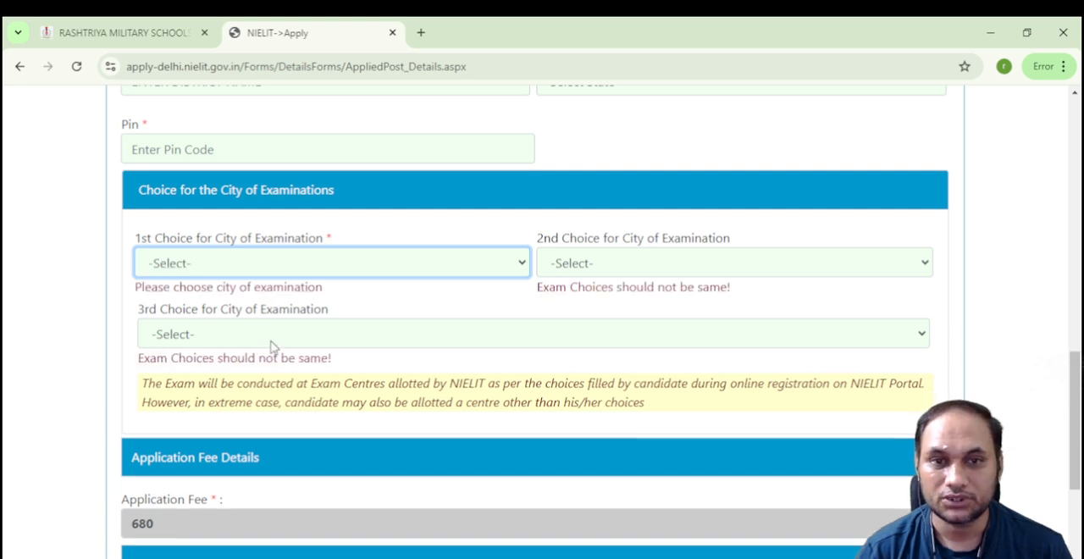
click(272, 344)
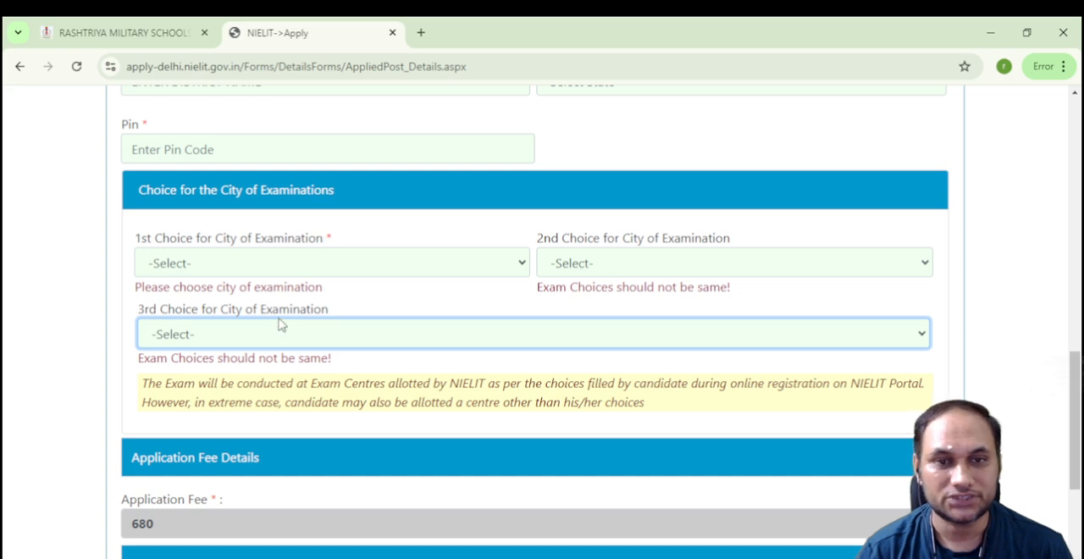
- Agree to the declaration, try to submit the incomplete STEP-1 form and review which required fields are flagged
scroll(280, 329, down, 2)
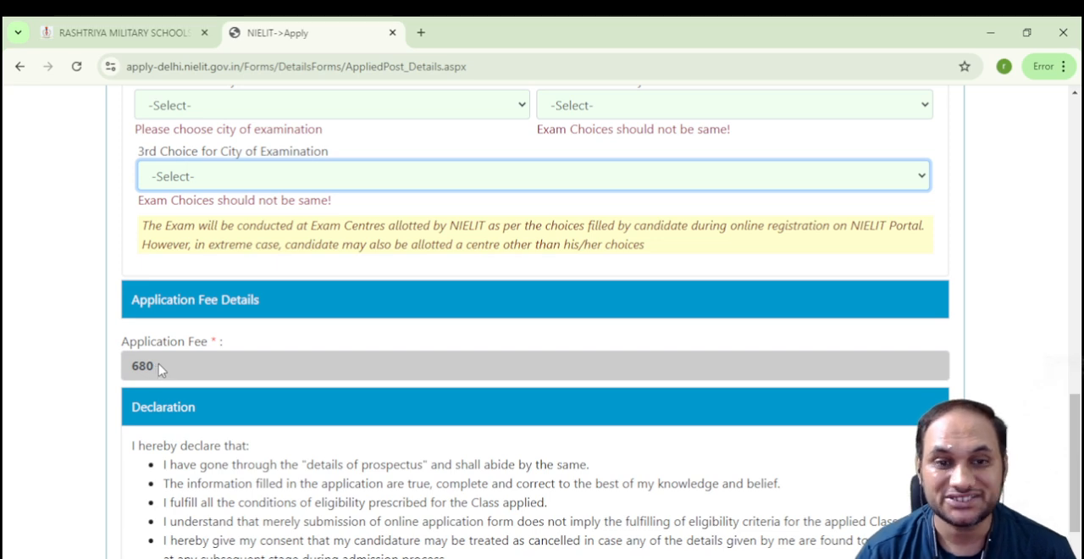
scroll(159, 369, down, 2)
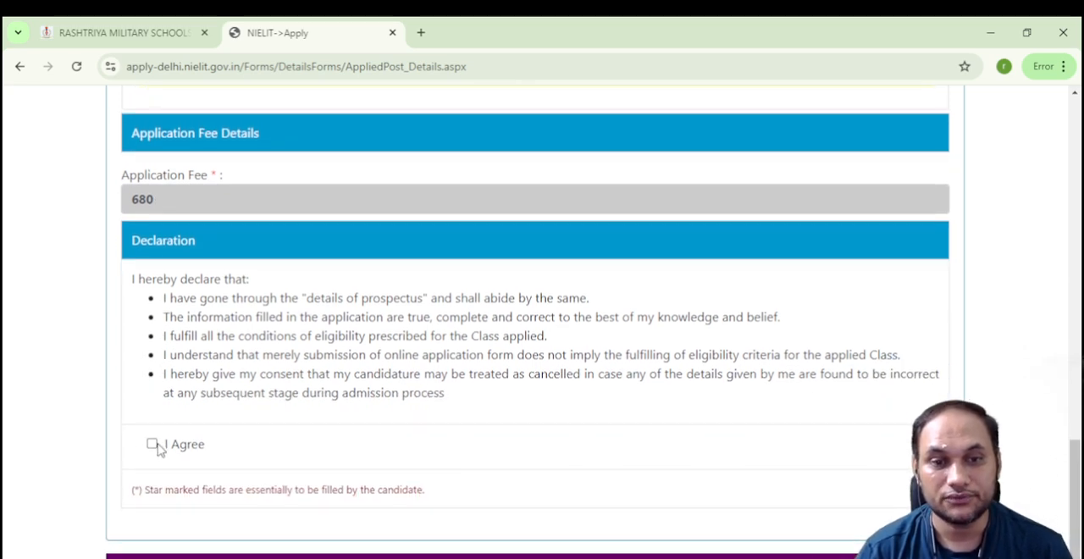
click(152, 445)
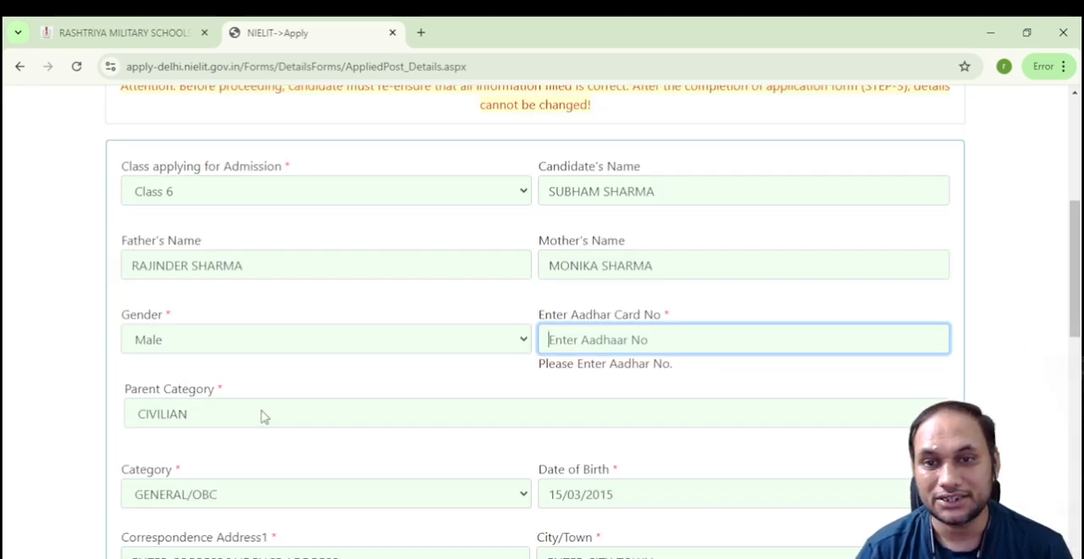
scroll(651, 387, down, 4)
scroll(651, 387, down, 3)
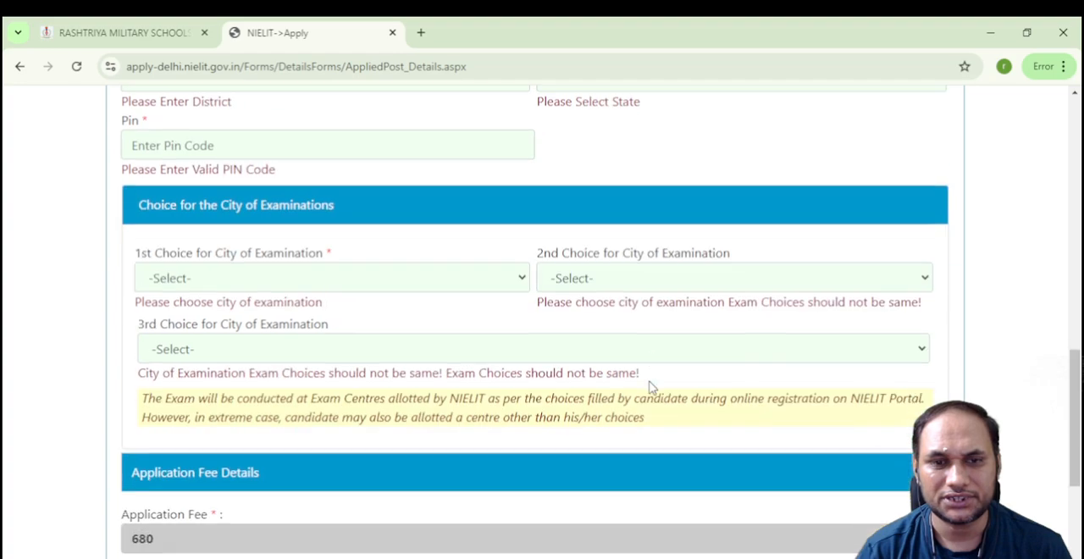
scroll(649, 387, up, 5)
scroll(649, 388, down, 6)
scroll(649, 387, up, 12)
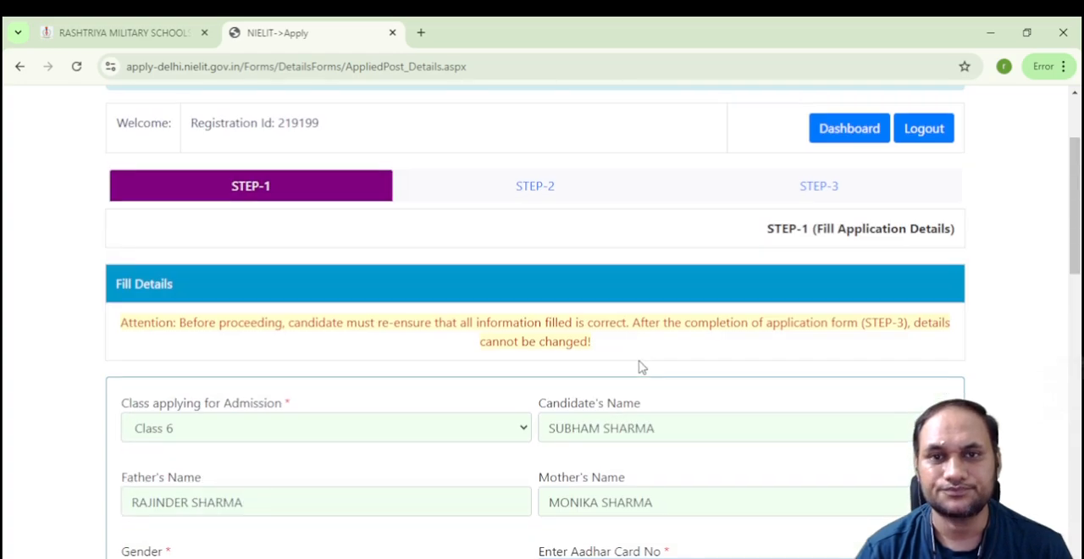
- Try to open STEP-2 of the application before STEP-1 is completed
click(493, 340)
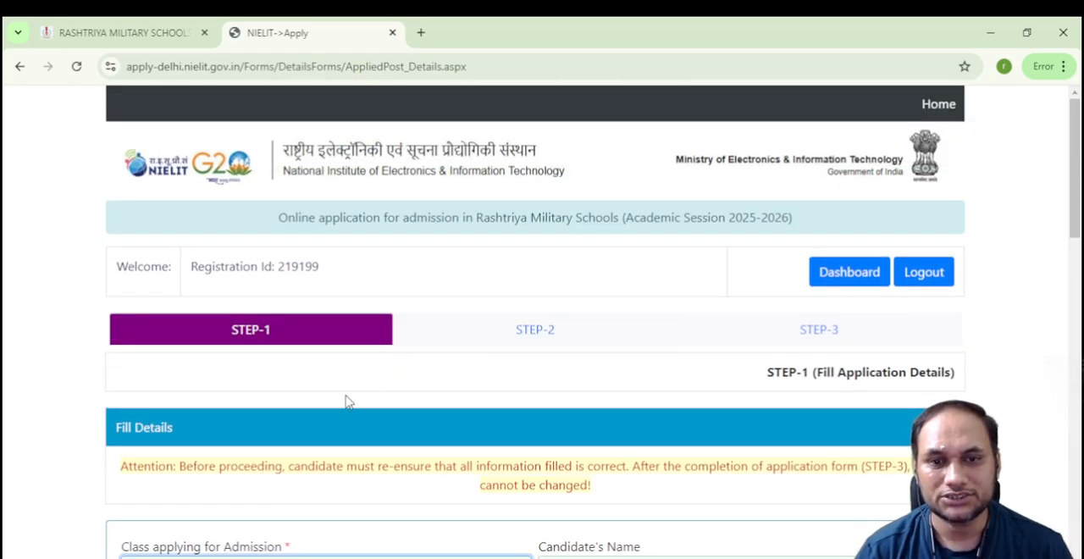
scroll(349, 402, down, 3)
scroll(355, 397, down, 4)
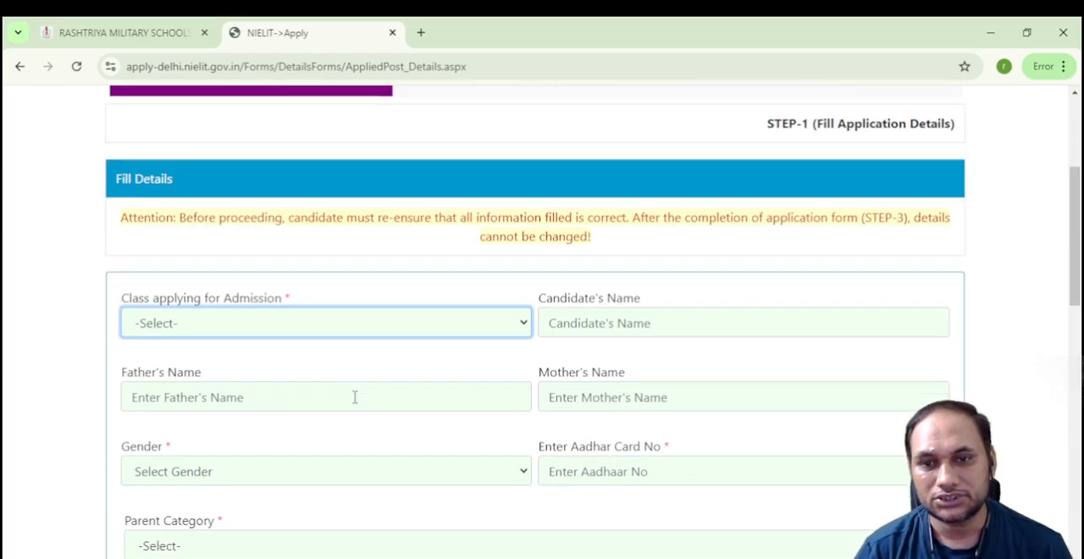
scroll(355, 397, up, 7)
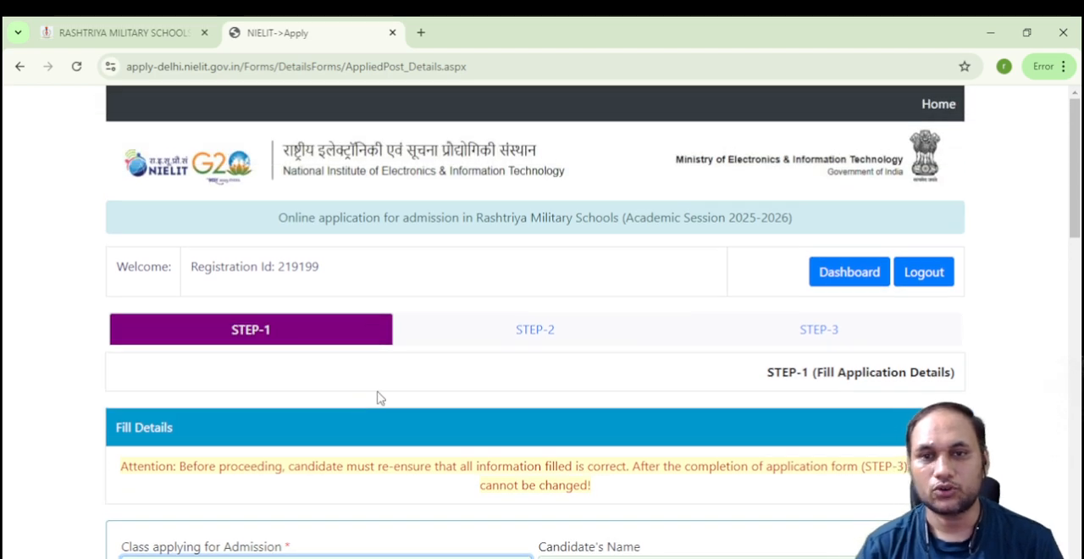
click(419, 344)
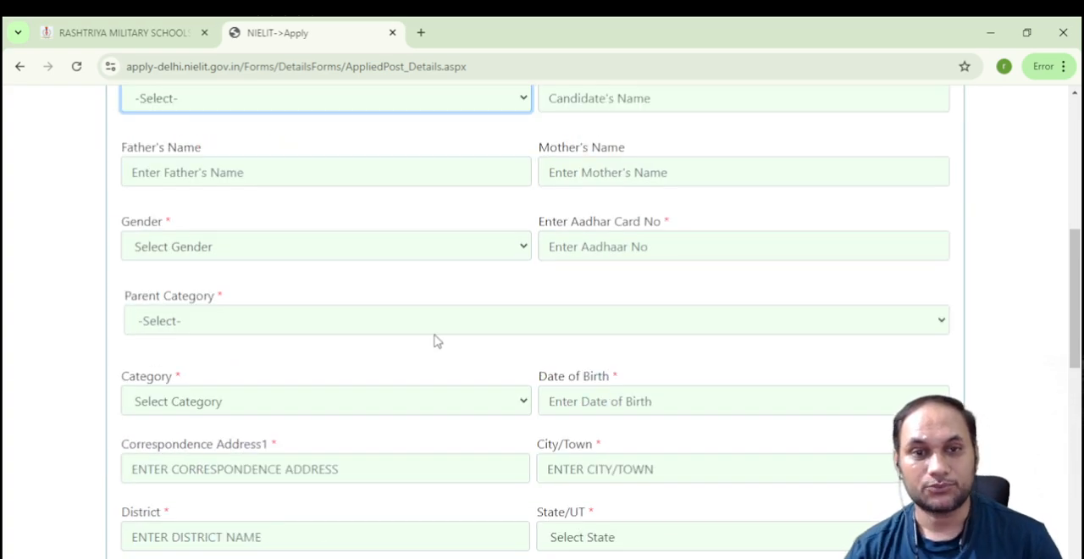
scroll(437, 289, up, 2)
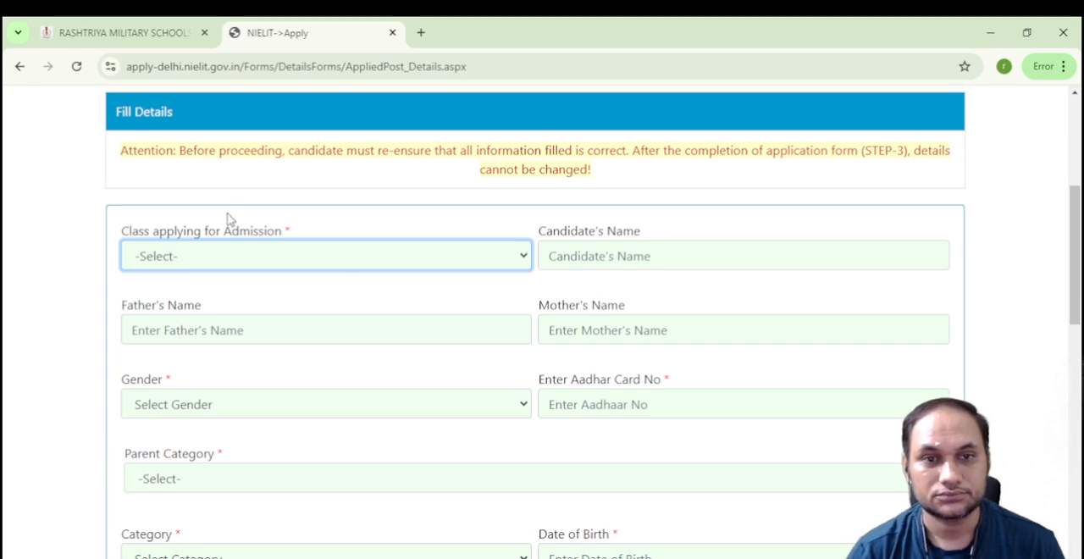
scroll(247, 138, up, 4)
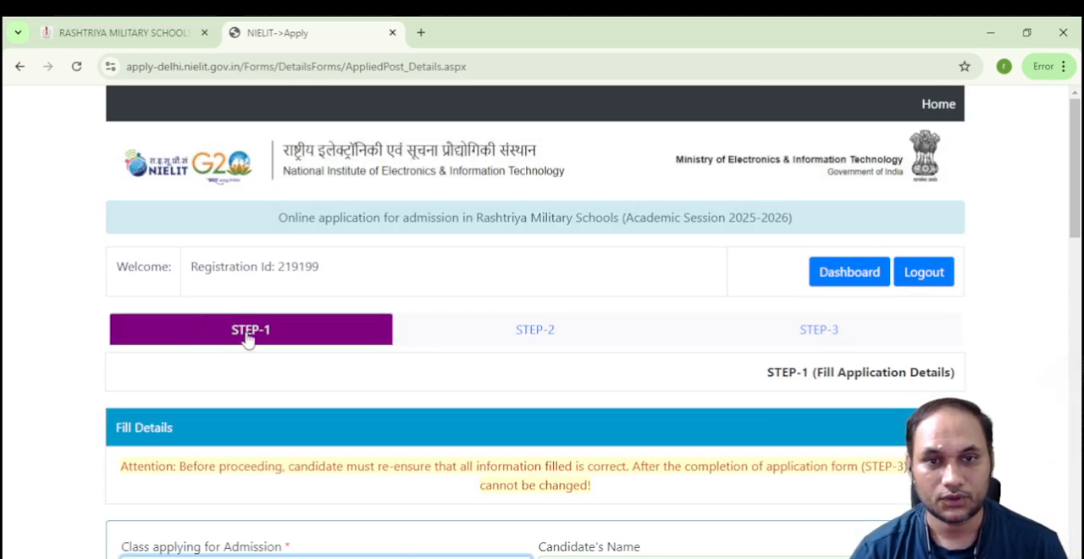
- Reopen STEP-1 and set the class applying for admission to Class 6 and the gender to Male
click(246, 337)
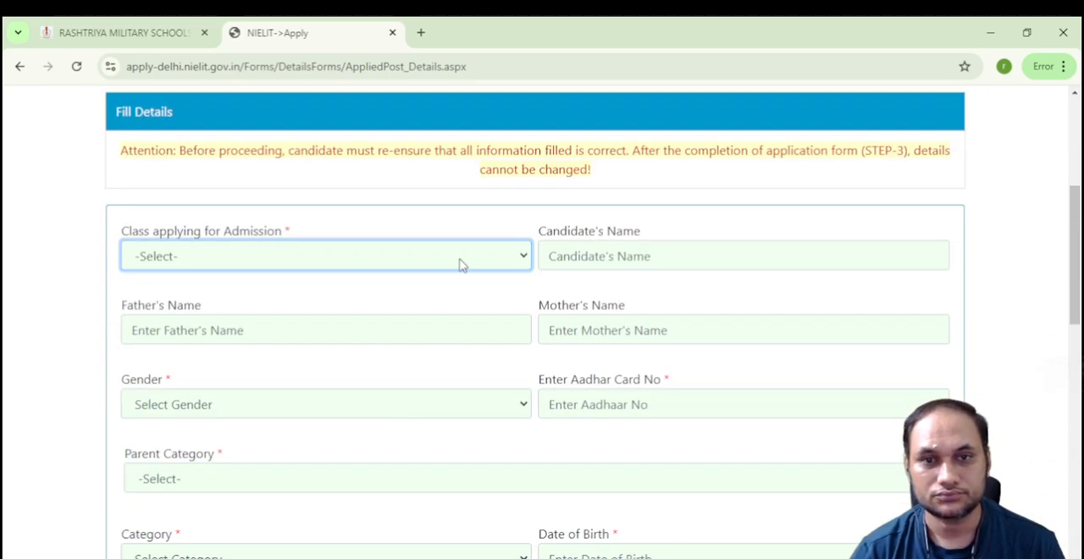
click(437, 314)
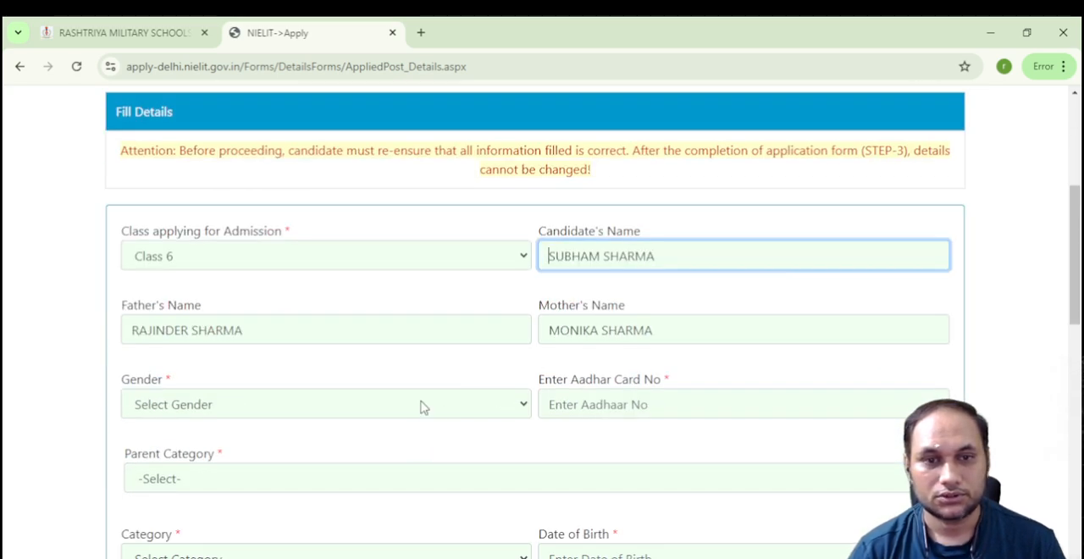
click(422, 402)
click(336, 457)
- Enter the candidate's Aadhaar card number and set the parent category to CIVILIAN
click(565, 410)
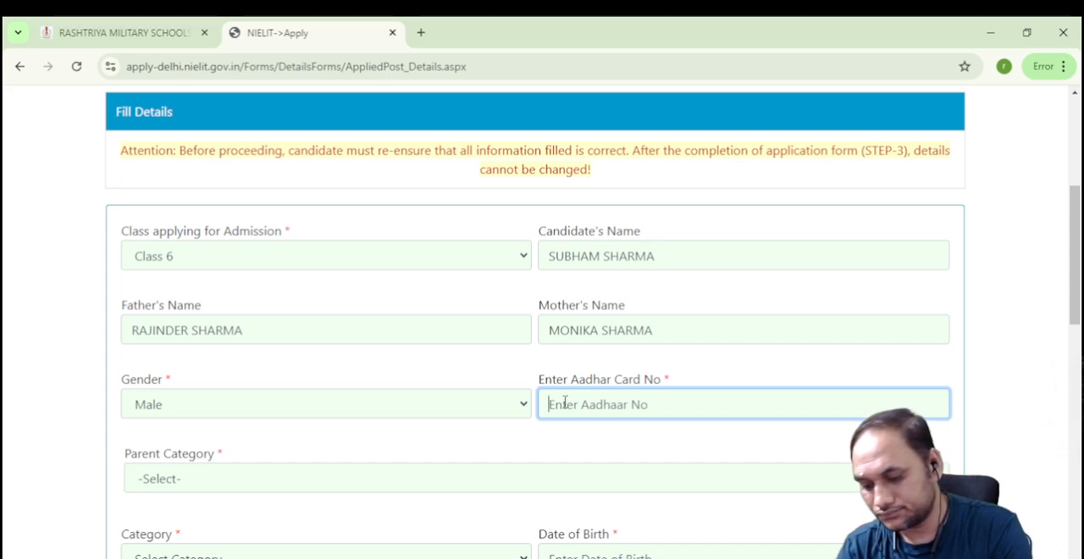
scroll(565, 403, down, 5)
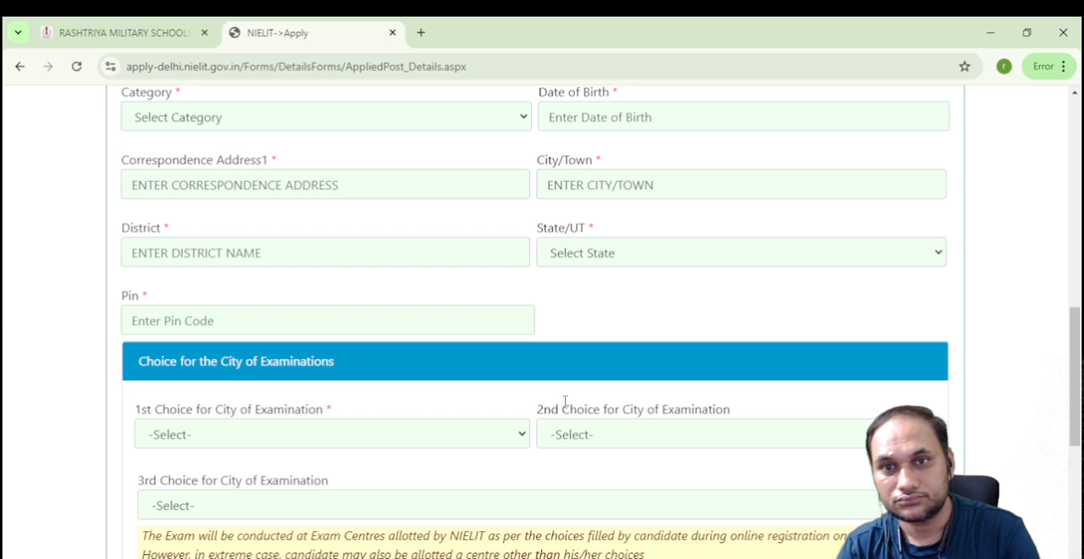
scroll(565, 403, up, 4)
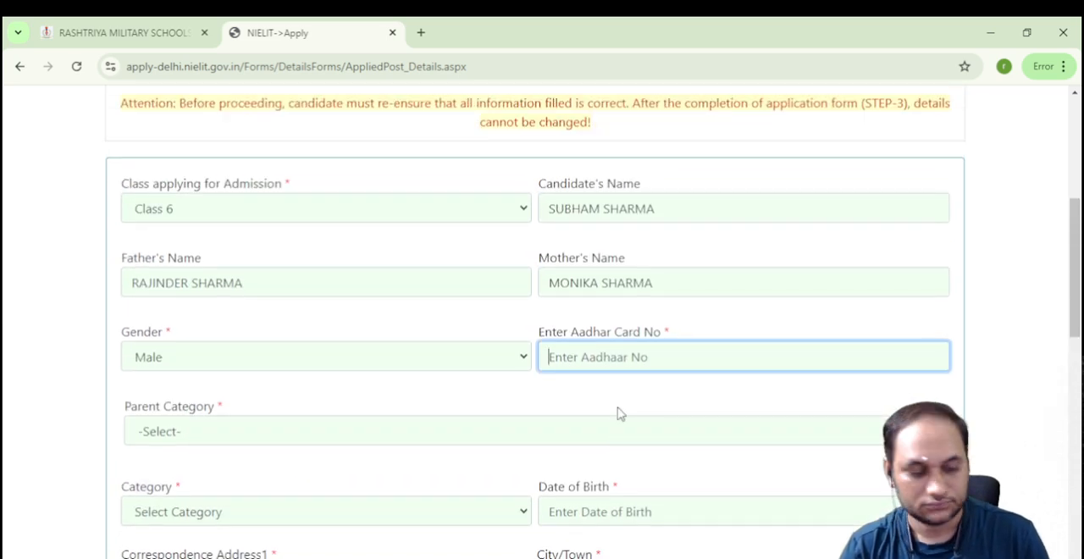
text(12345678)
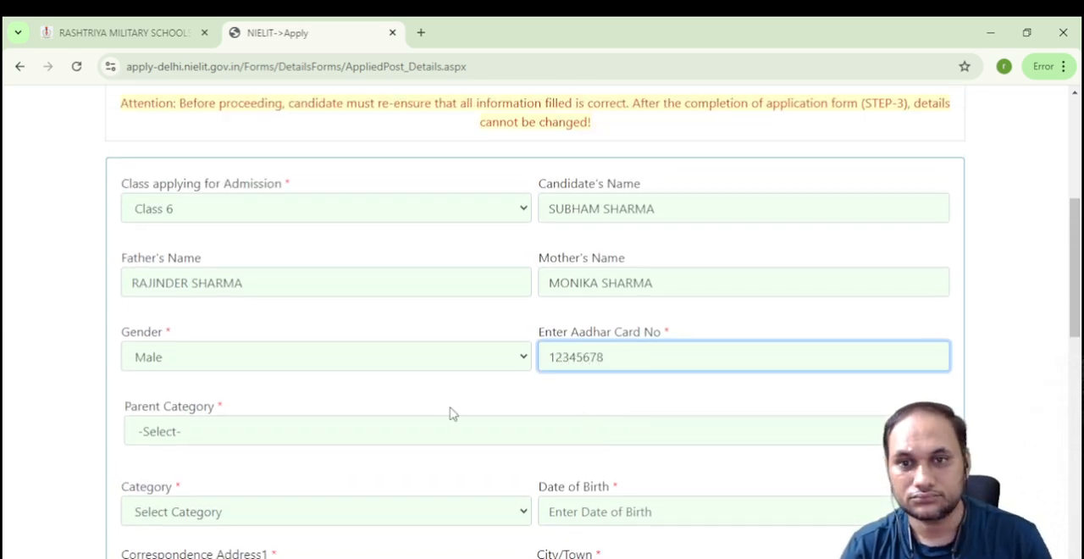
scroll(447, 412, down, 2)
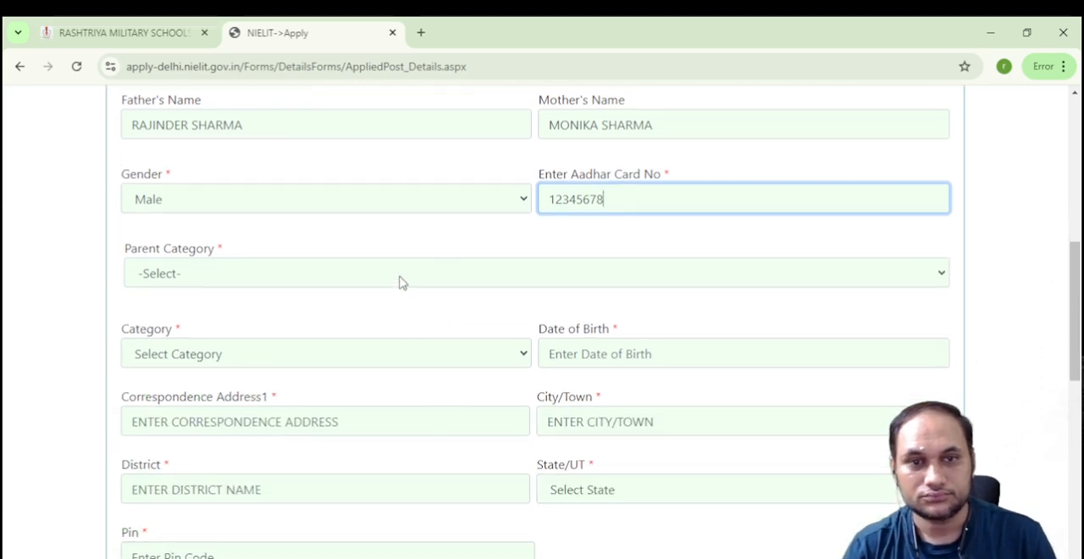
click(399, 277)
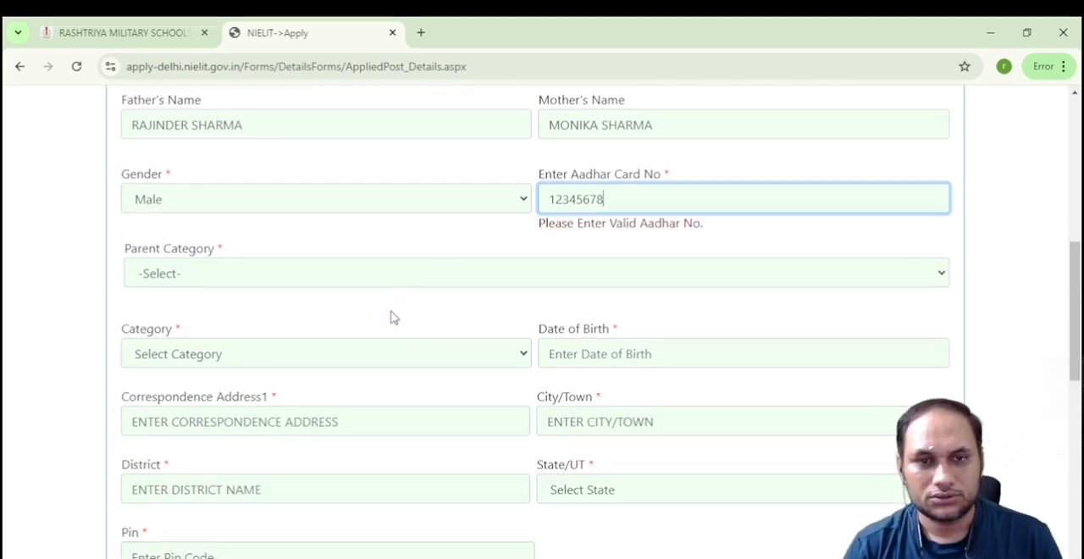
click(373, 374)
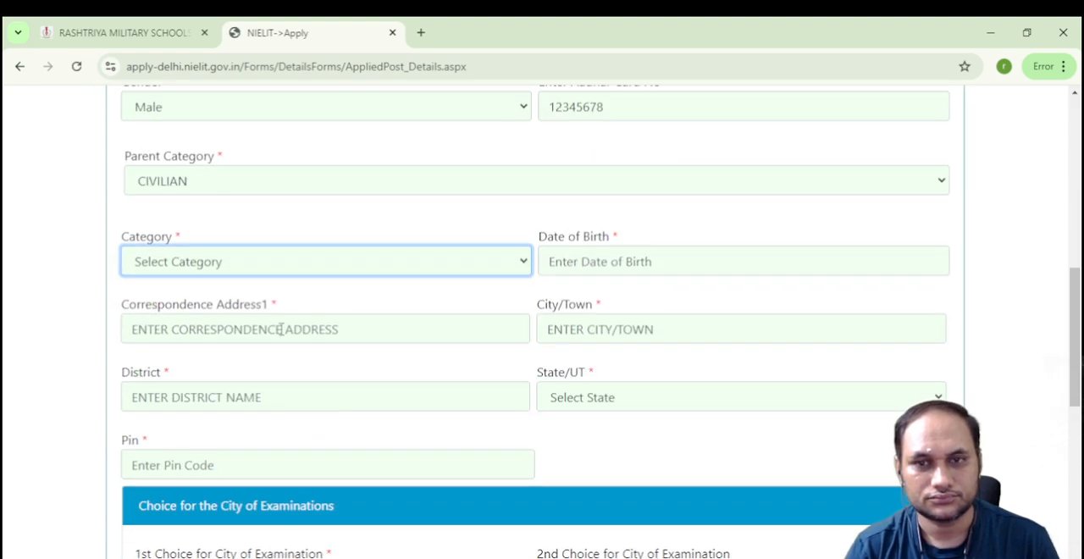
- Set the candidate's category to GENERAL/OBC and pick the date of birth from the calendar
click(315, 268)
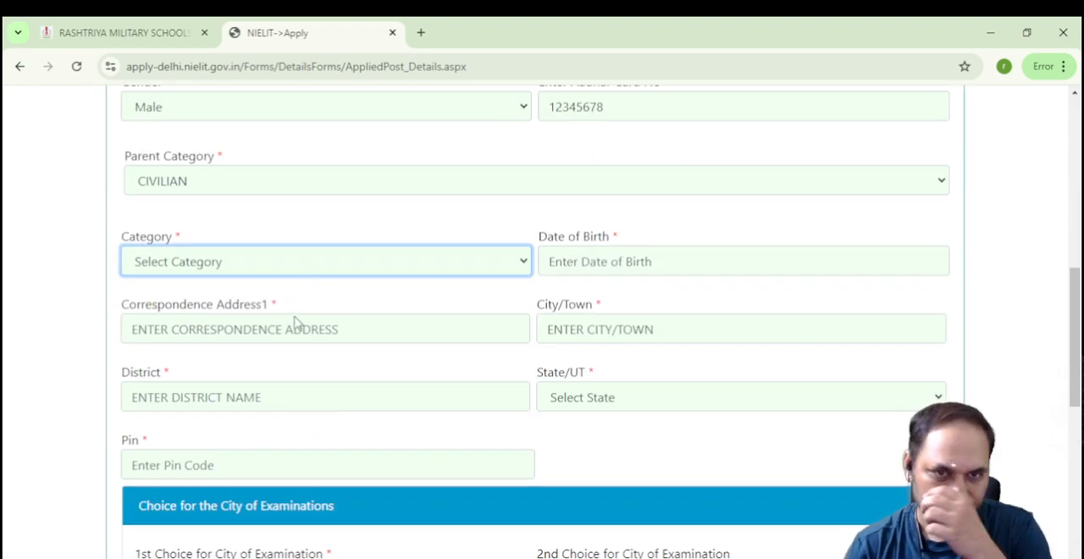
click(293, 322)
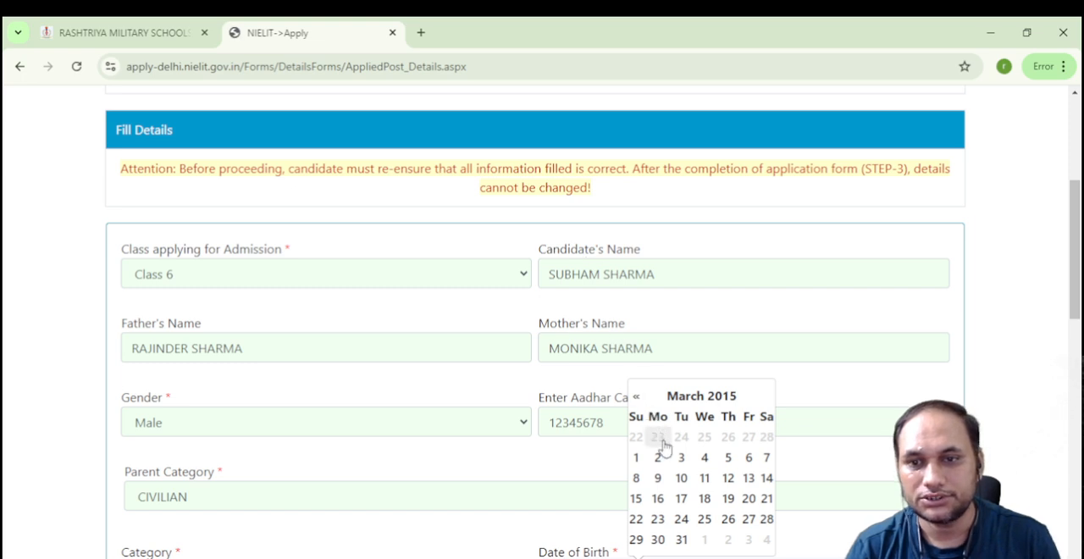
click(682, 500)
scroll(665, 412, down, 3)
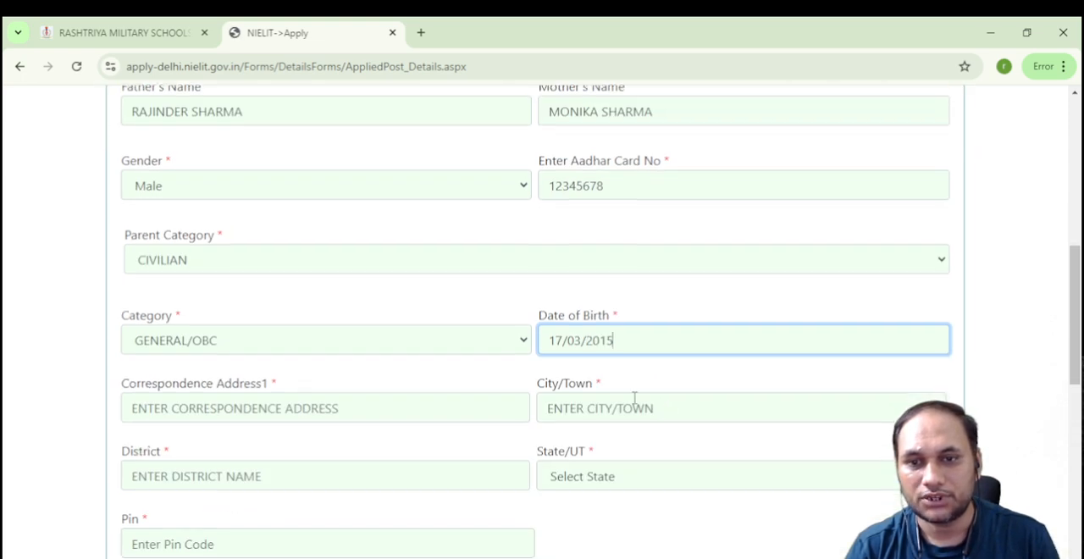
- Fill in the correspondence address, city/town and district with placeholder text
click(272, 410)
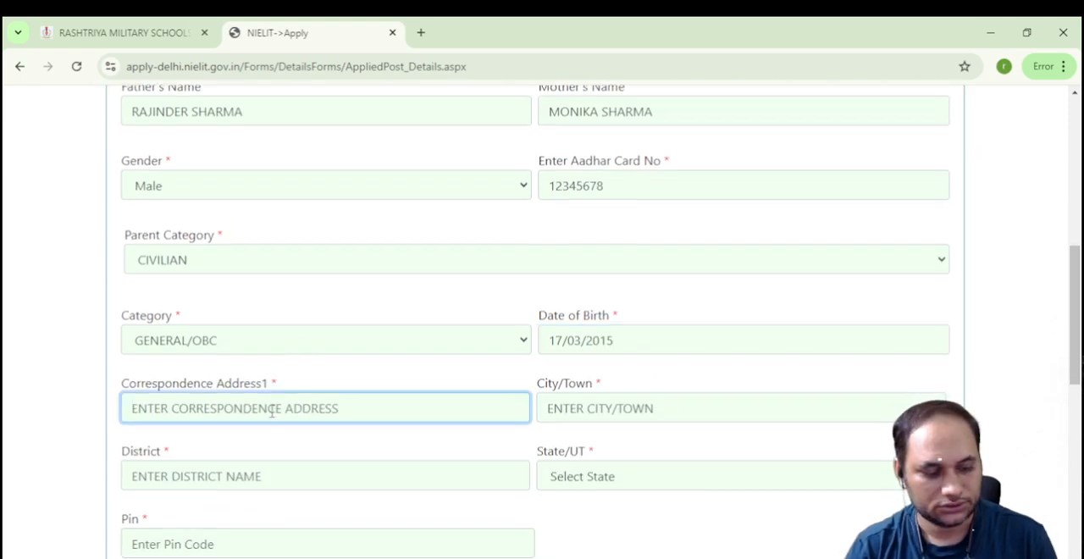
text(AAAAAAAAAAAAAAAAAAAAAAAA)
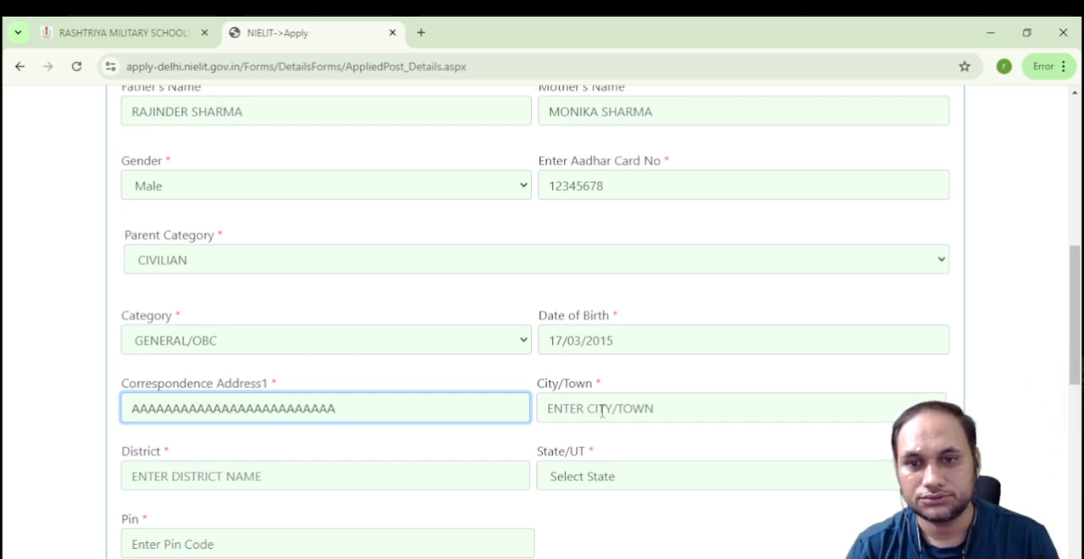
click(601, 408)
text(AAAAAAAAAAAAAA)
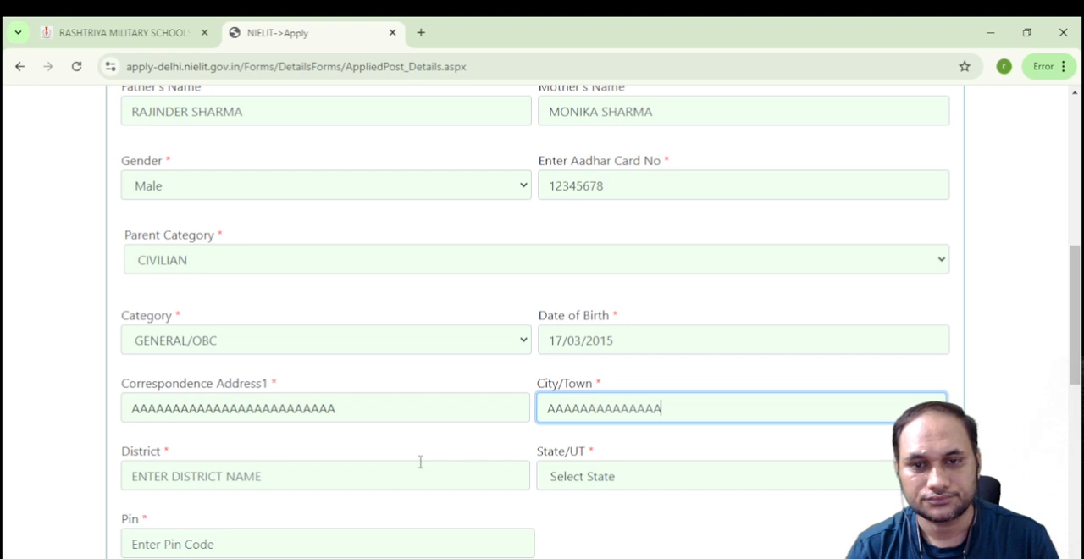
click(419, 465)
text(AAAAAAAAAAAA)
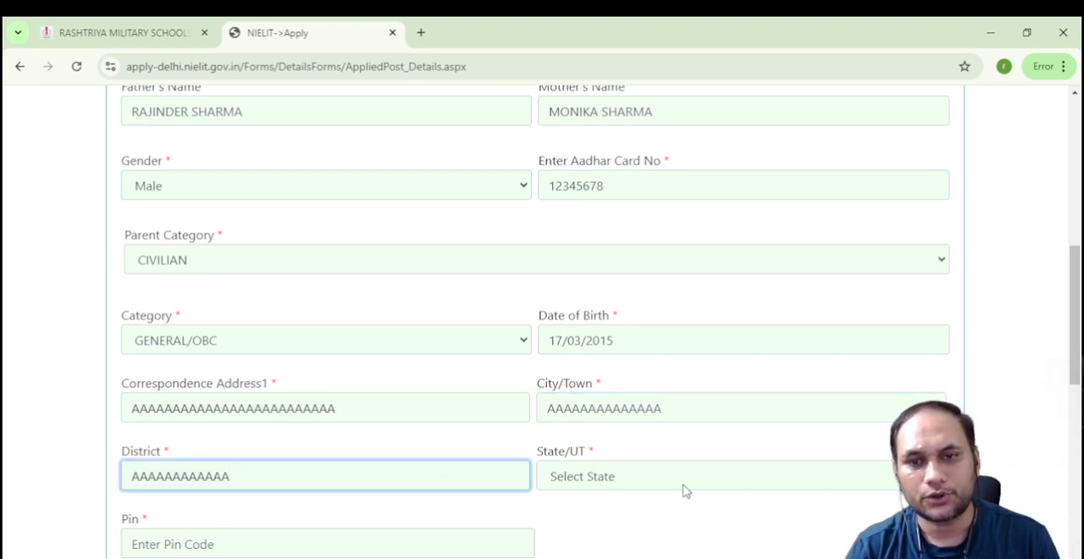
- Set the state to DELHI and enter the postal pin code of the correspondence address
click(667, 471)
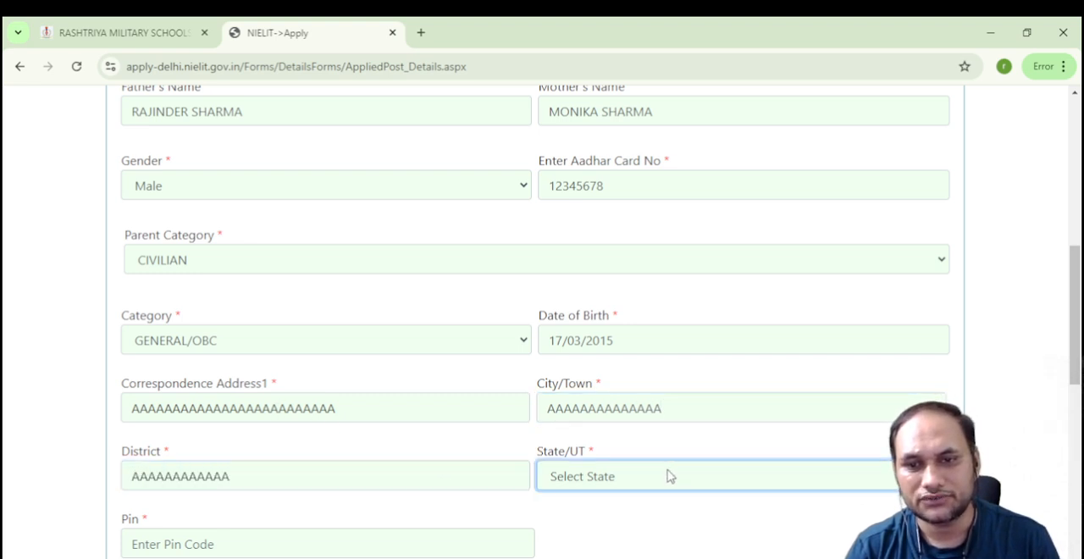
click(654, 235)
scroll(272, 393, down, 2)
click(273, 395)
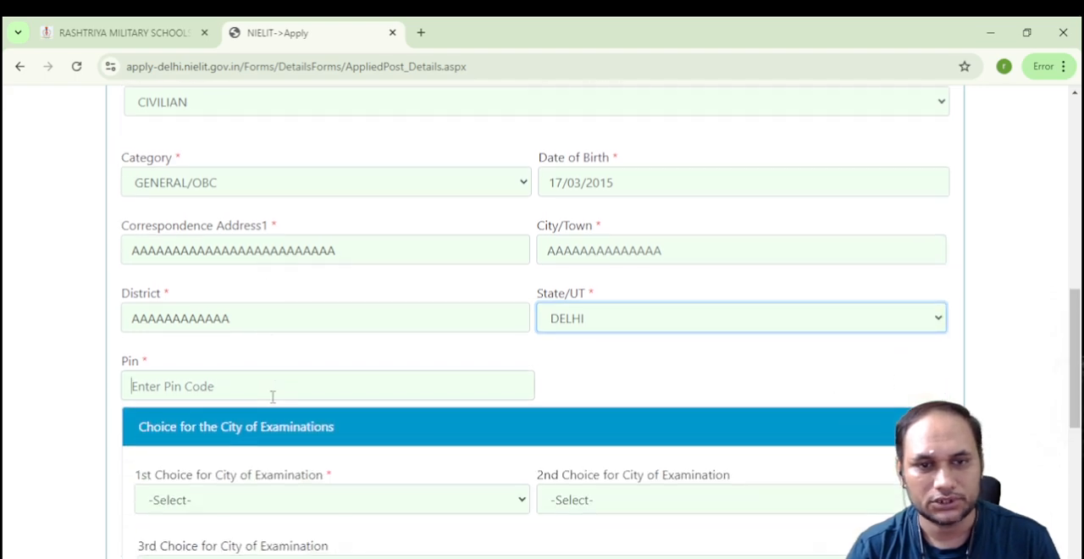
text(123455)
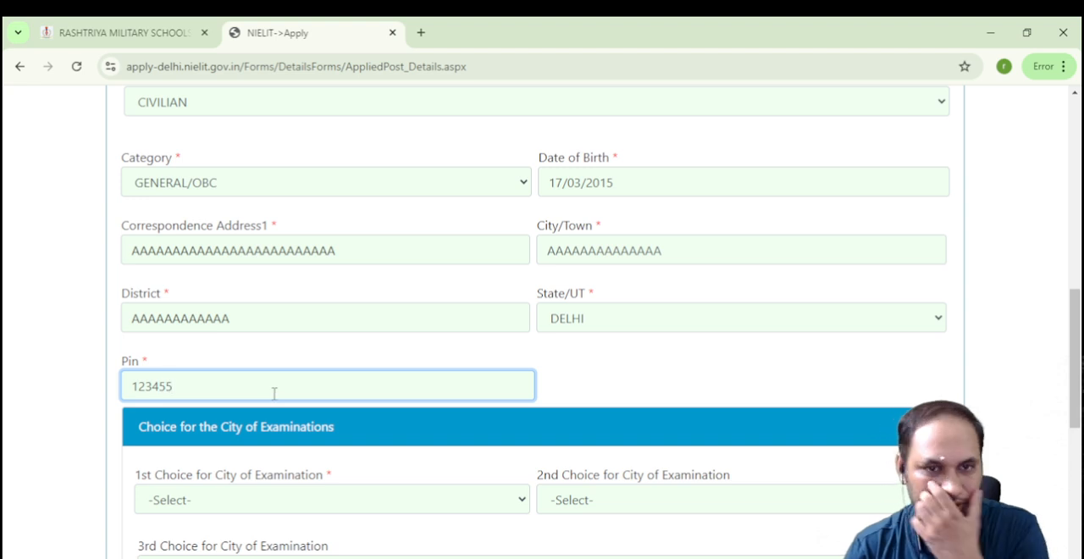
- Set the first, second and third choices for the city of examination to AJMER, AMBALA and BHOPAL
scroll(273, 393, down, 2)
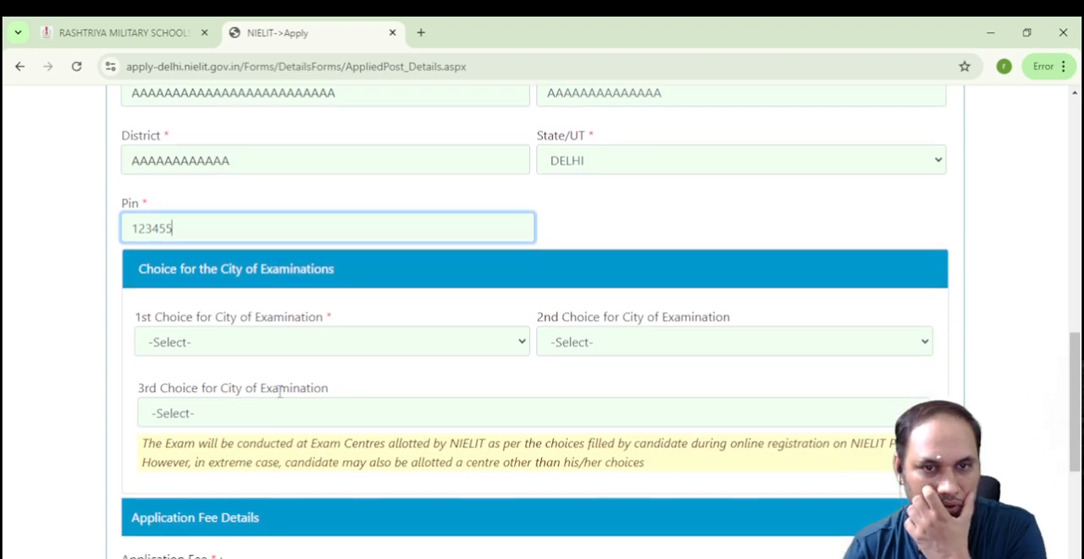
click(291, 334)
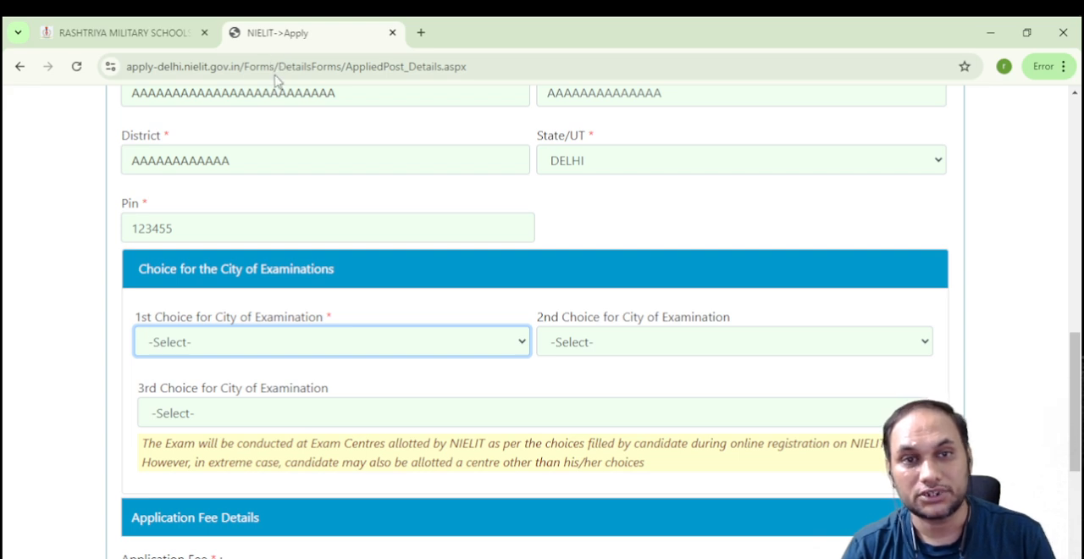
key(Down)
click(596, 351)
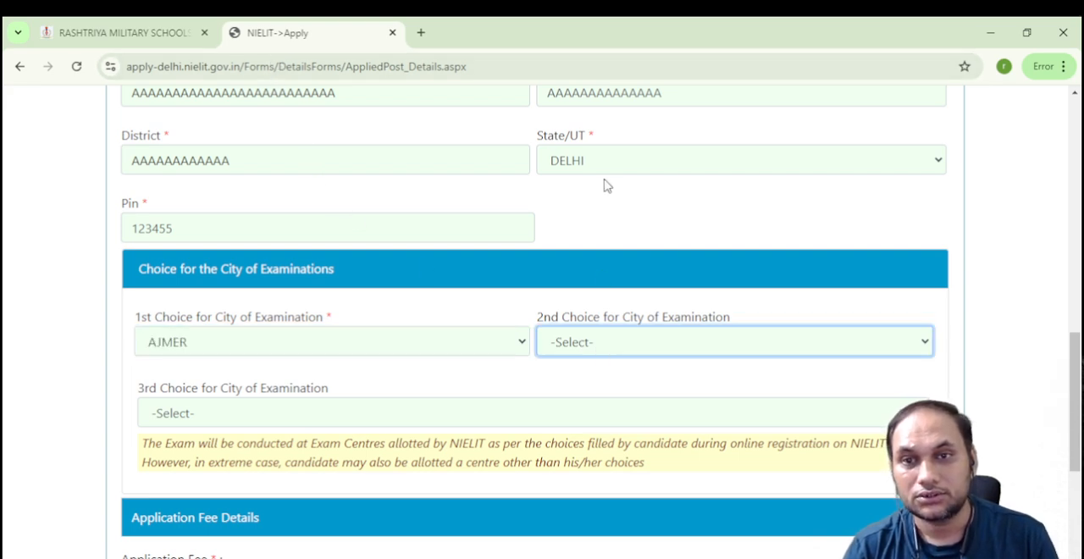
key(Down)
key(Tab)
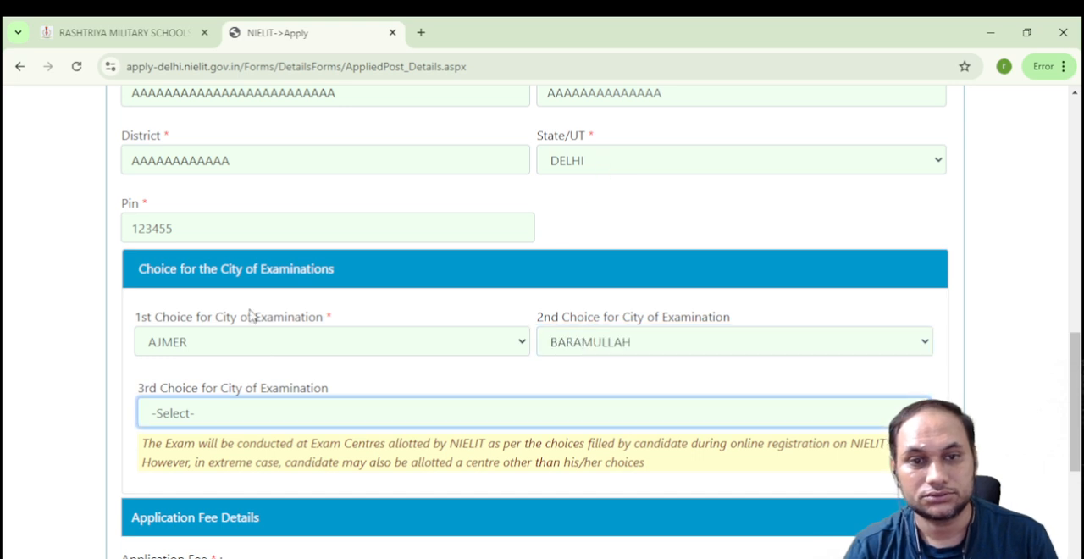
key(Down)
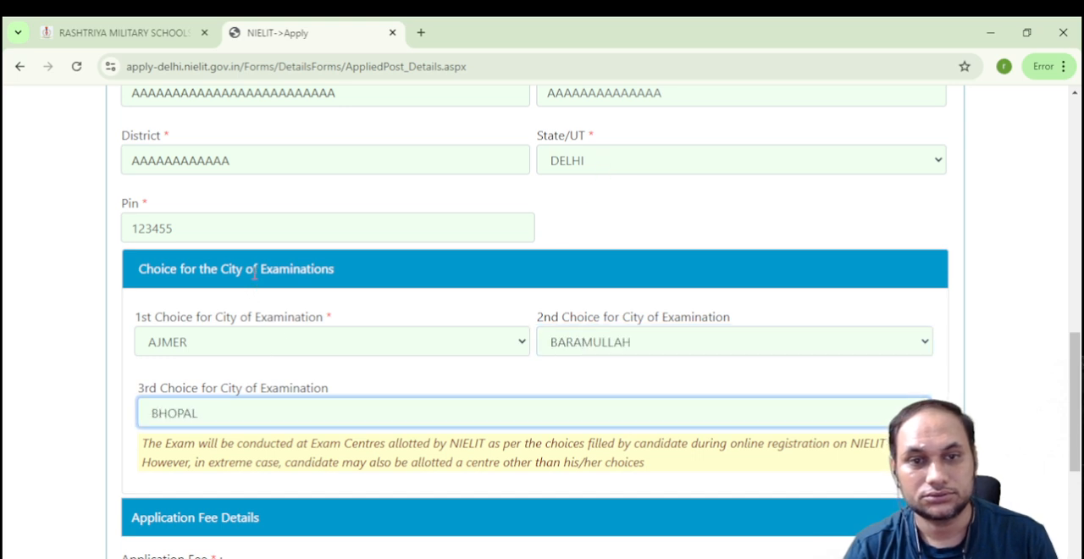
click(596, 356)
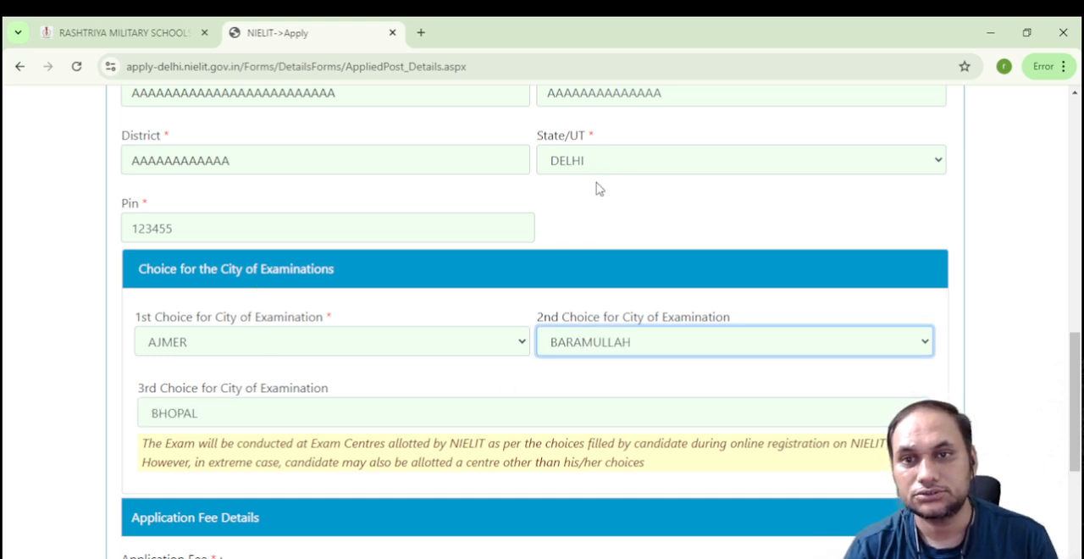
click(626, 100)
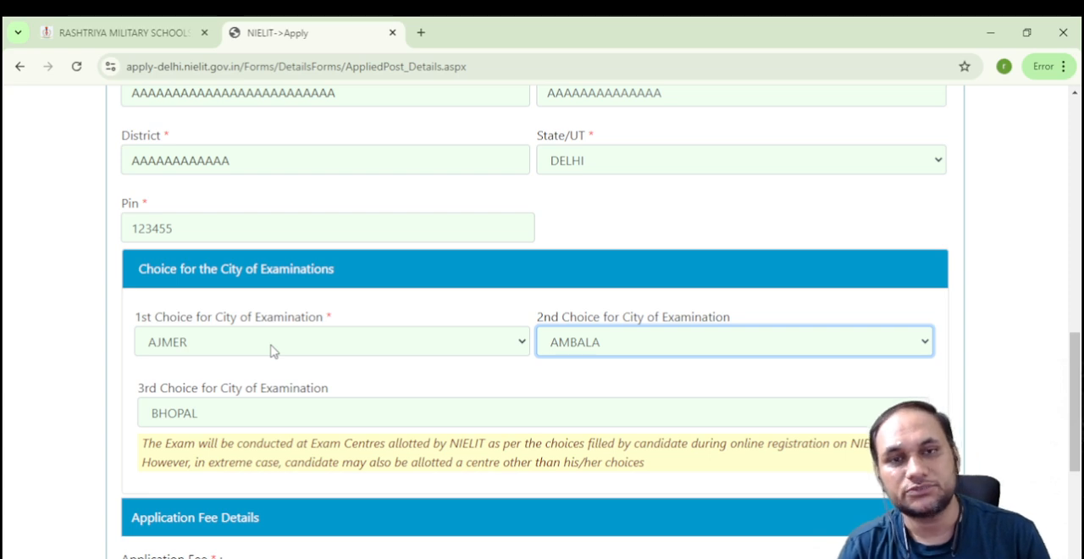
- Agree to the declaration at the end of STEP-1 and try to submit the filled form
scroll(271, 349, down, 1)
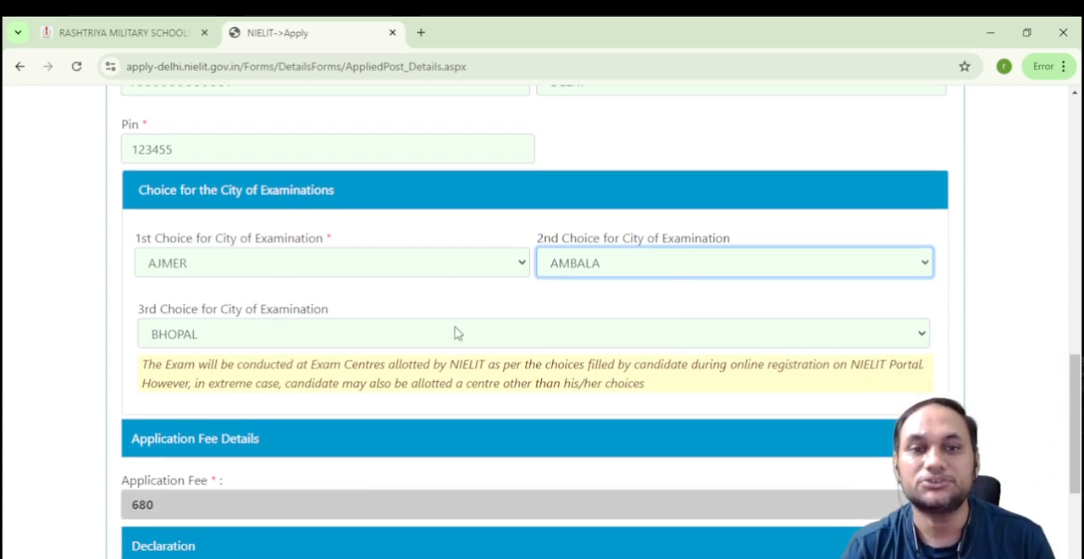
scroll(515, 280, down, 3)
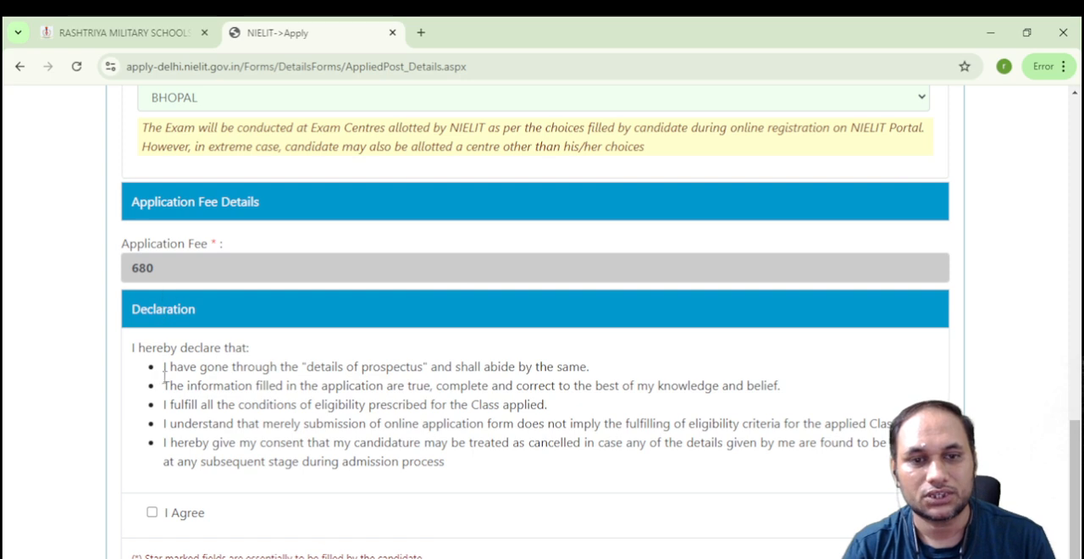
click(153, 515)
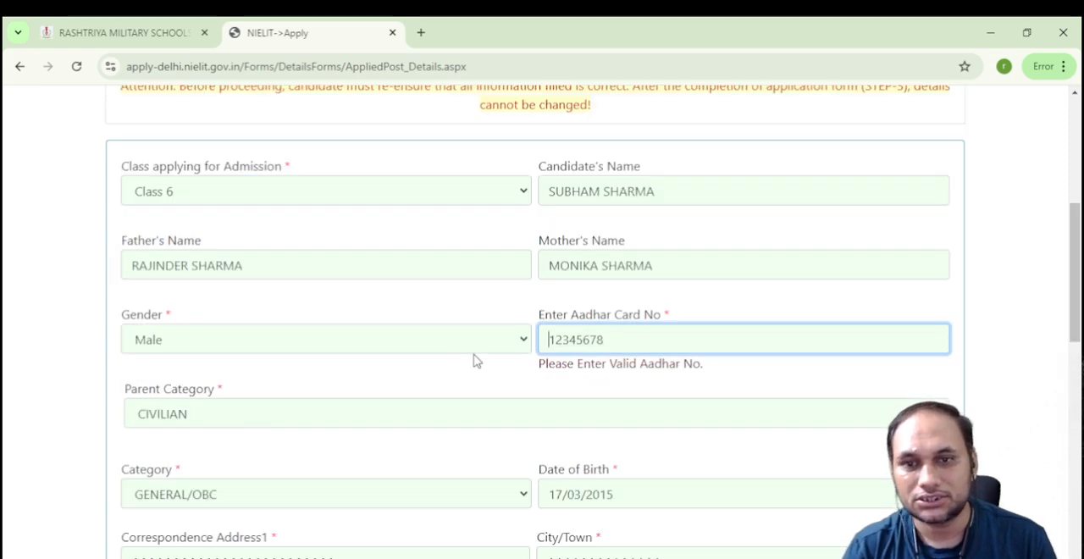
- Replace the candidate's Aadhaar card number with a different one and try to continue from the declaration
click(612, 340)
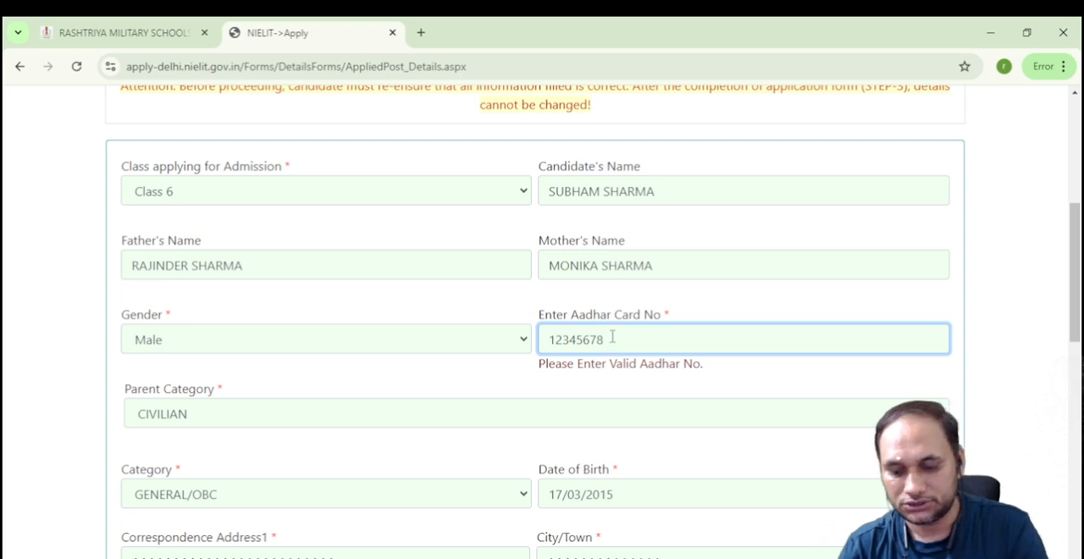
key(BackSpace)
key(BackSpace)
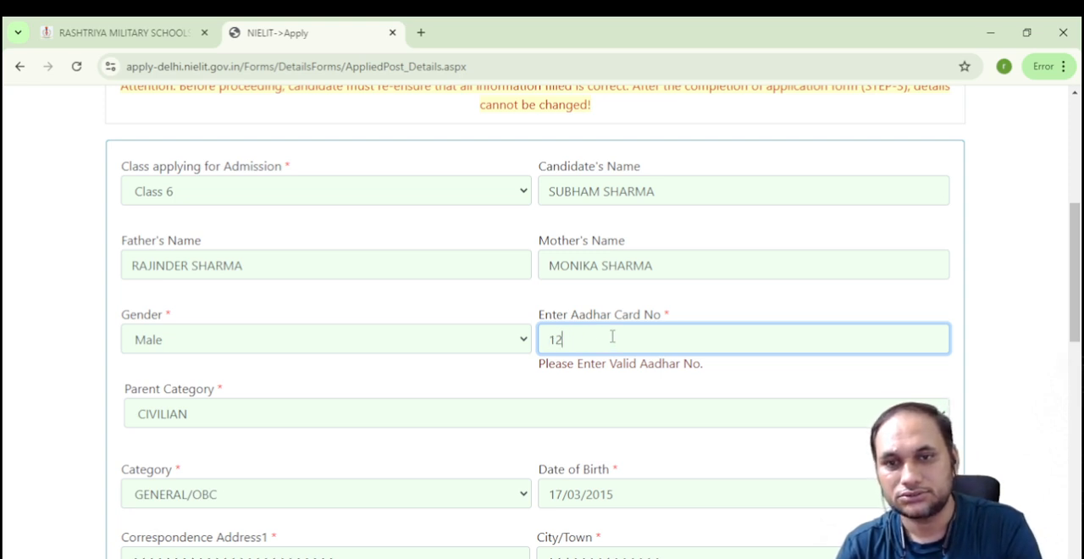
key(BackSpace)
key(BackSpace)
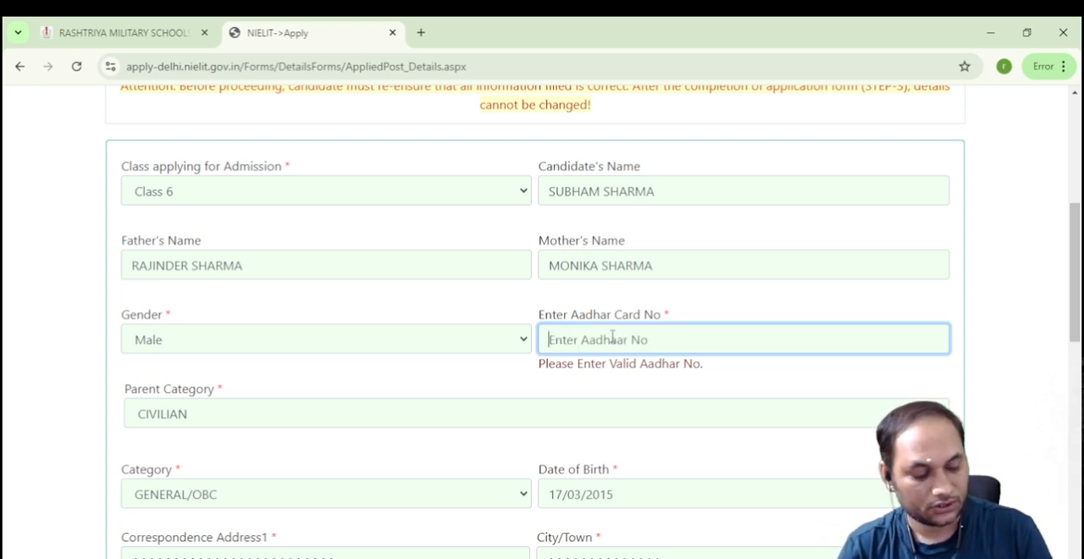
text(324)
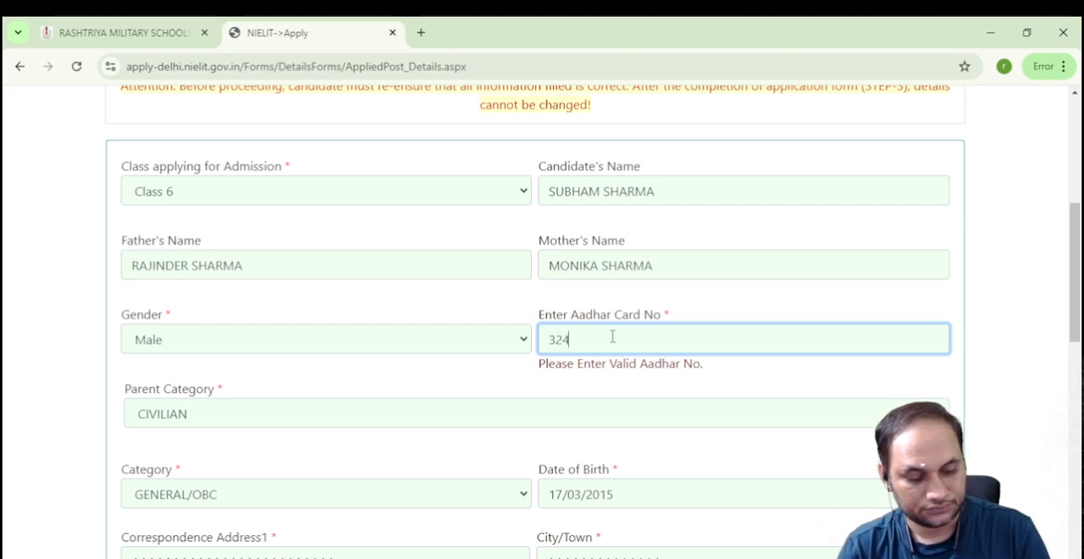
text(5678901)
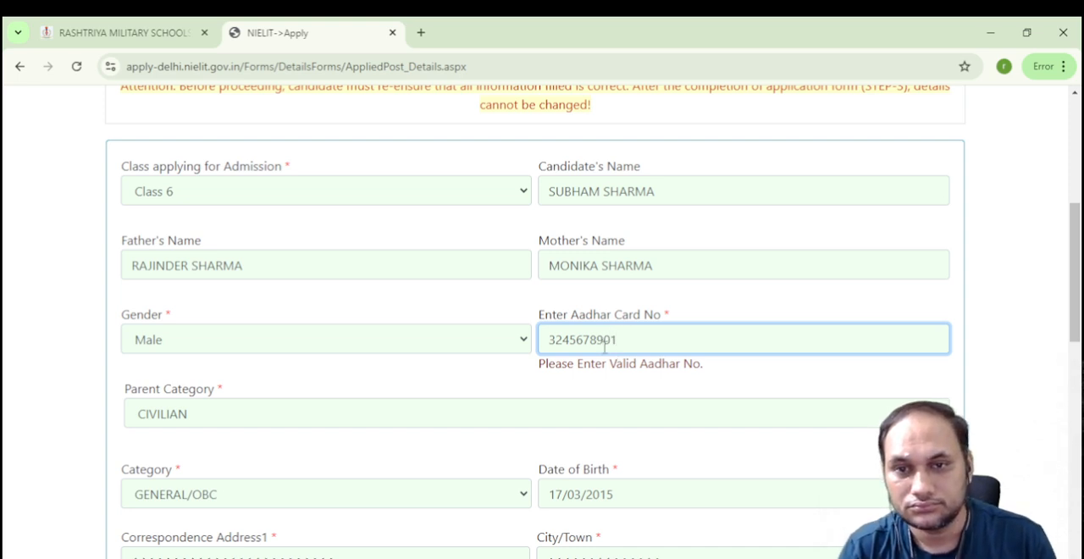
scroll(584, 348, down, 10)
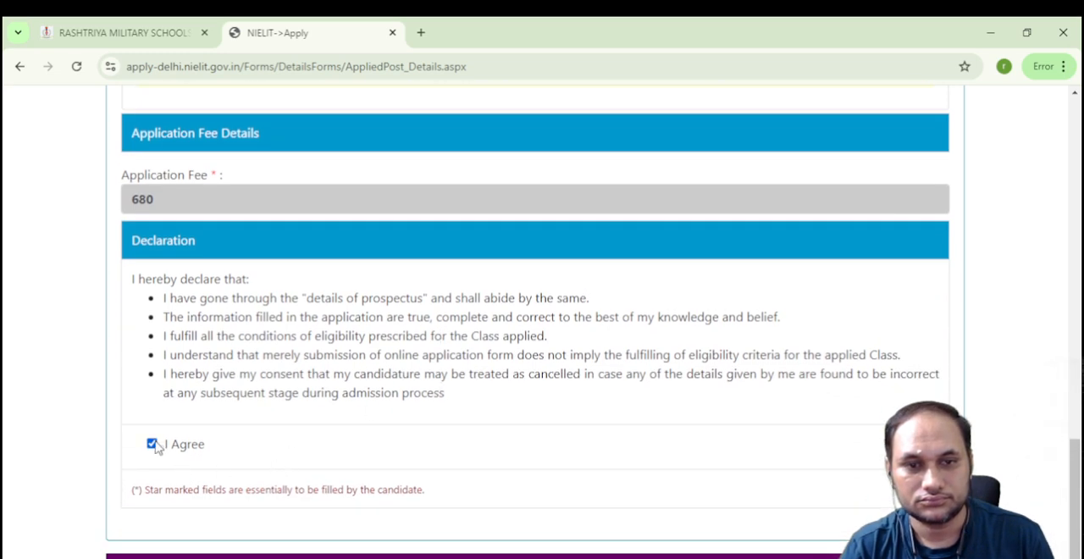
scroll(155, 446, up, 10)
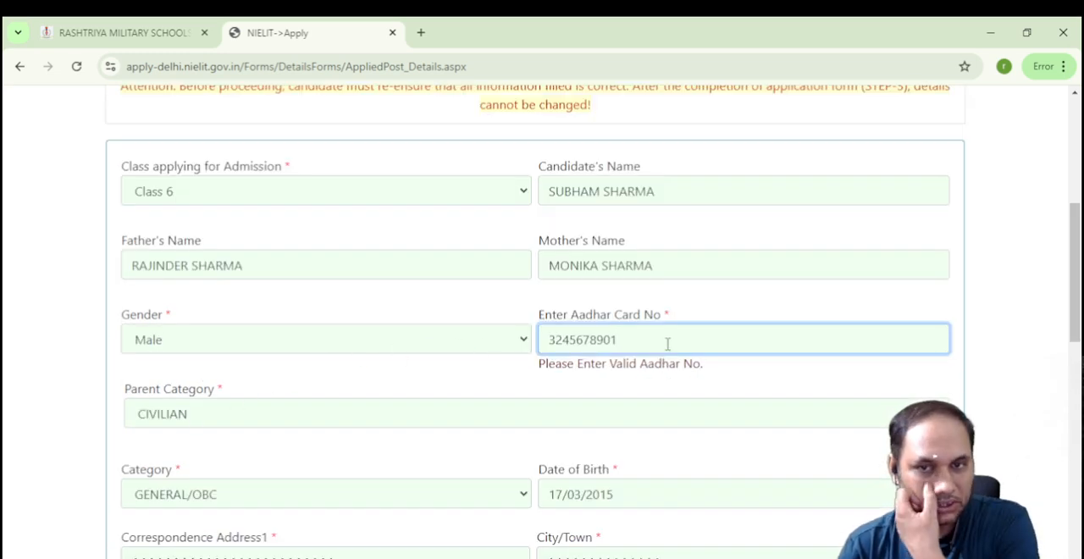
- Clear the Aadhaar card number, enter another one and check the form down to the declaration
key(BackSpace)
key(BackSpace)
key(BackSpace)
key(BackSpace)
key(BackSpace)
key(BackSpace)
key(BackSpace)
key(BackSpace)
key(BackSpace)
key(BackSpace)
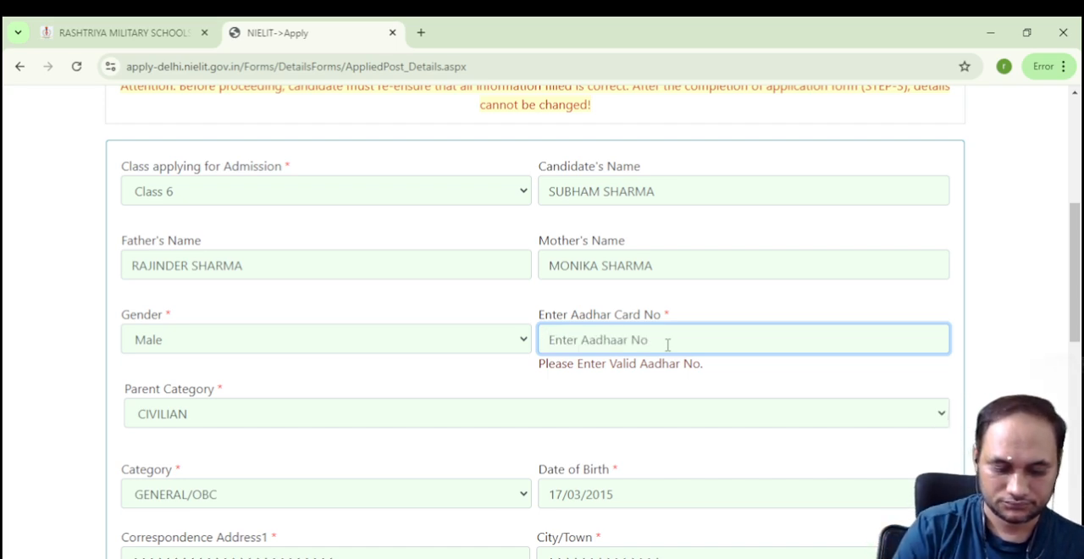
text(568790121)
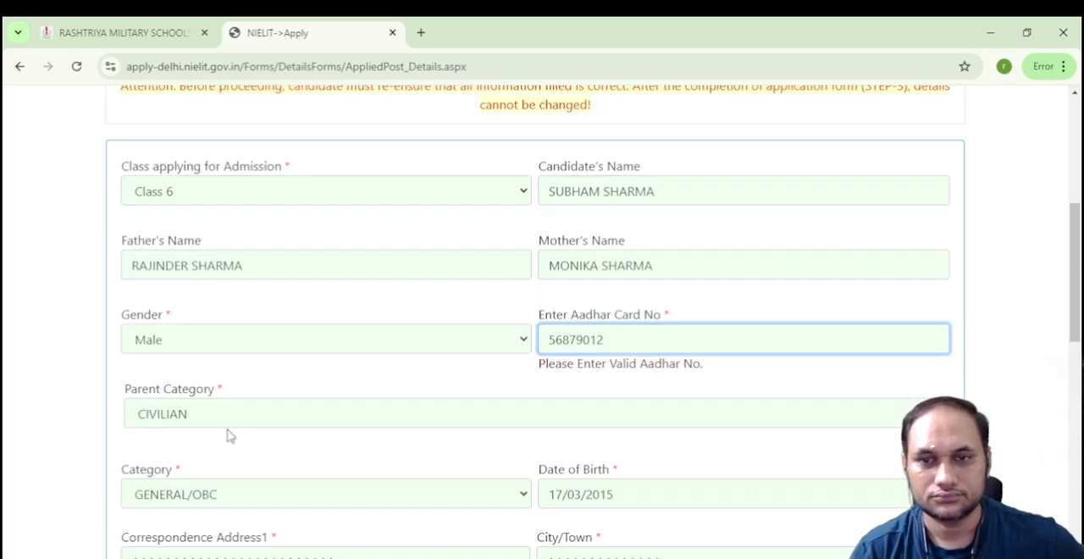
scroll(229, 435, down, 15)
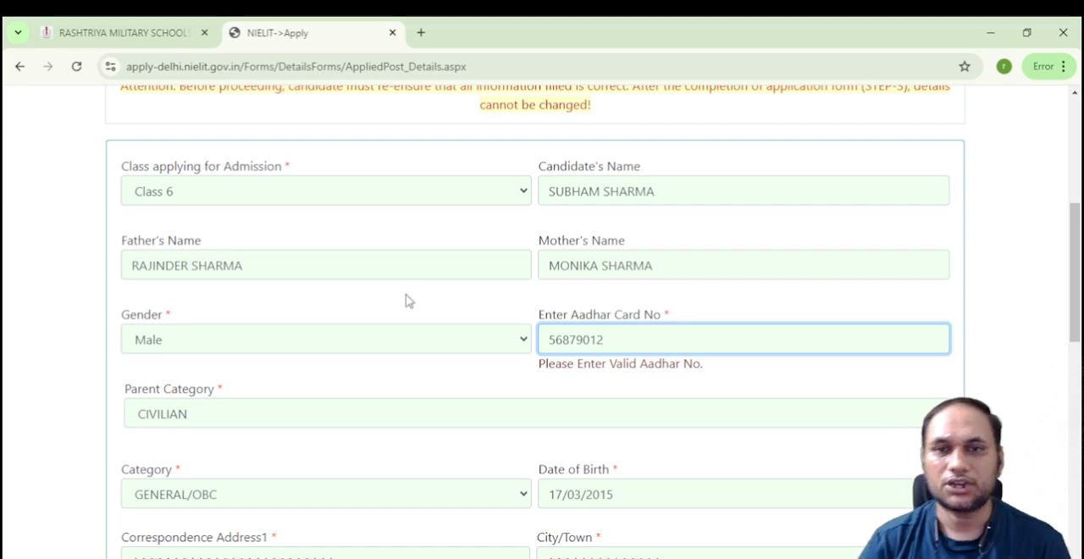
scroll(390, 280, up, 5)
scroll(390, 283, down, 15)
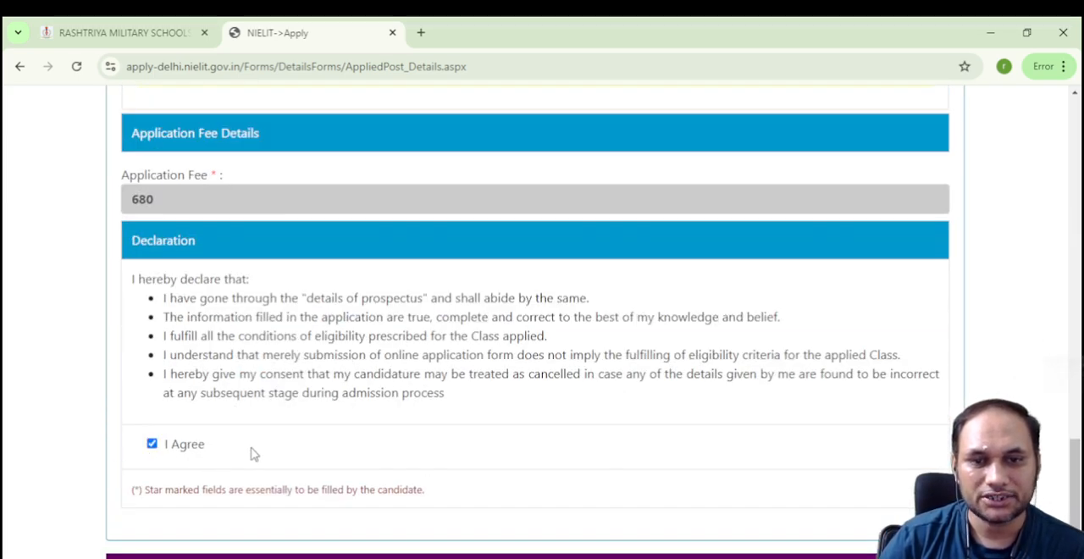
- Return to the candidate dashboard and review the summary of submission steps, highlighting the required status "SUBMITTED SUCCESSFULLY"
scroll(302, 457, up, 15)
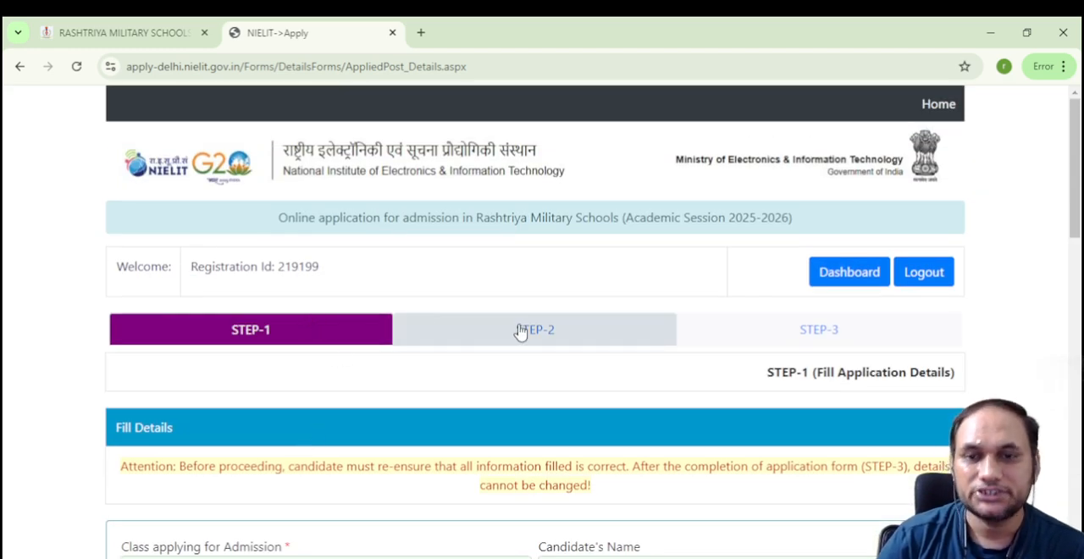
click(837, 278)
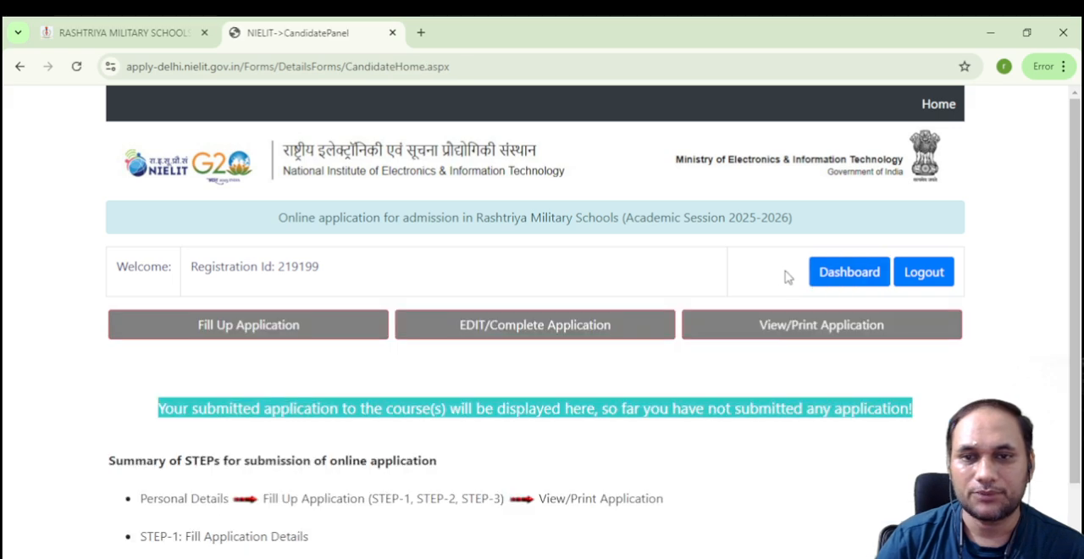
scroll(529, 307, down, 2)
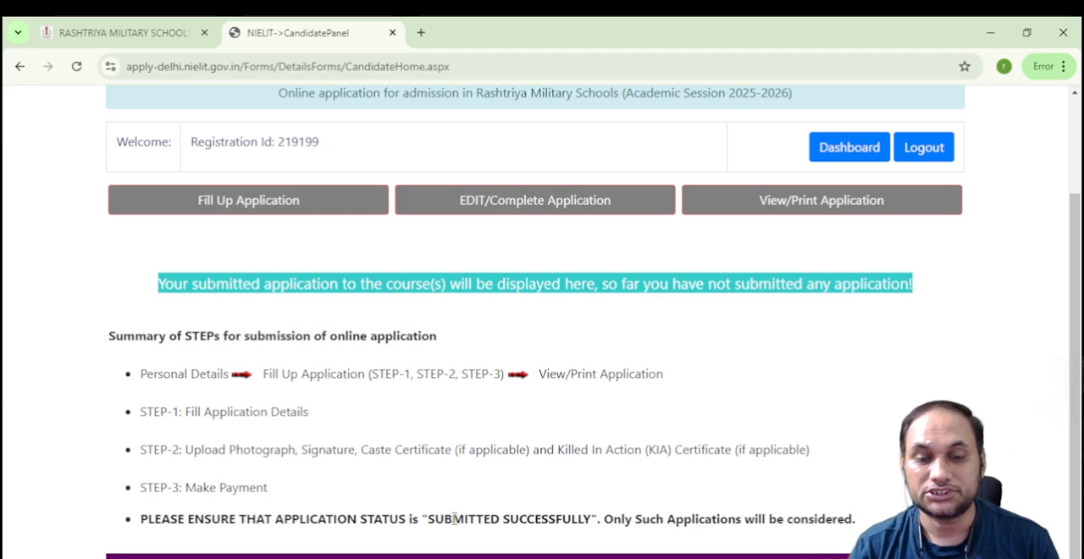
drag(429, 519, 590, 542)
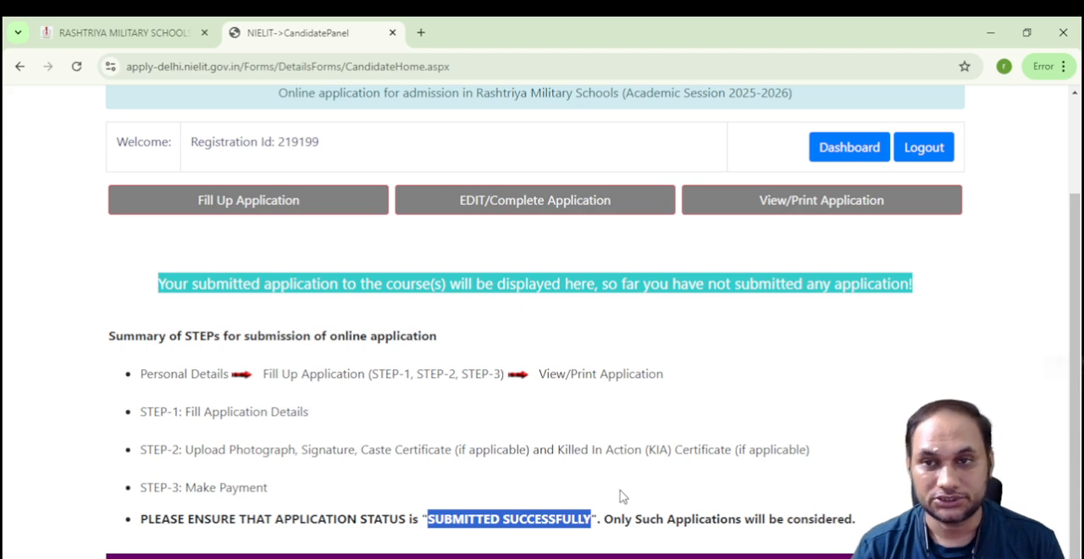
- Go from the candidate dashboard to the portal's home page and review the latest news and the start and last dates for submission
scroll(620, 496, up, 3)
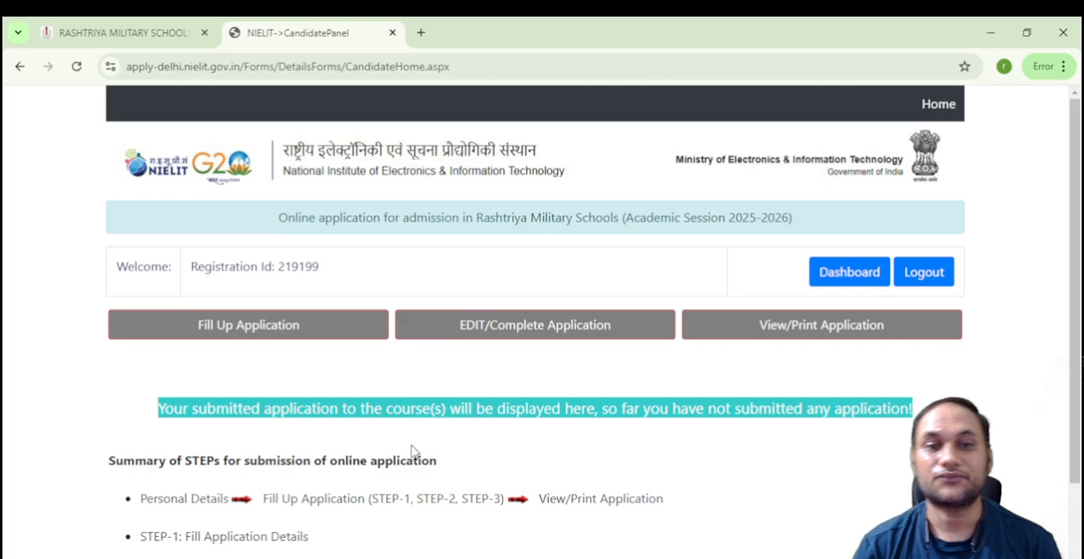
scroll(413, 451, down, 3)
scroll(414, 449, up, 3)
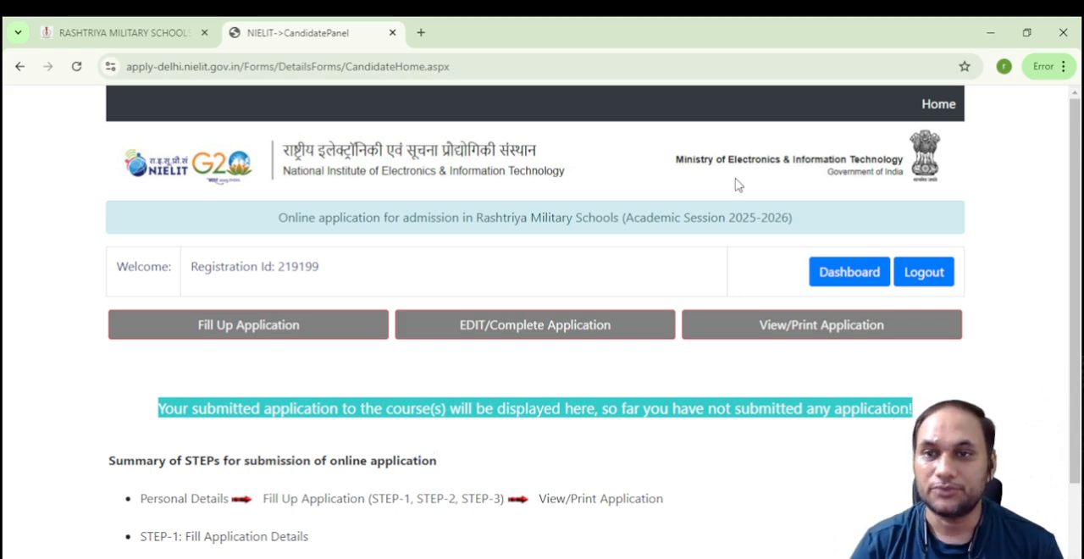
click(935, 108)
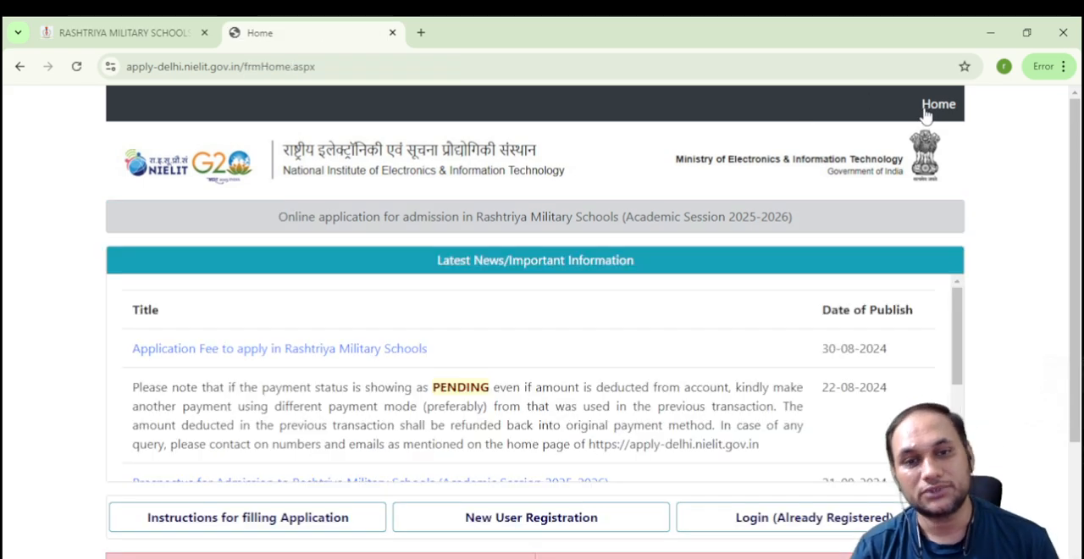
scroll(600, 318, down, 5)
scroll(604, 318, down, 3)
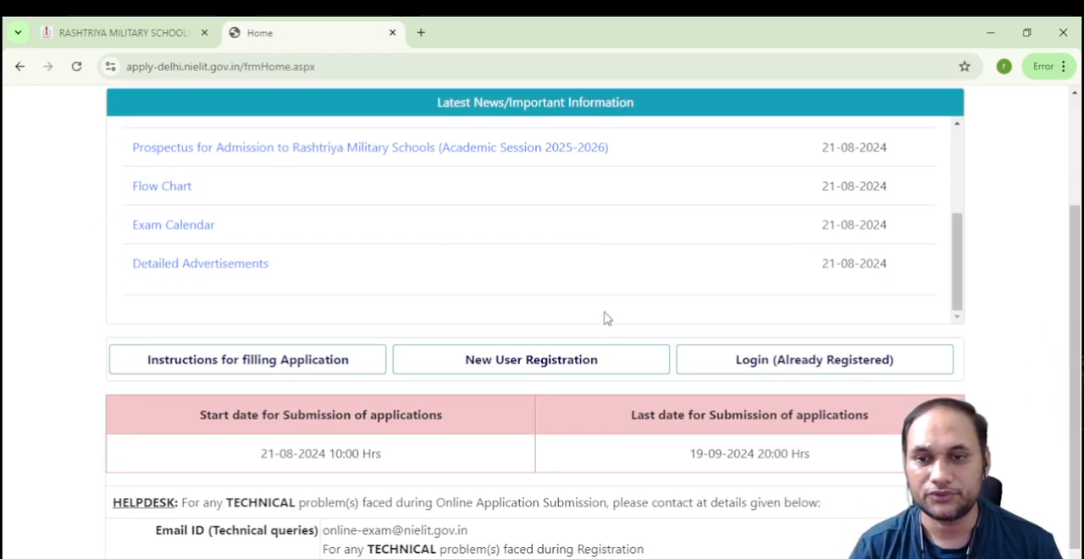
scroll(604, 318, up, 5)
scroll(615, 315, up, 2)
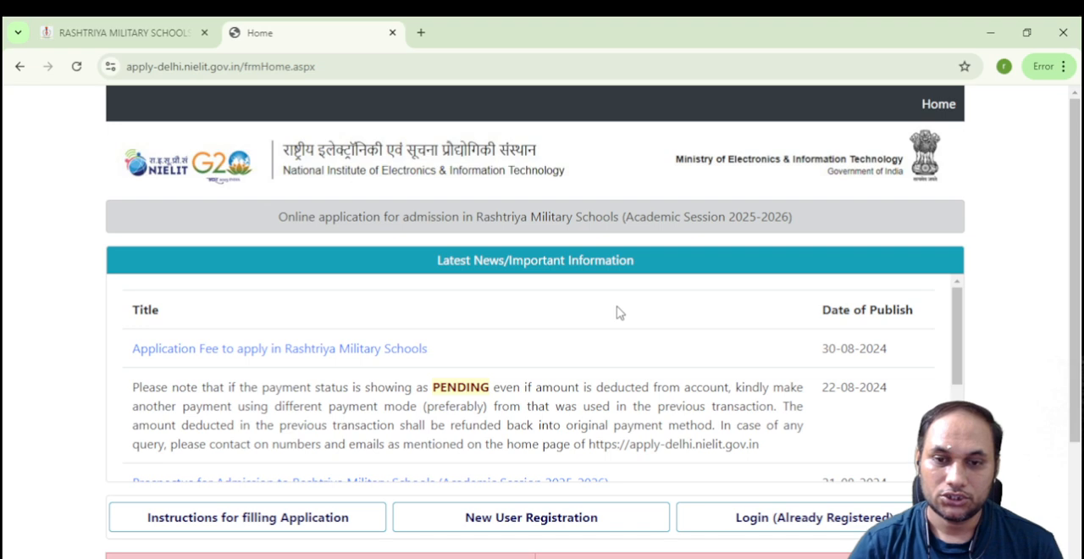
- Open the Exam Calendar from the latest news, review its registration and exam timeline with the notes, and close the document
scroll(598, 432, down, 3)
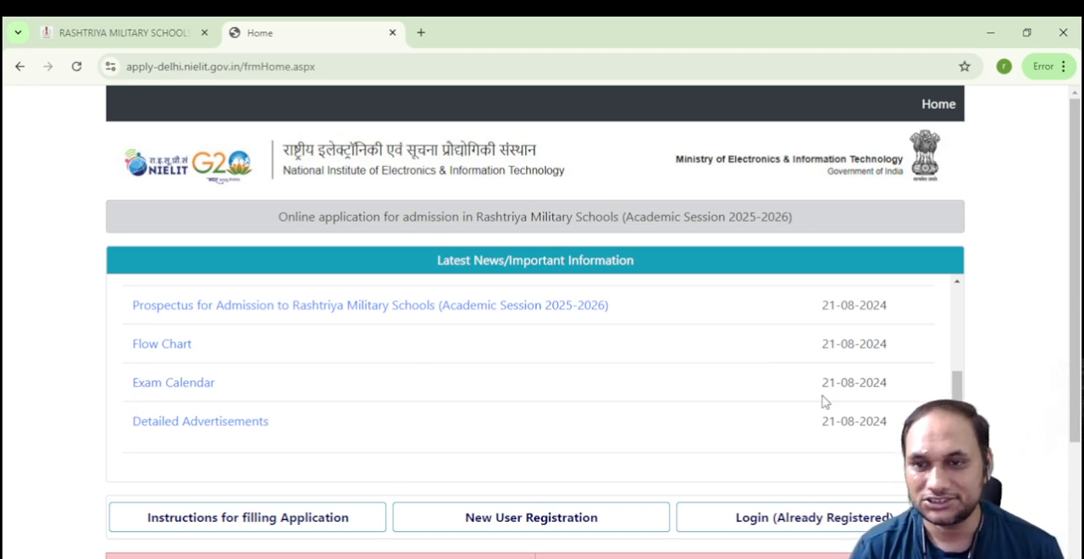
click(166, 393)
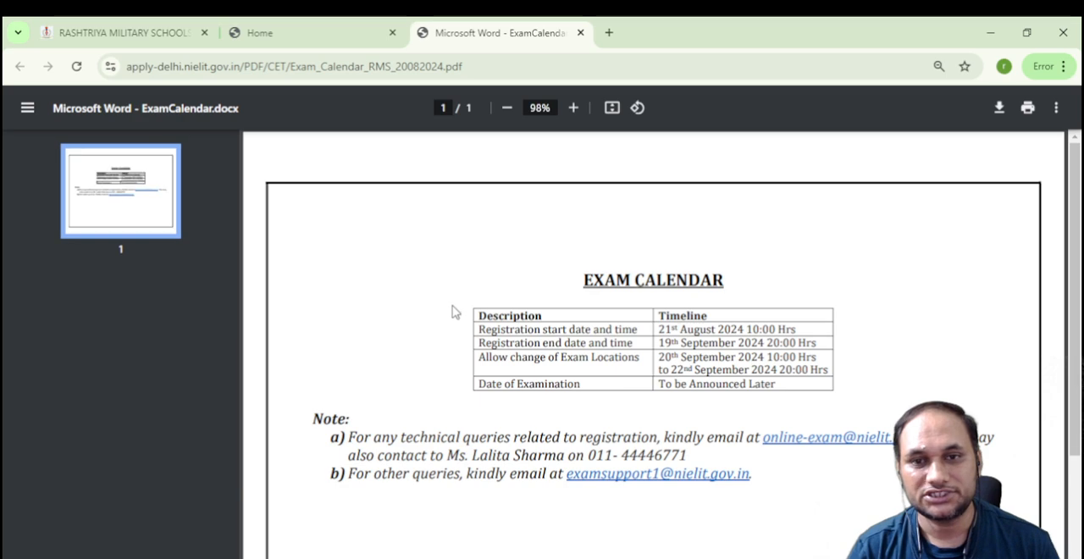
scroll(452, 312, down, 3)
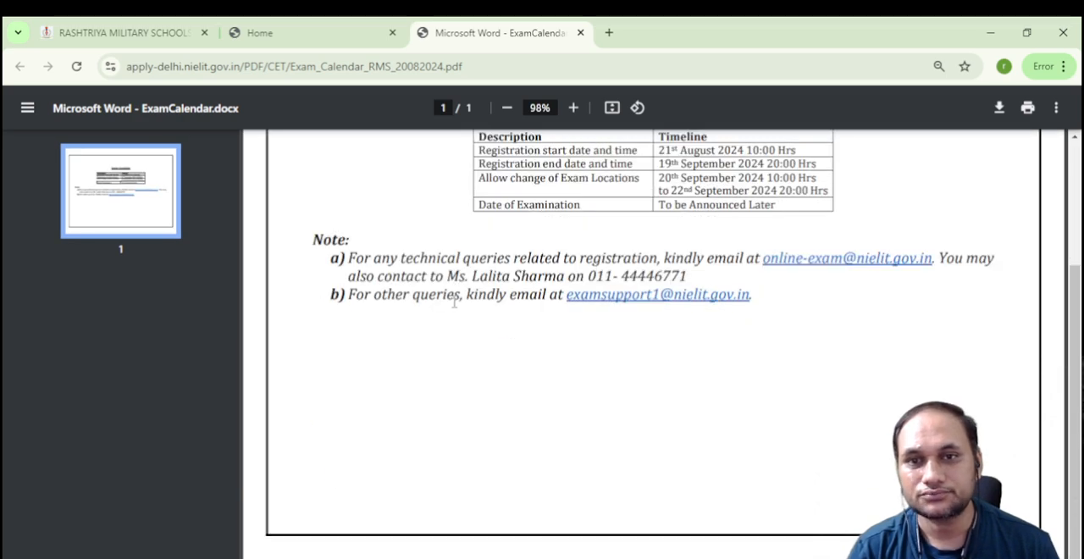
scroll(456, 301, up, 2)
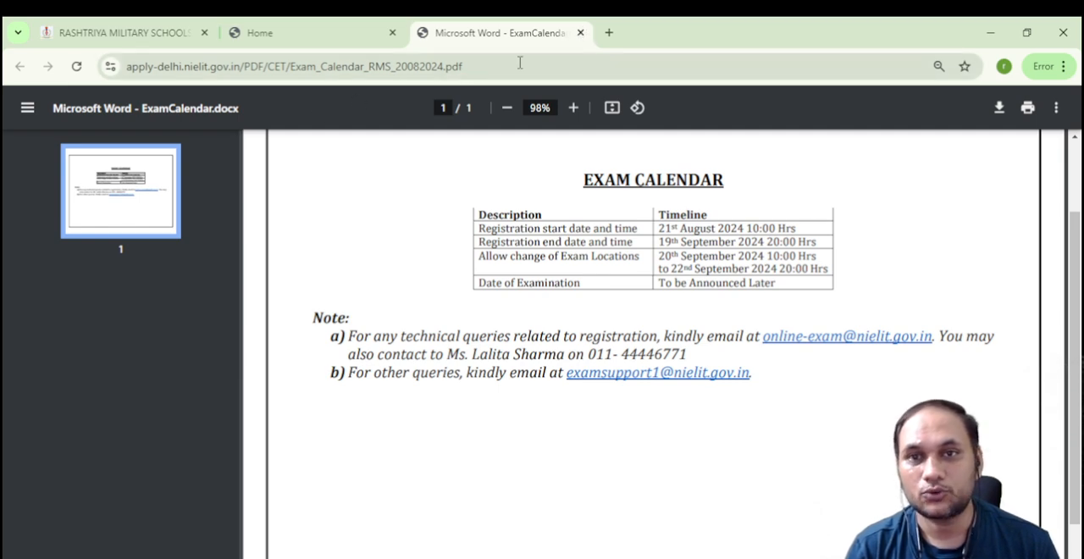
click(581, 33)
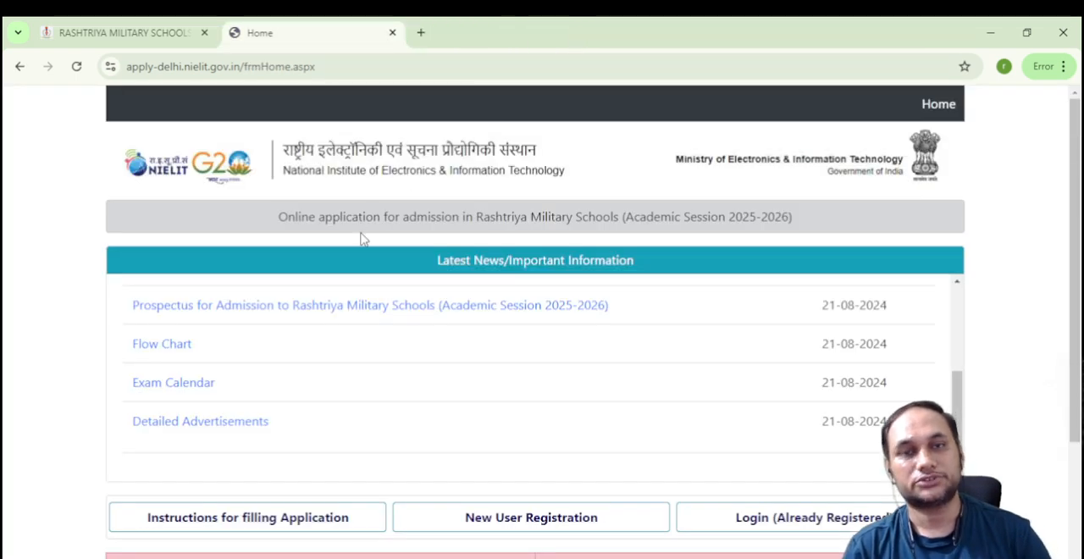